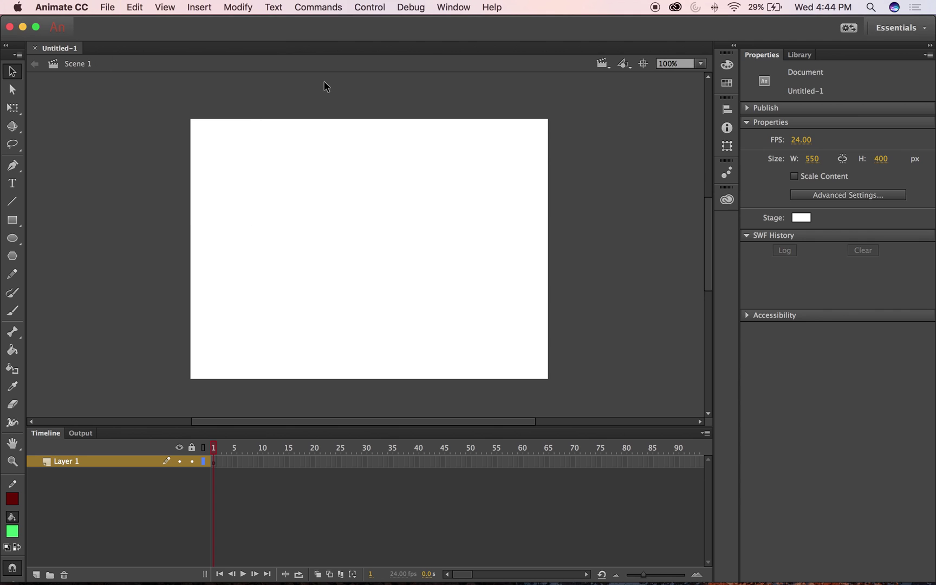
Step: Choose Football_4.psd from the Football folder in the Shoe Catalog template's Links for import to the library
left_click(107, 7)
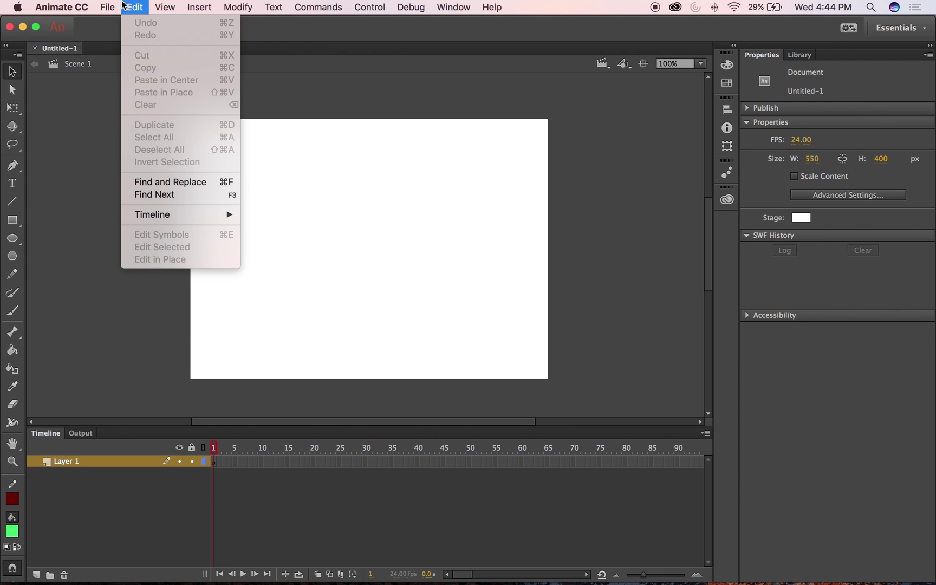
mouse_move(122, 177)
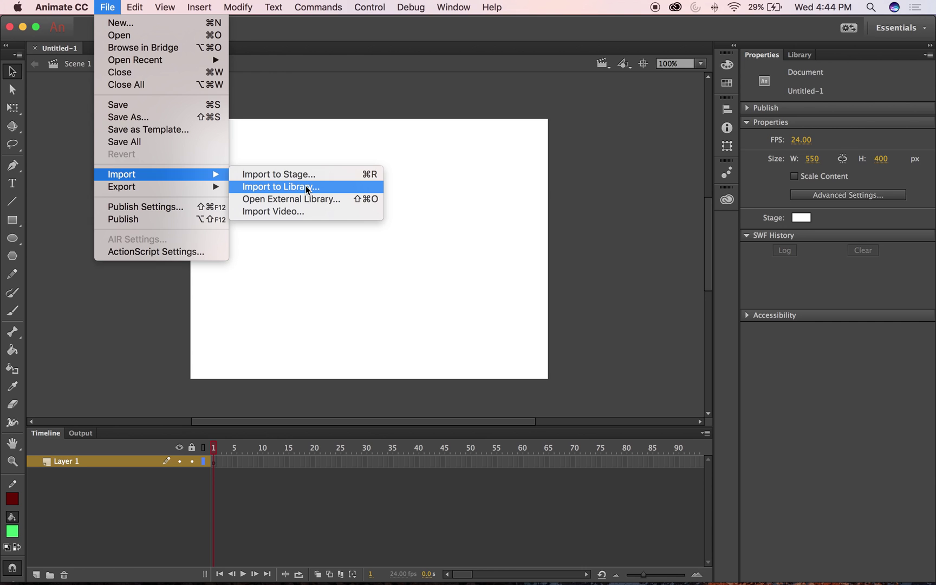
left_click(288, 187)
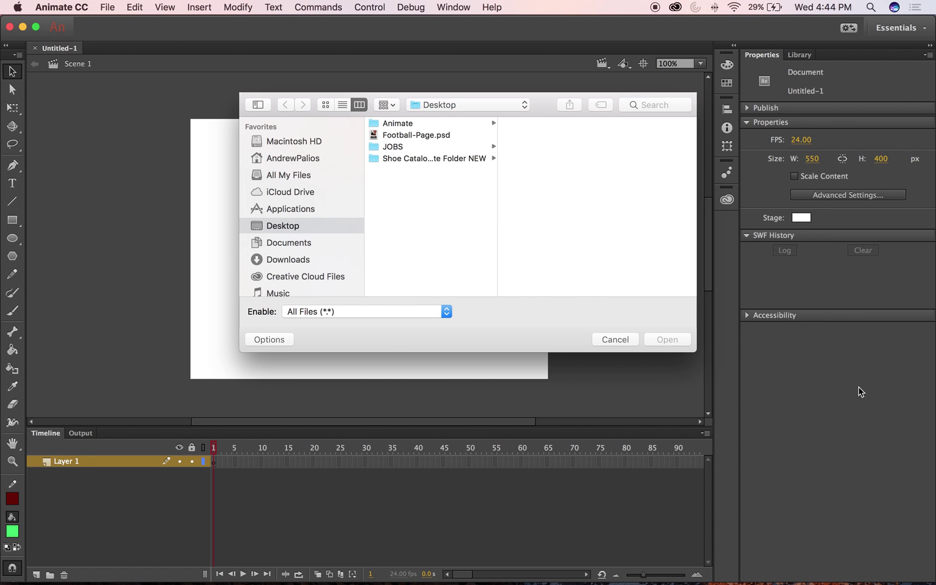
left_click(408, 124)
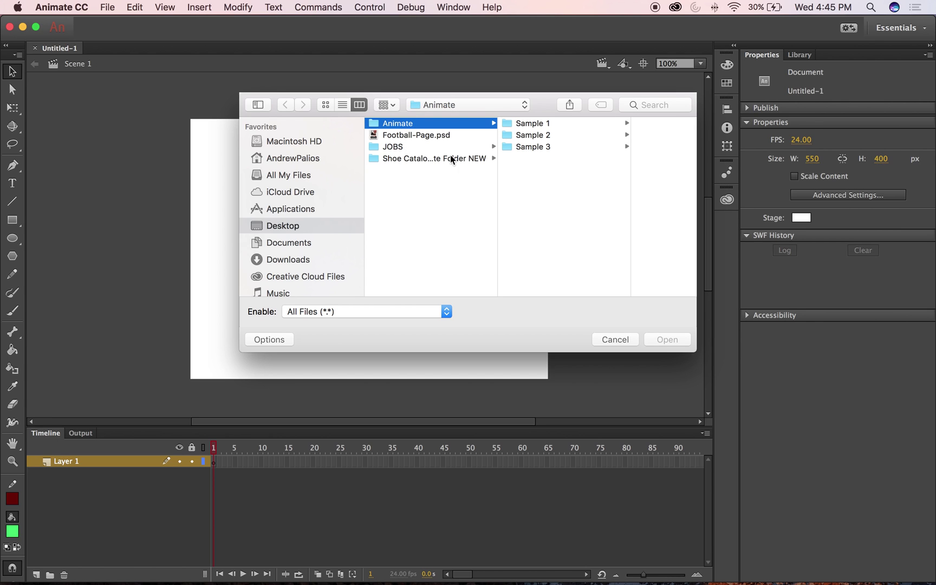
left_click(420, 147)
left_click(435, 159)
left_click(543, 136)
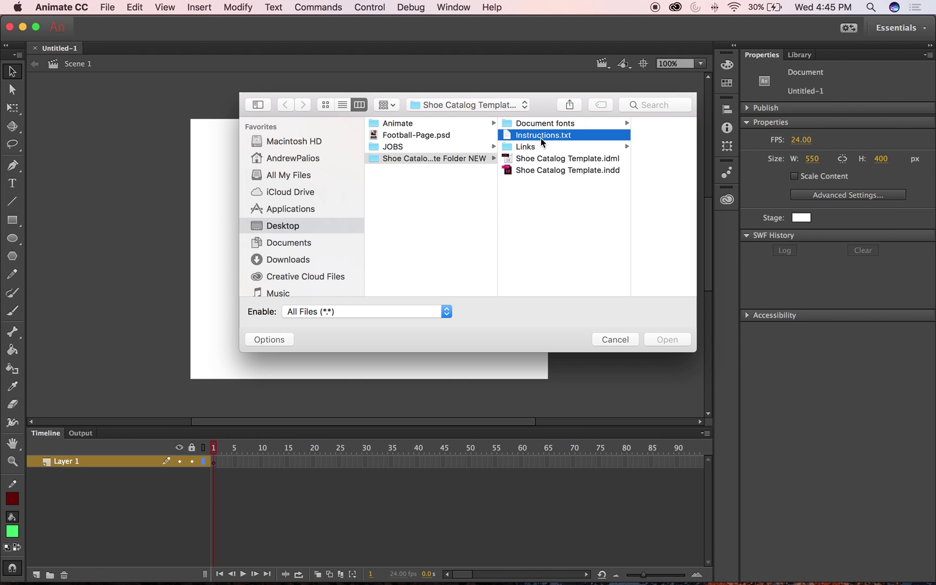
left_click(524, 145)
left_click(612, 135)
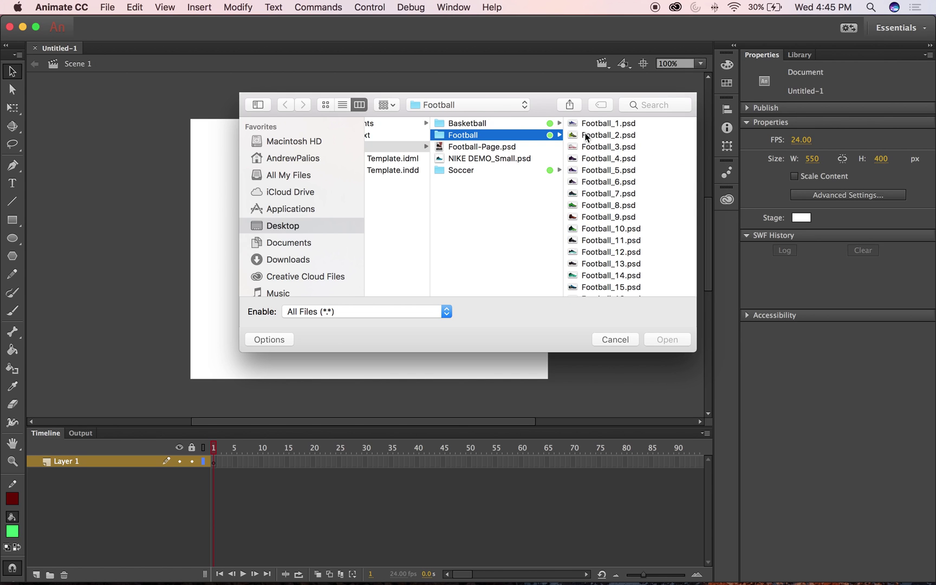
left_click(581, 134)
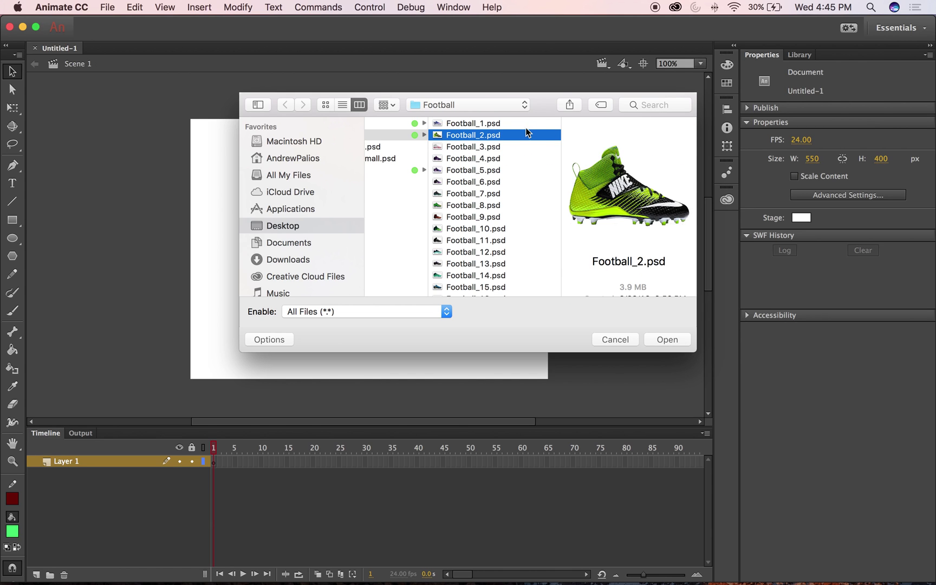
left_click(461, 158)
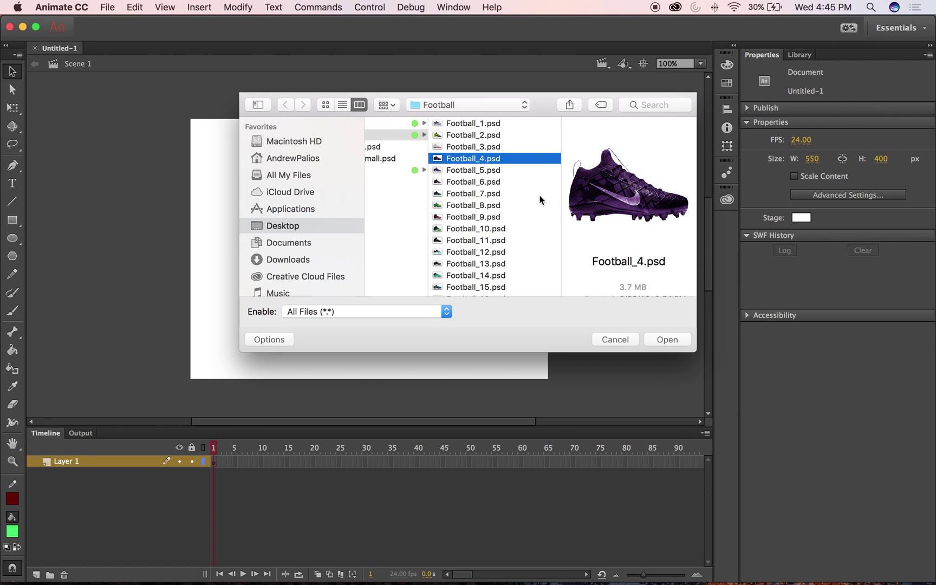
left_click(671, 335)
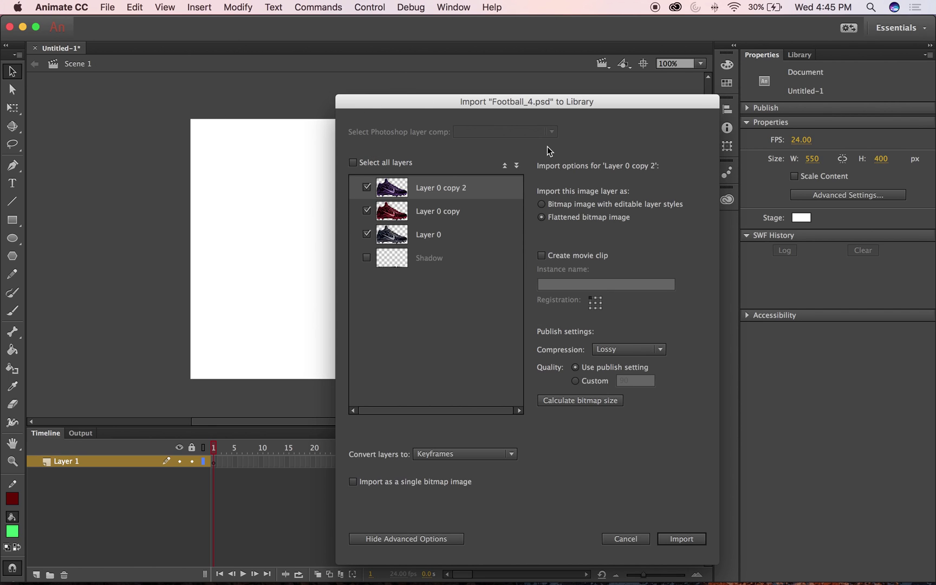
Step: Import only the purple shoe layer, Layer 0 copy 2, to the library with Create movie clip enabled
left_click(366, 210)
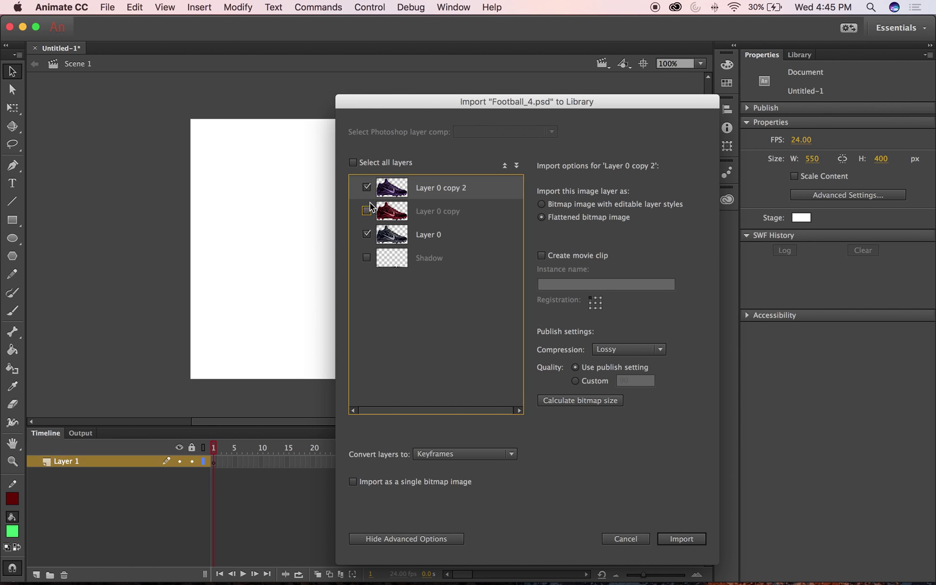
left_click(367, 234)
left_click(544, 256)
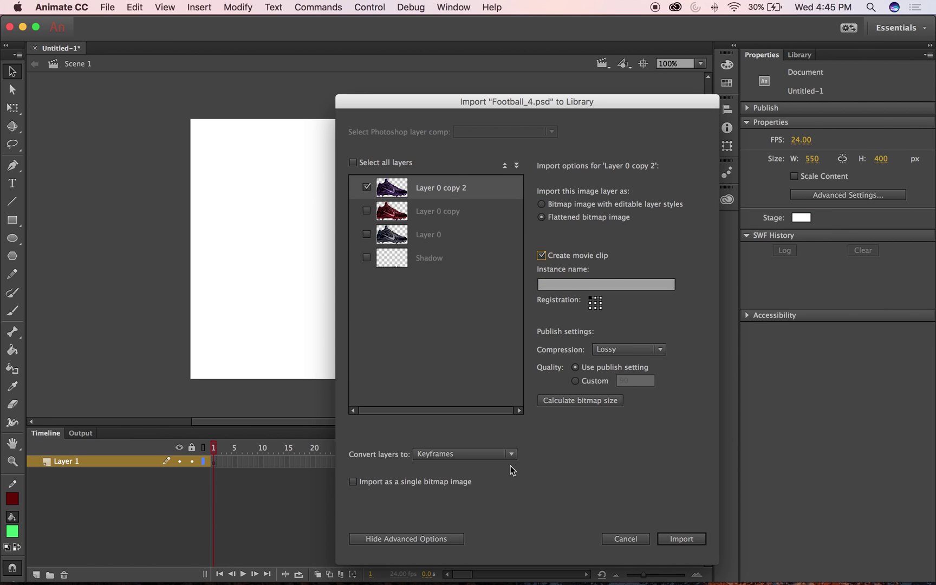
left_click(677, 542)
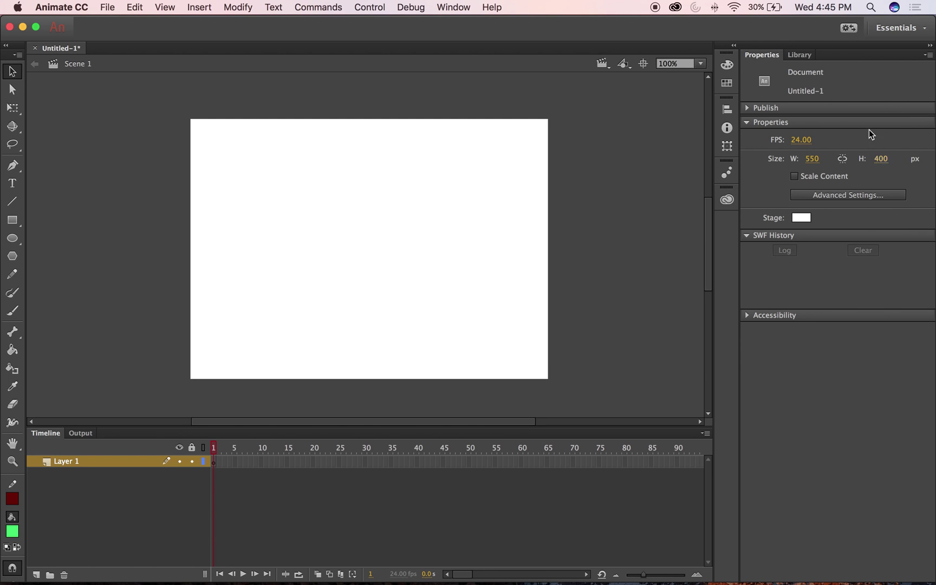
Step: Place the Football_4.psd symbol from the library on the stage and nudge it into position
left_click(799, 55)
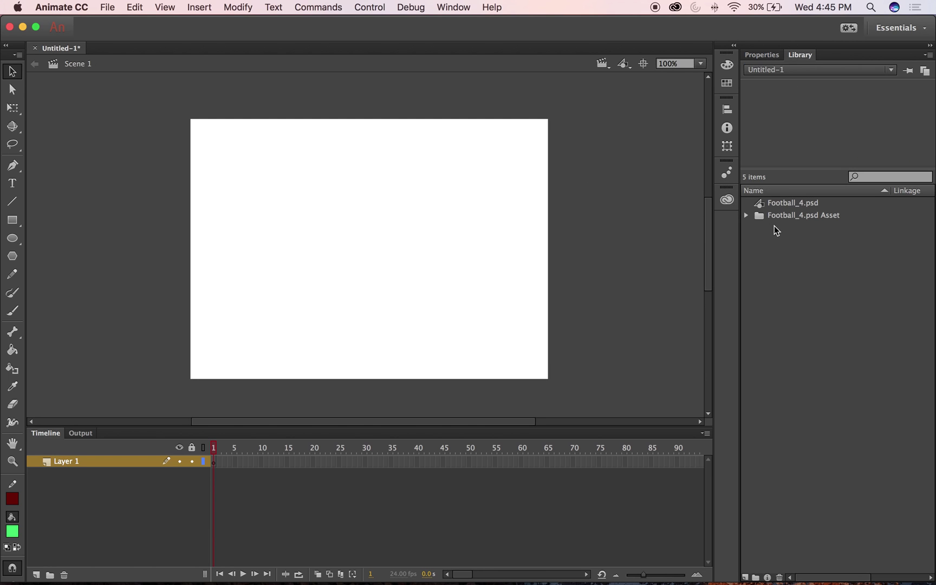
left_click(781, 205)
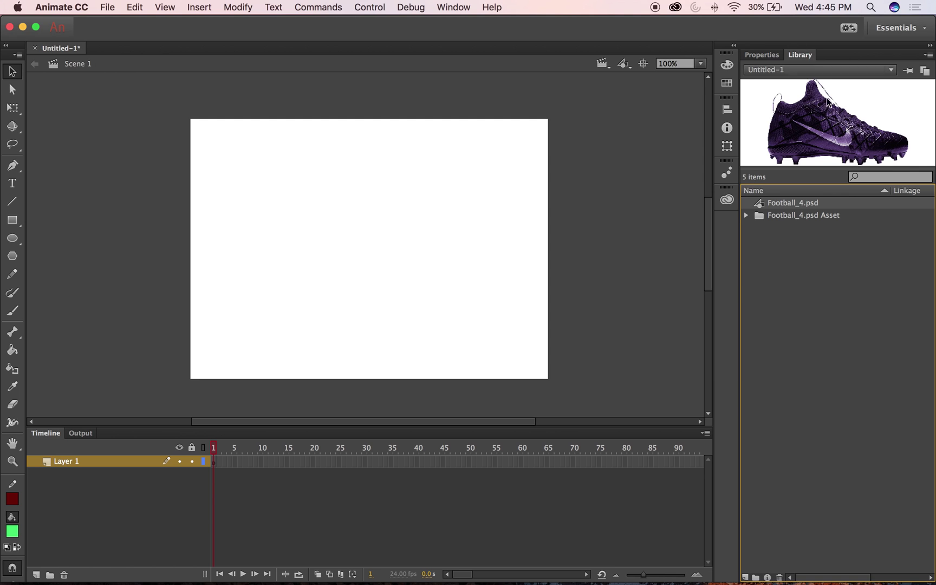
left_click_drag(780, 209, 366, 235)
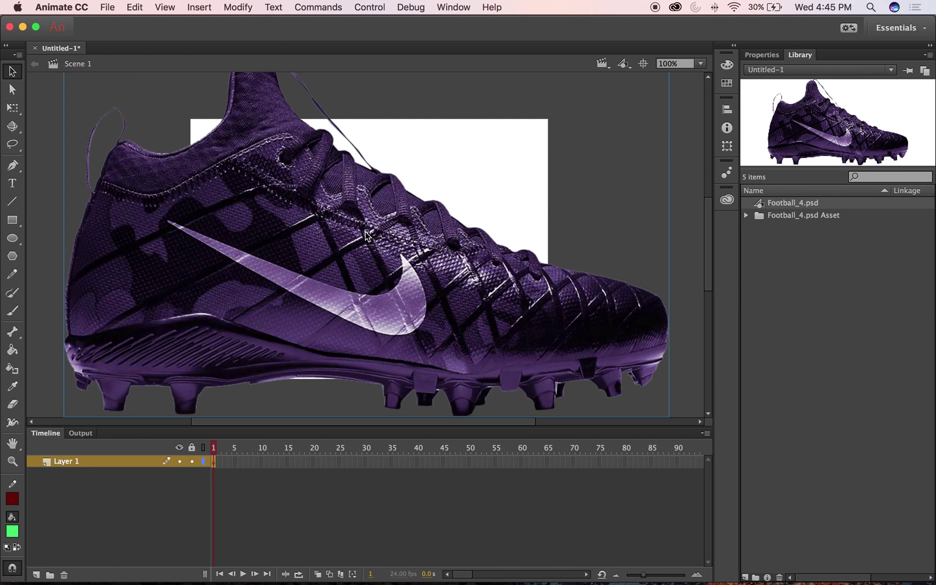
left_click_drag(267, 219, 277, 228)
left_click(834, 247)
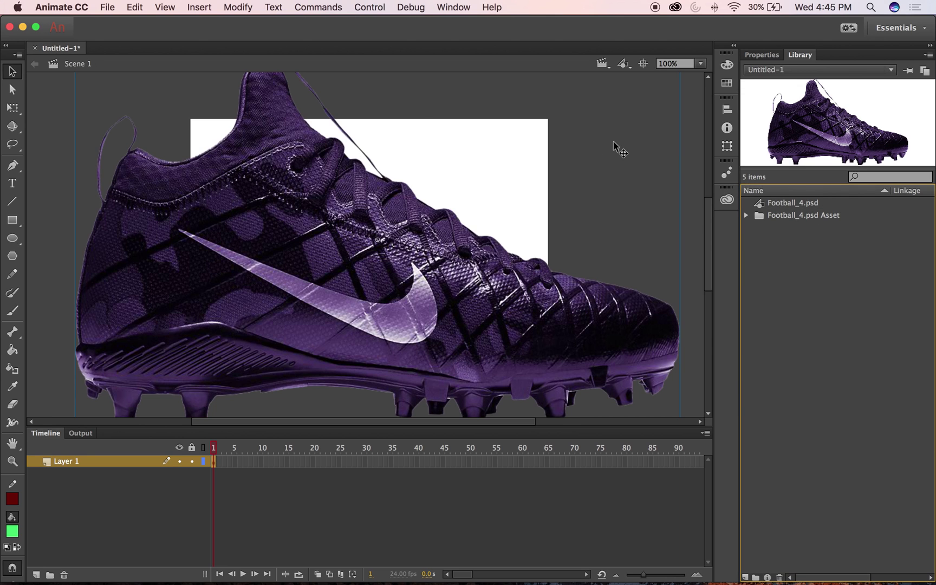
left_click(689, 138)
Step: Choose Football_4.psd again for a second import to the library
left_click(61, 7)
mouse_move(105, 4)
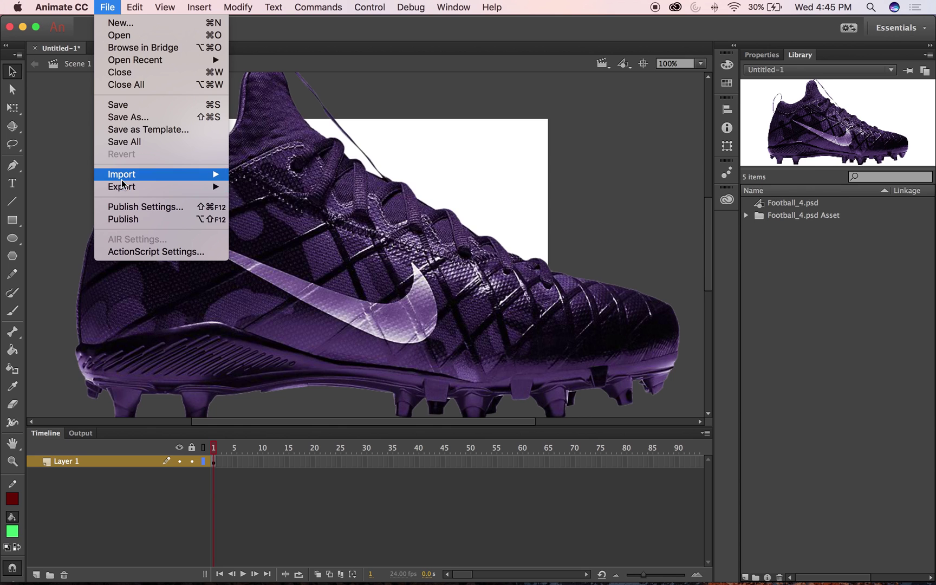
mouse_move(122, 179)
left_click(333, 187)
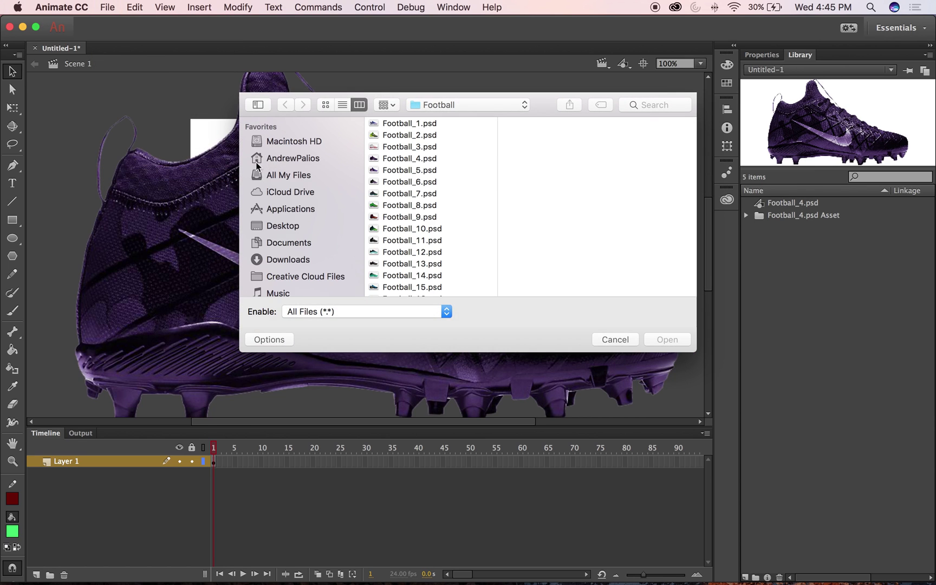
left_click(399, 158)
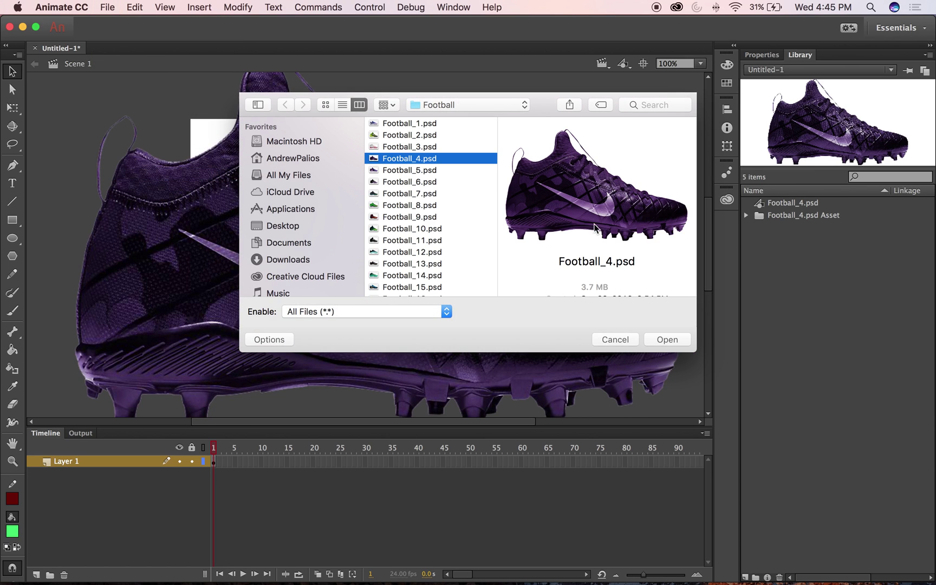
left_click(662, 340)
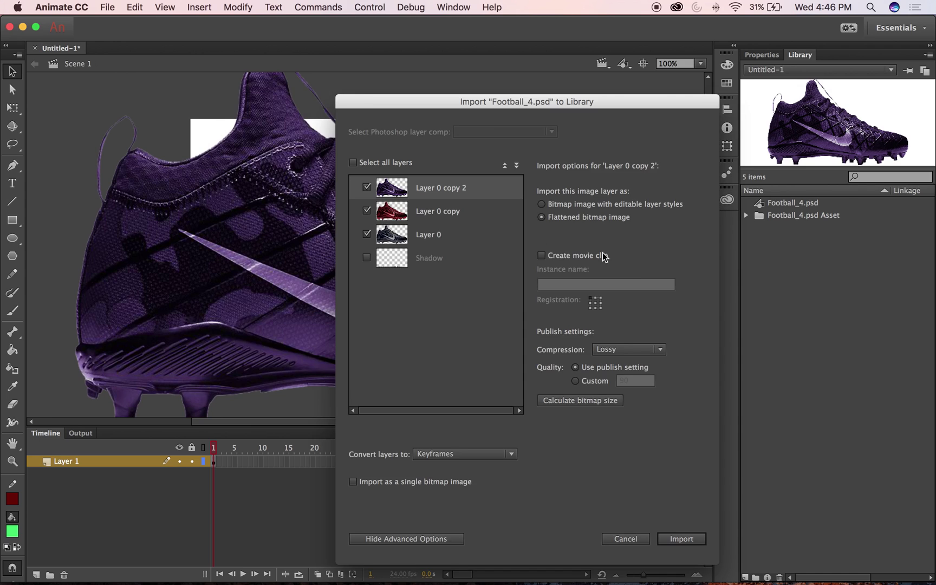
Step: Import only the black shoe layer, Layer 0, with Create movie clip enabled, without replacing existing library items
left_click(366, 188)
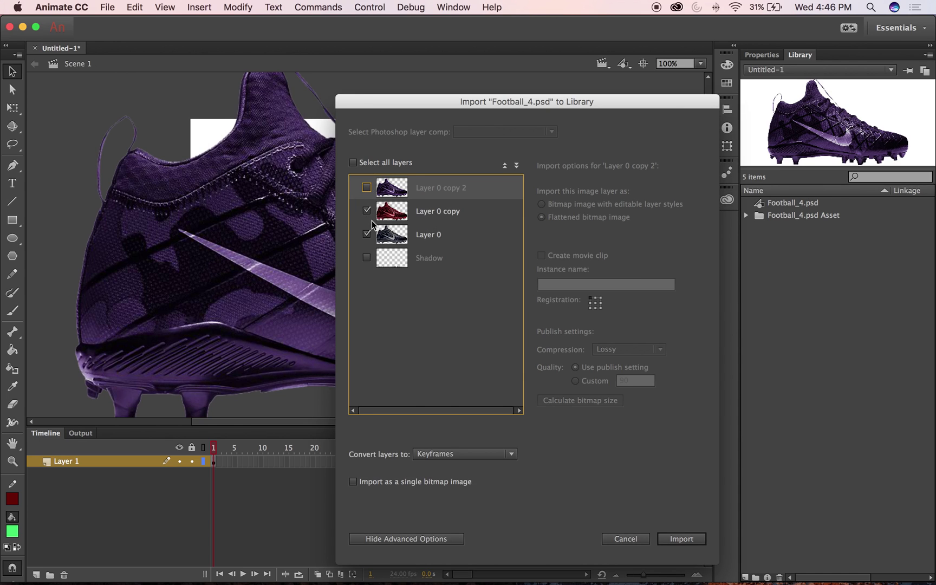
left_click(371, 213)
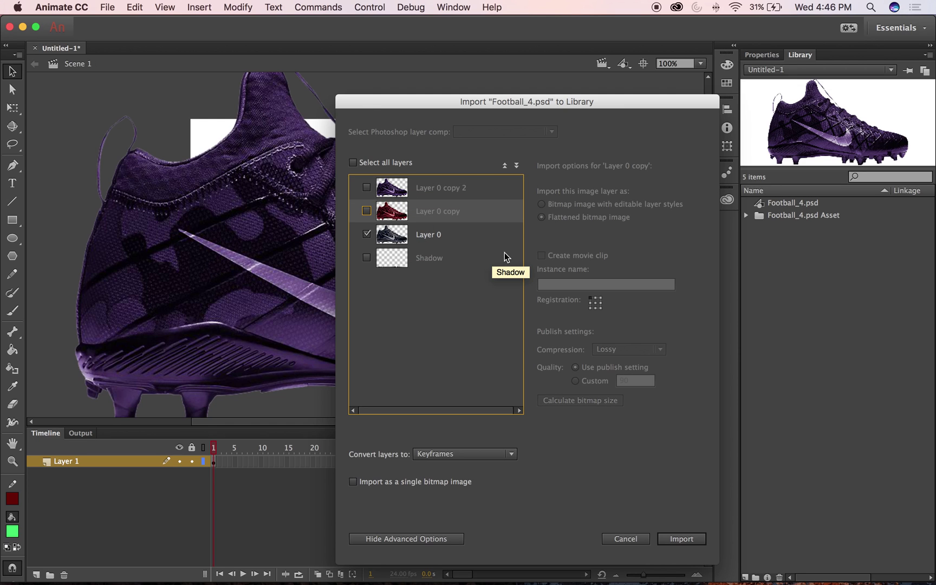
left_click(411, 228)
left_click(541, 255)
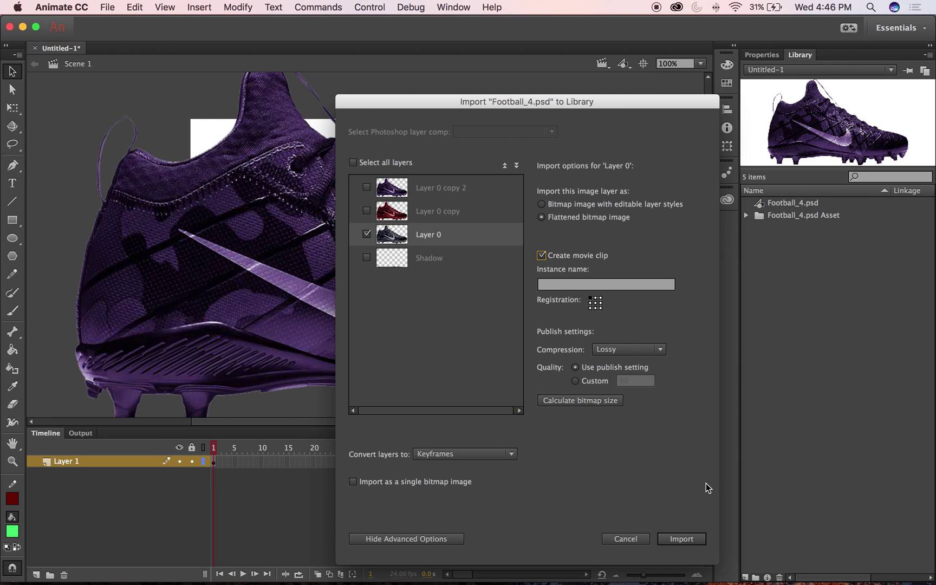
left_click(682, 538)
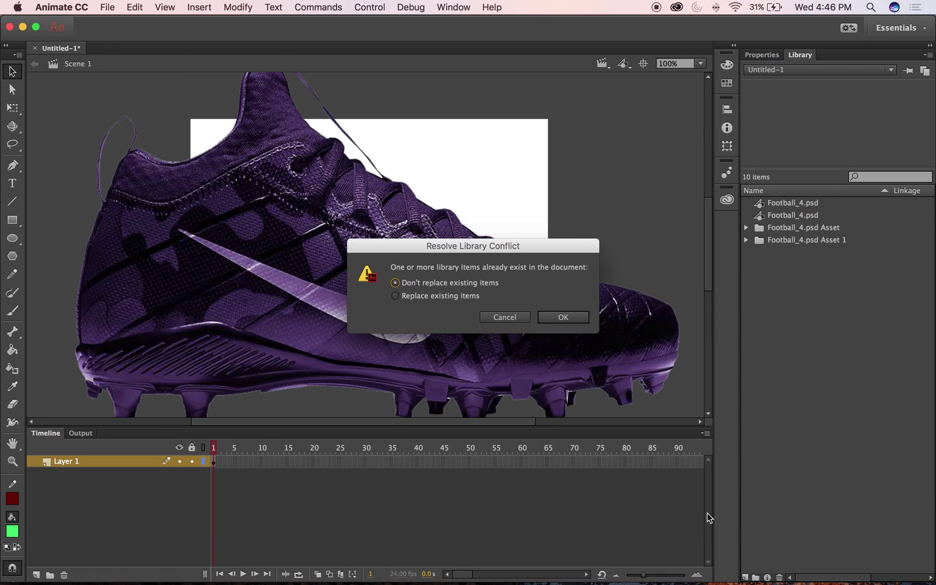
left_click(560, 322)
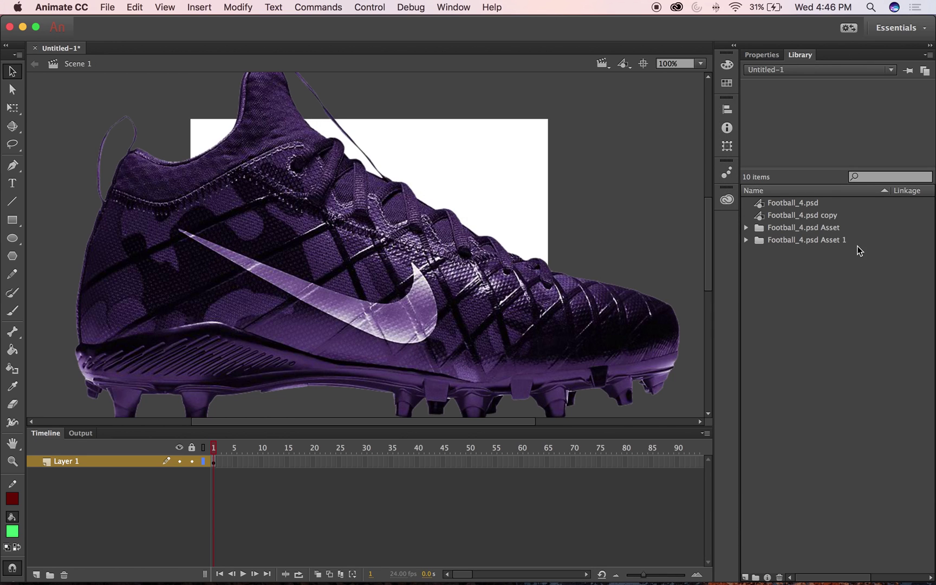
Step: Place the Football_4.psd copy symbol from the library on the stage, directly over the purple shoe
left_click(783, 219)
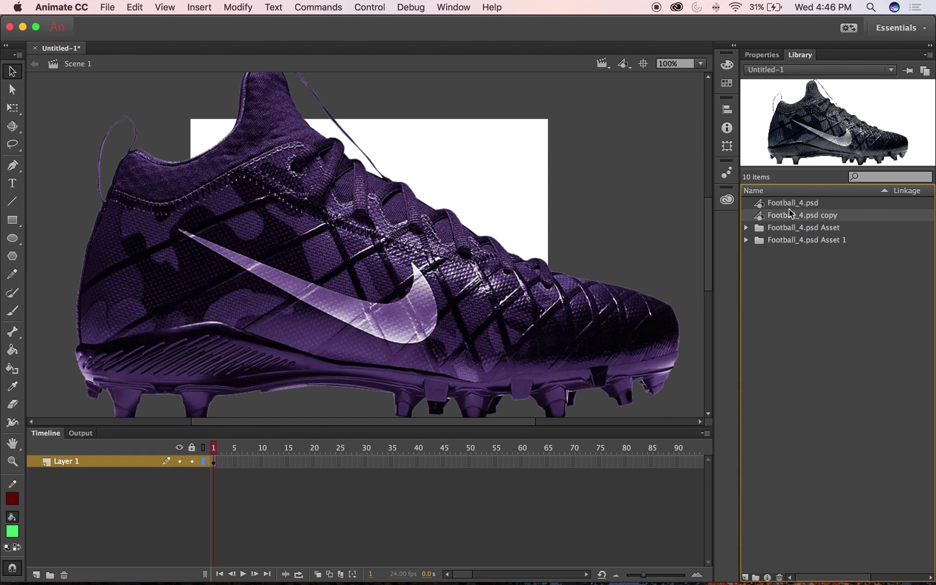
left_click_drag(790, 219, 369, 271)
left_click(690, 119)
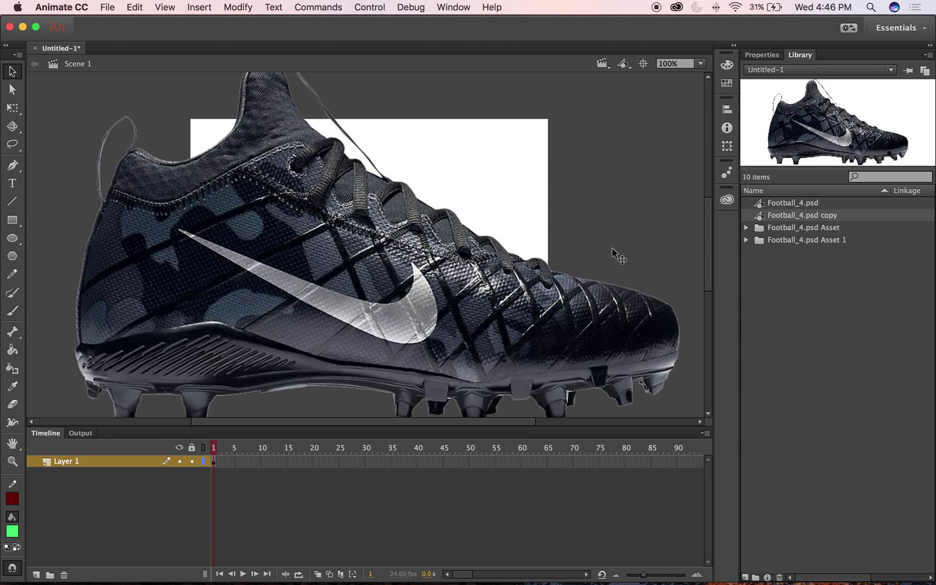
Step: Select the black shoe instance and set its width to 810 px with proportions locked
left_click(598, 265)
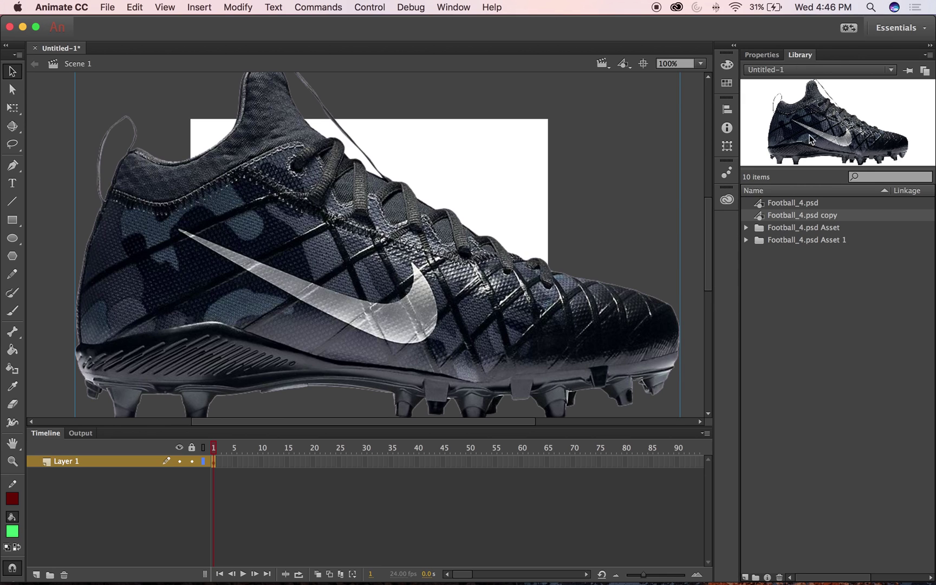
left_click(772, 55)
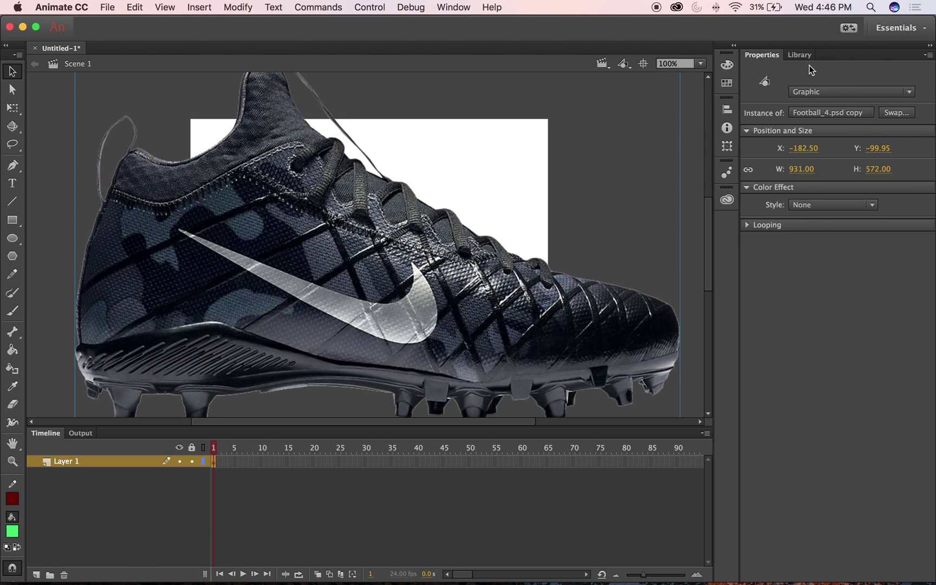
left_click(686, 125)
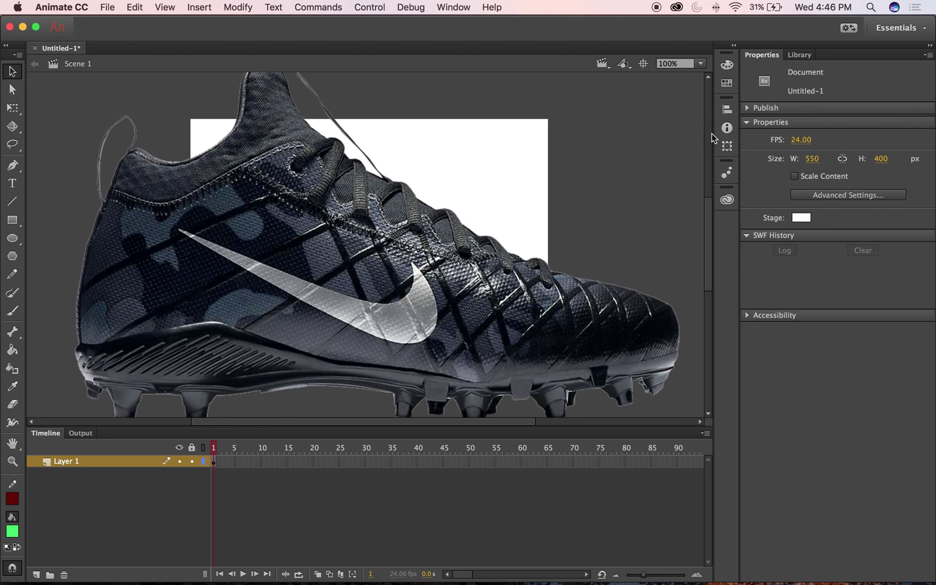
left_click(582, 289)
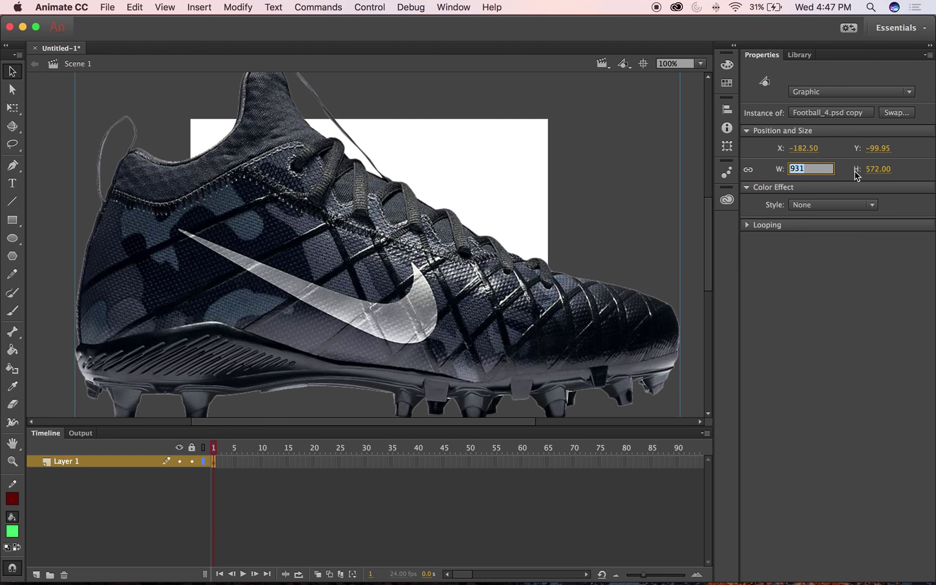
type("890")
key("Return")
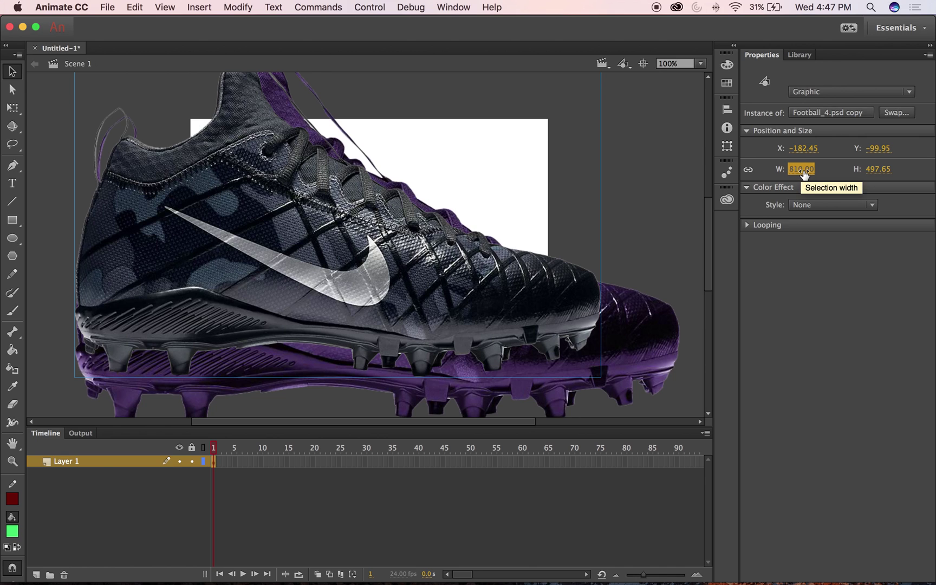
left_click(748, 171)
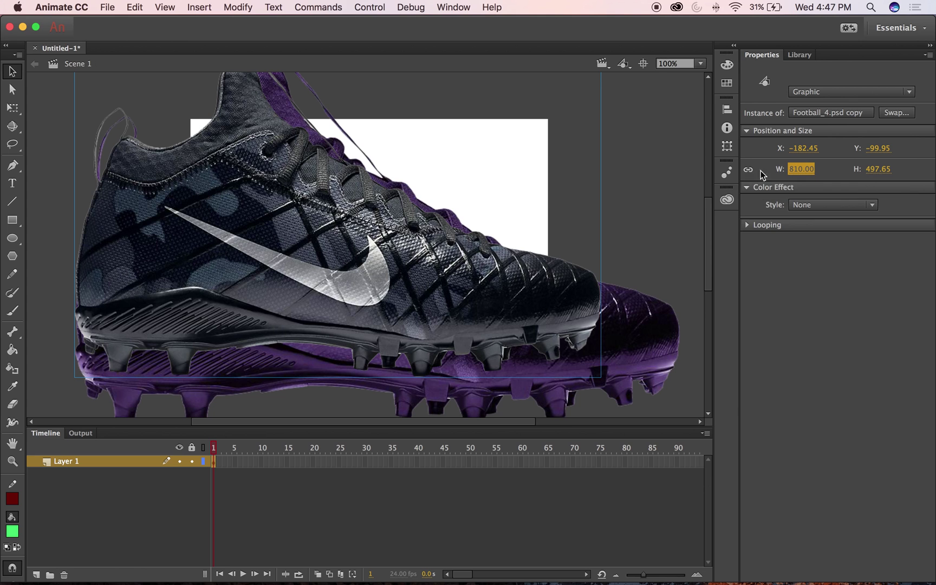
Step: Scale the black shoe proportionally to 477 px wide and move it onto the stage at about X 46, Y 31
left_click_drag(809, 176, 553, 178)
left_click_drag(277, 178, 445, 261)
left_click_drag(800, 169, 838, 175)
left_click_drag(488, 272, 462, 272)
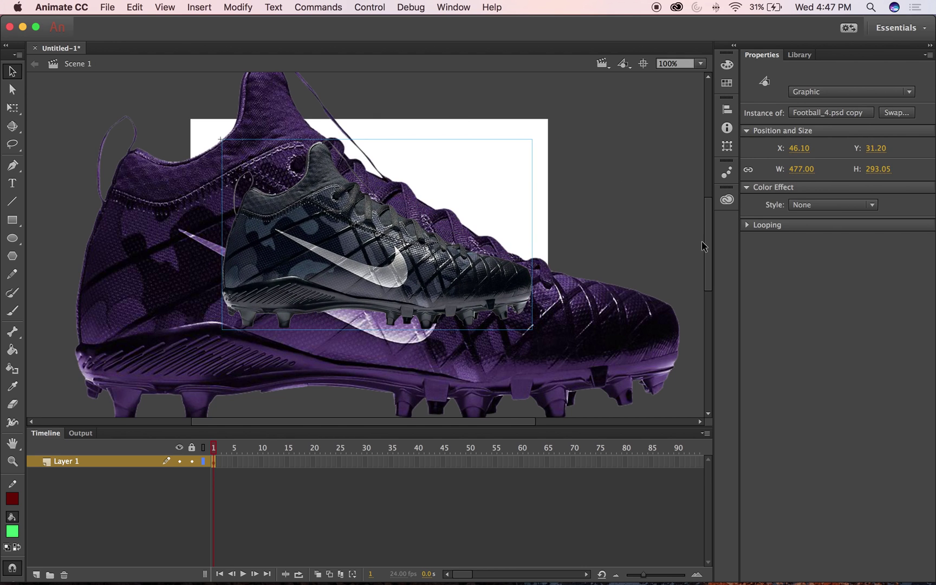
Step: Set the purple shoe's width to 477 px with proportions locked and align it exactly behind the black shoe at X 46.10, Y 31.20
left_click(799, 170)
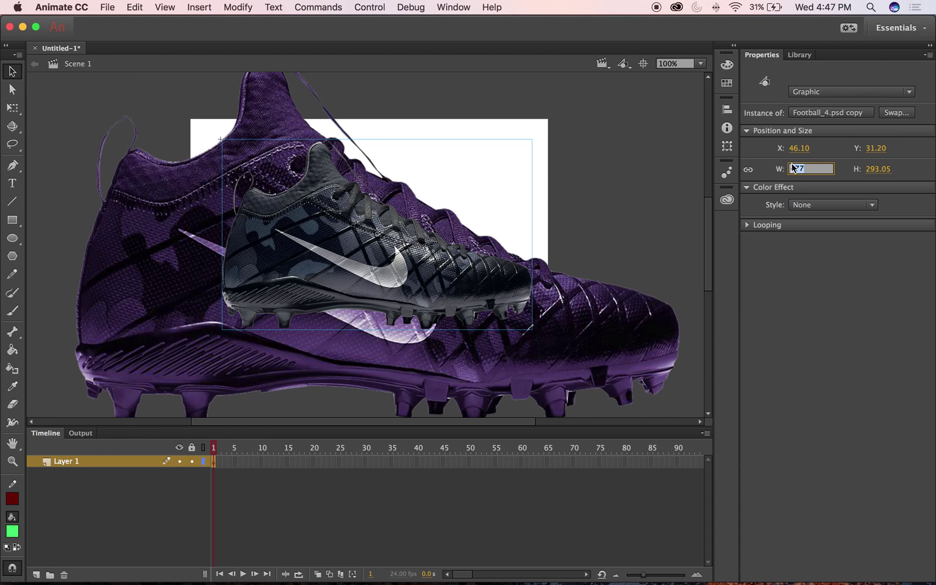
left_click(624, 325)
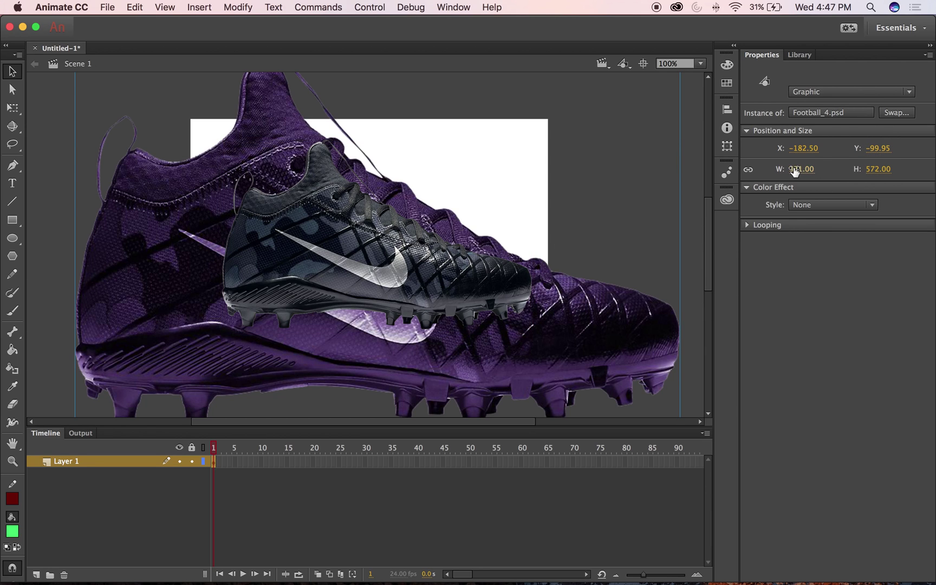
left_click(794, 170)
type("477")
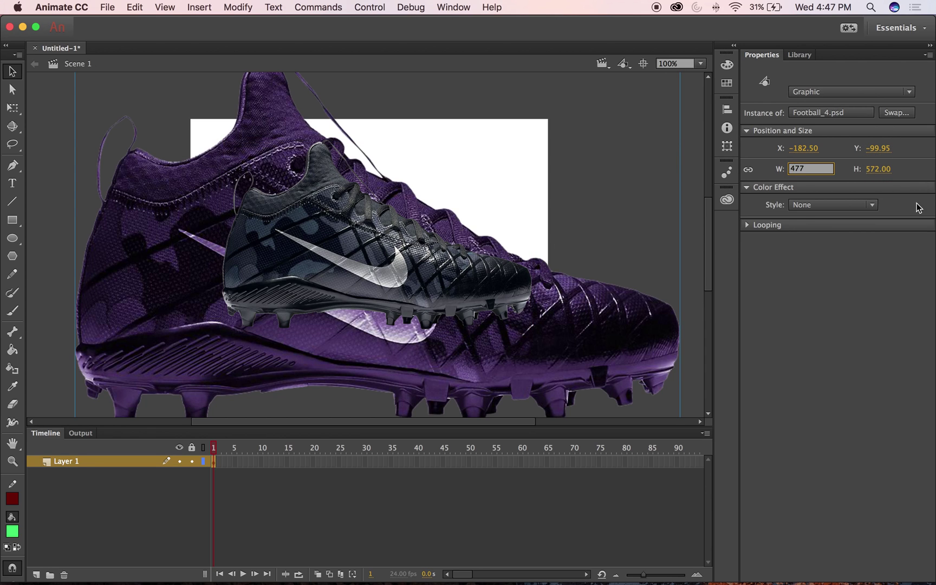
key("Return")
left_click_drag(131, 178, 261, 246)
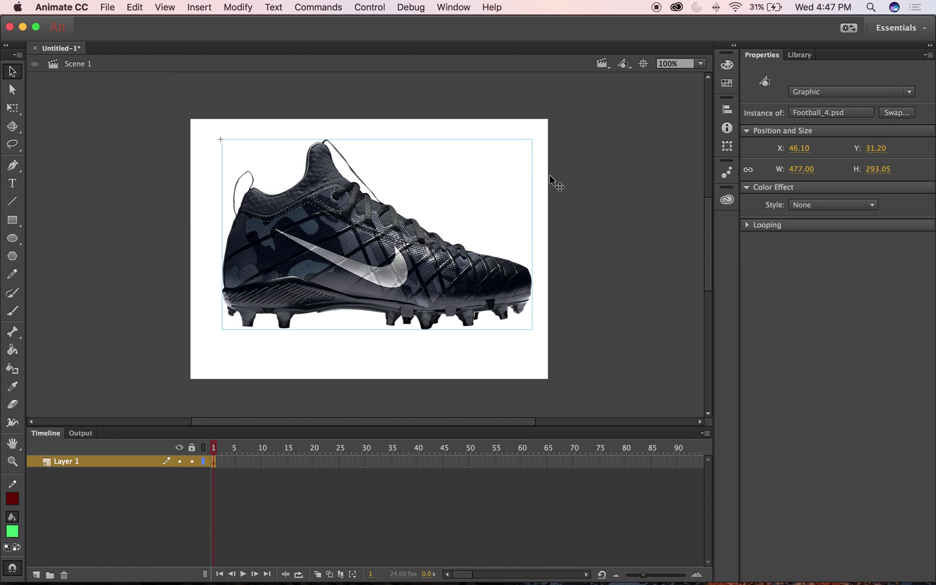
Step: Select both overlapping shoes and move them together to about X 40, Y 47 so they sit centred on the stage
left_click_drag(623, 118, 255, 344)
left_click_drag(464, 277, 458, 288)
left_click(556, 211)
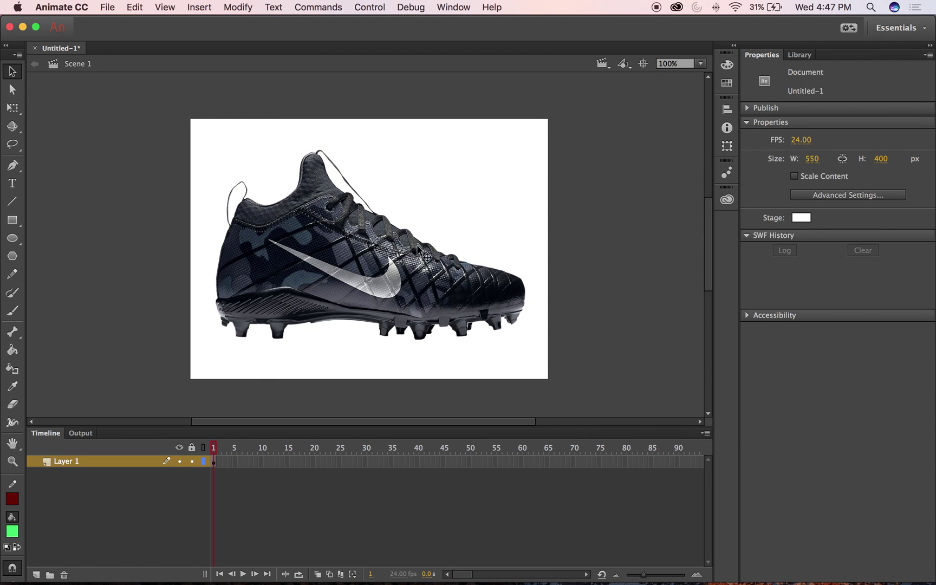
left_click_drag(536, 148, 165, 361)
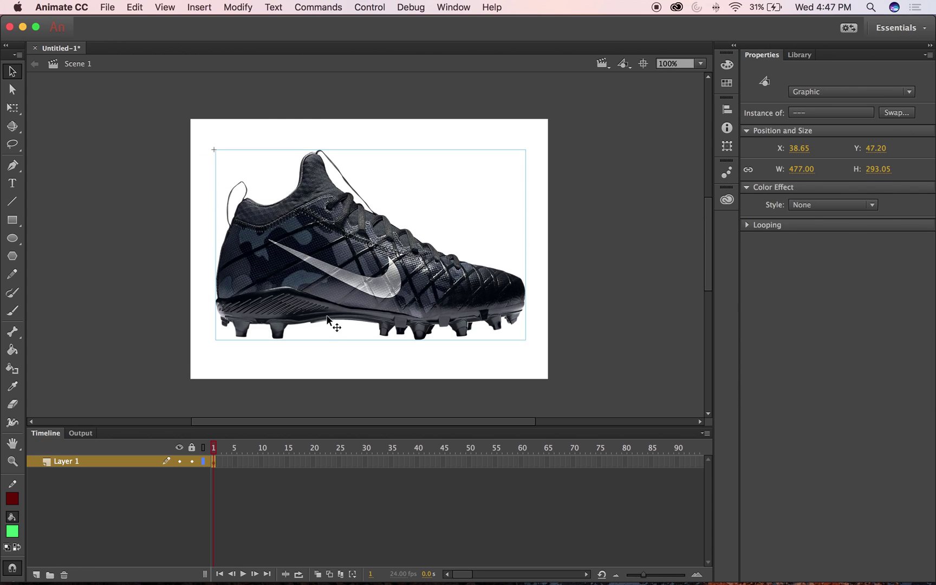
left_click_drag(351, 314, 353, 317)
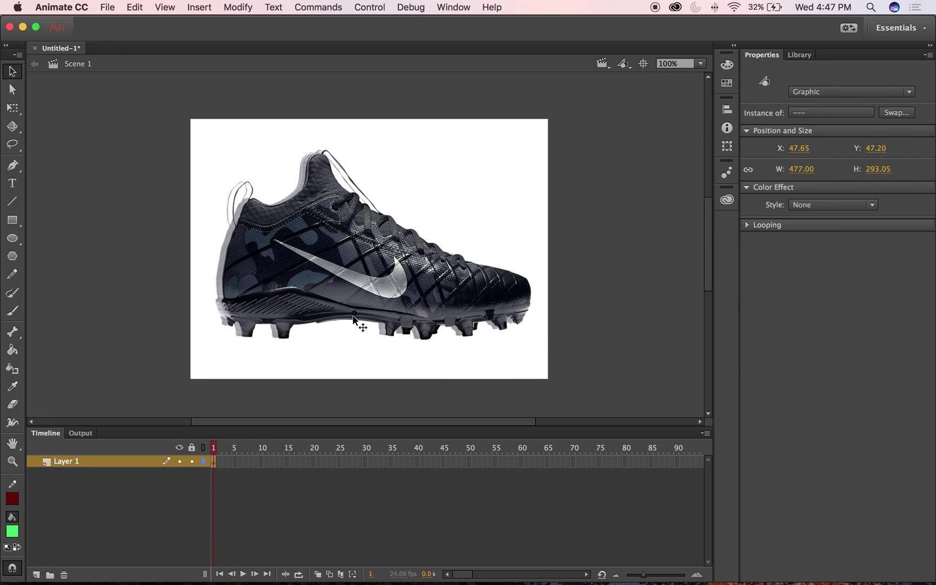
left_click(609, 157)
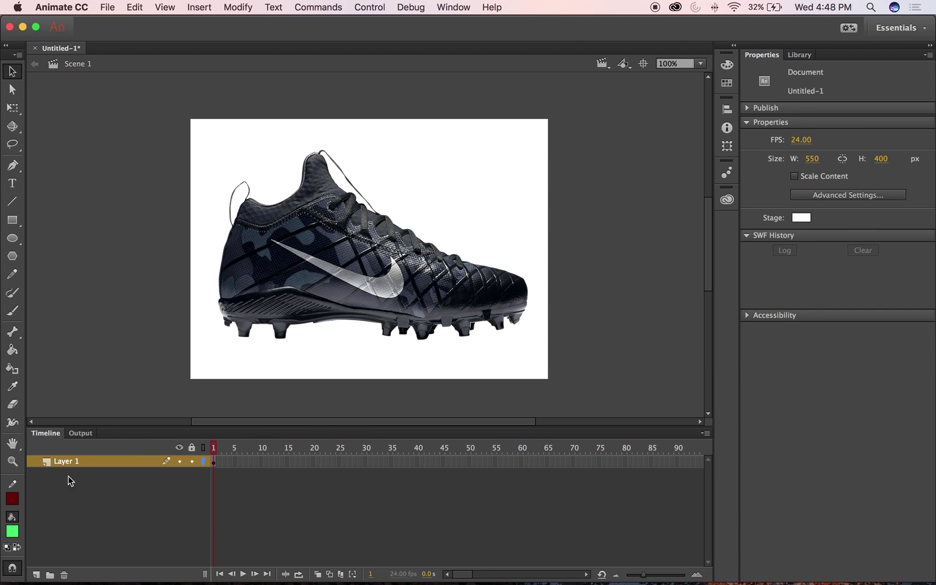
Step: Cut the black shoe from Layer 1 and paste it in place on a new layer above
left_click(292, 289)
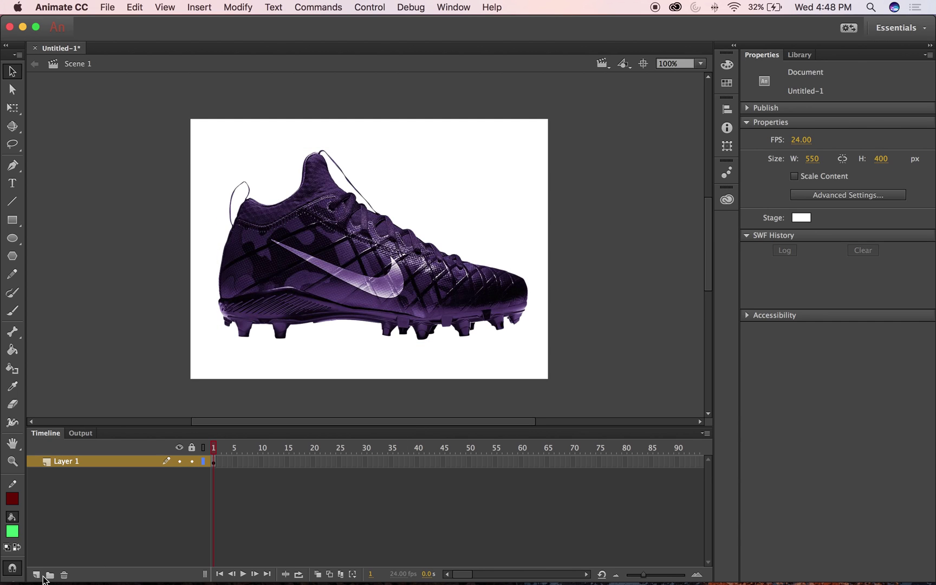
left_click(37, 575)
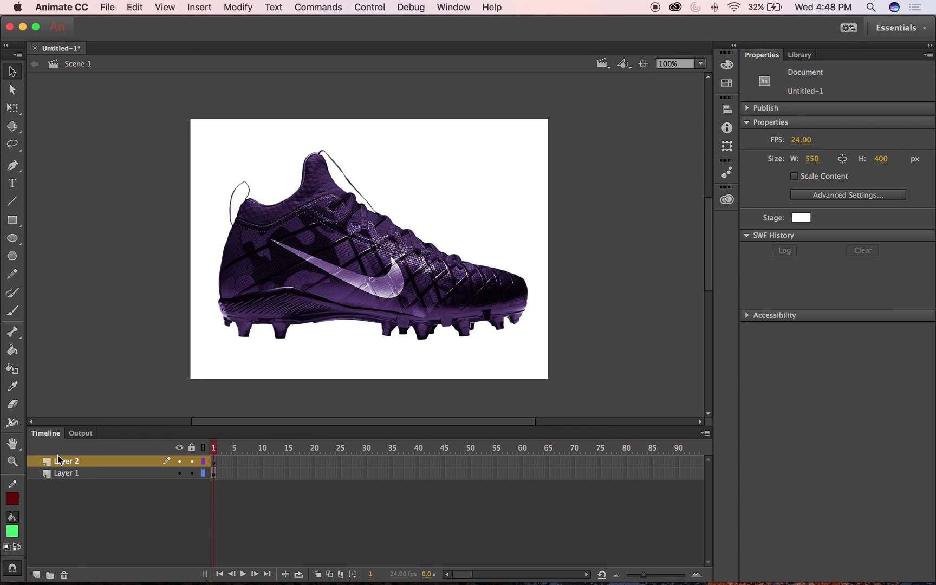
left_click(115, 6)
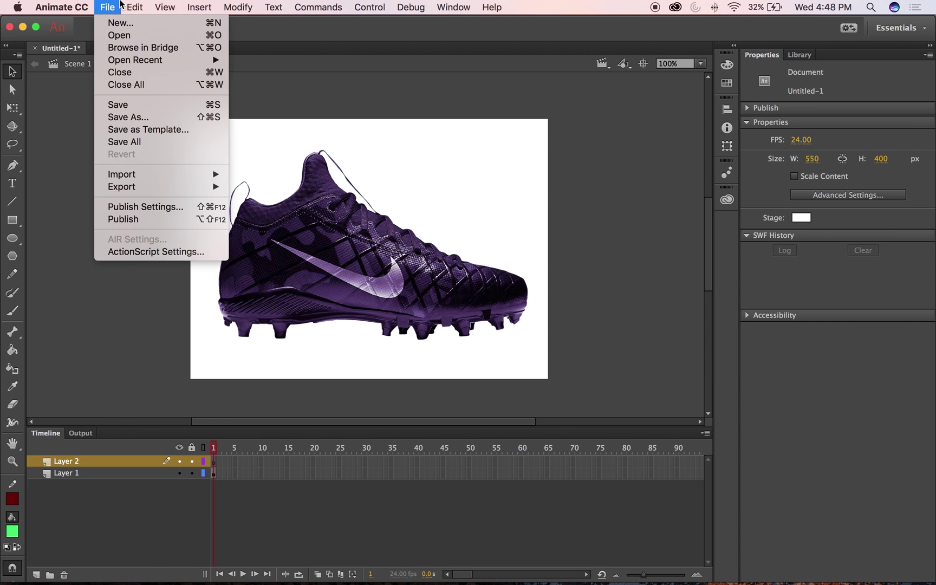
mouse_move(133, 7)
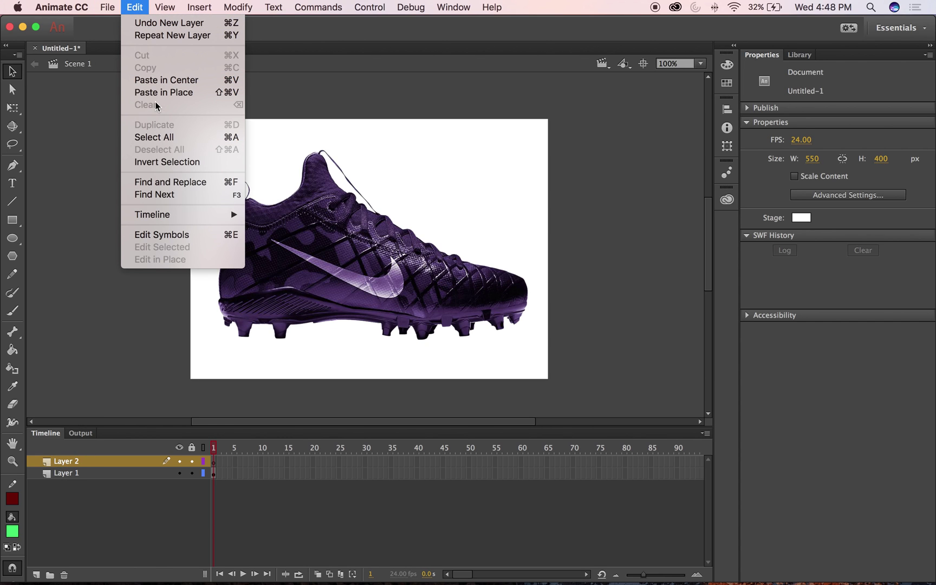
left_click(158, 93)
left_click(116, 6)
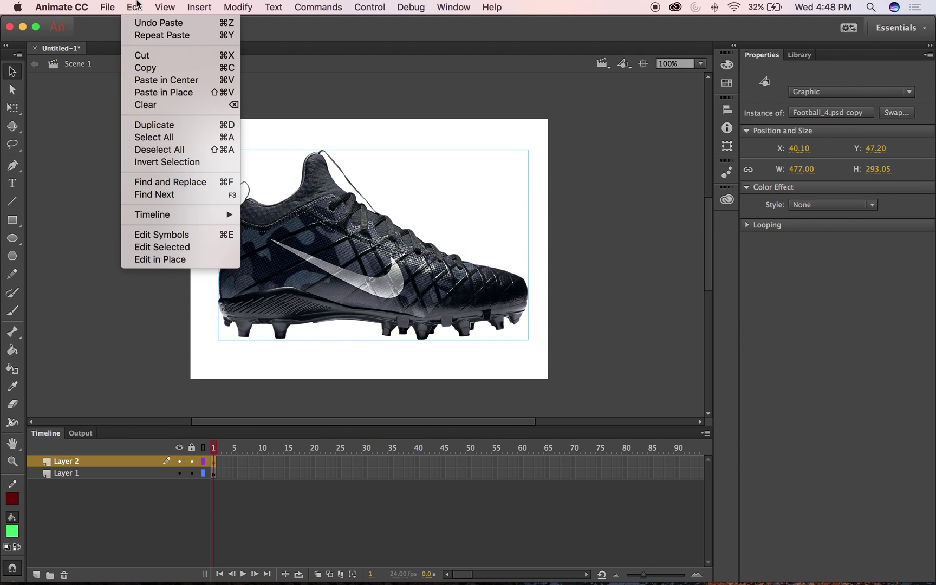
mouse_move(139, 8)
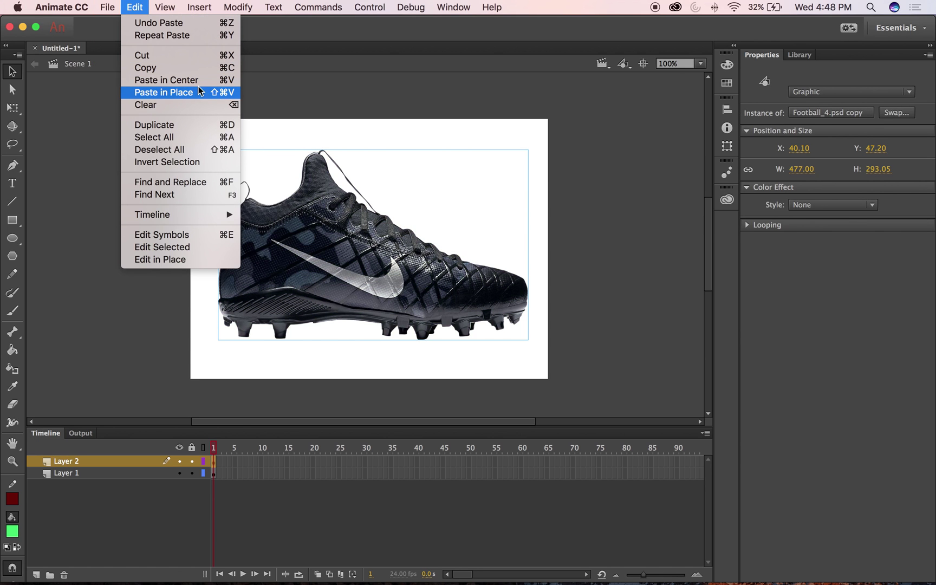
left_click(481, 102)
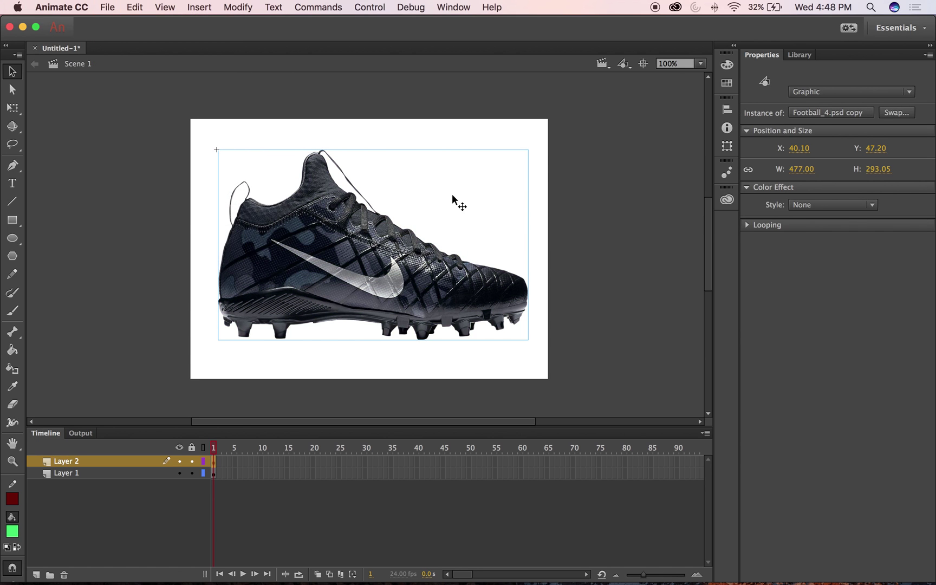
Step: Rename Layer 2, which holds the black shoe, as Black Shoe
left_click(67, 465)
double_click(68, 464)
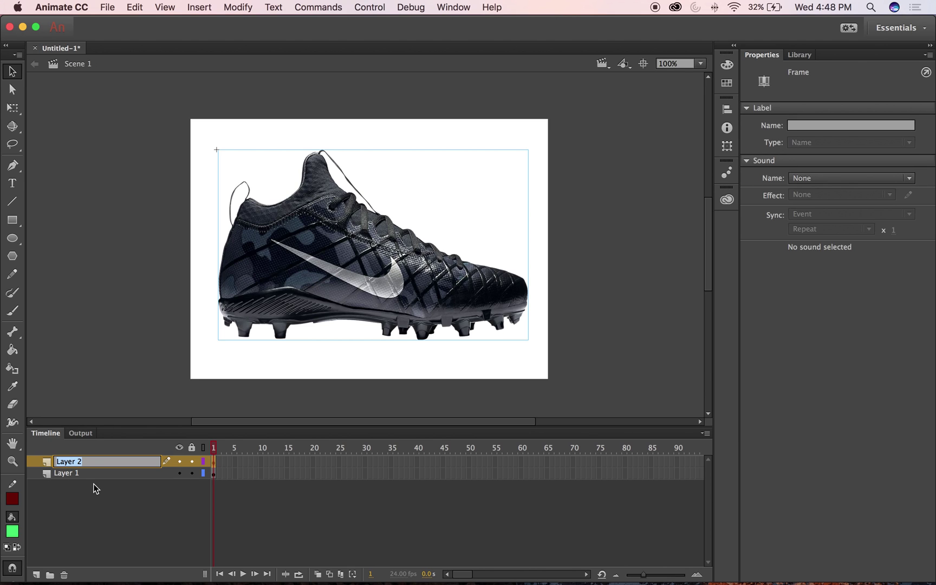
type("Black")
type(" Show")
key("BackSpace")
key("BackSpace")
Step: Rename Layer 1 as Purple Shoe, keeping the Black Shoe layer hidden meanwhile, and make the hidden layer visible again
left_click(70, 472)
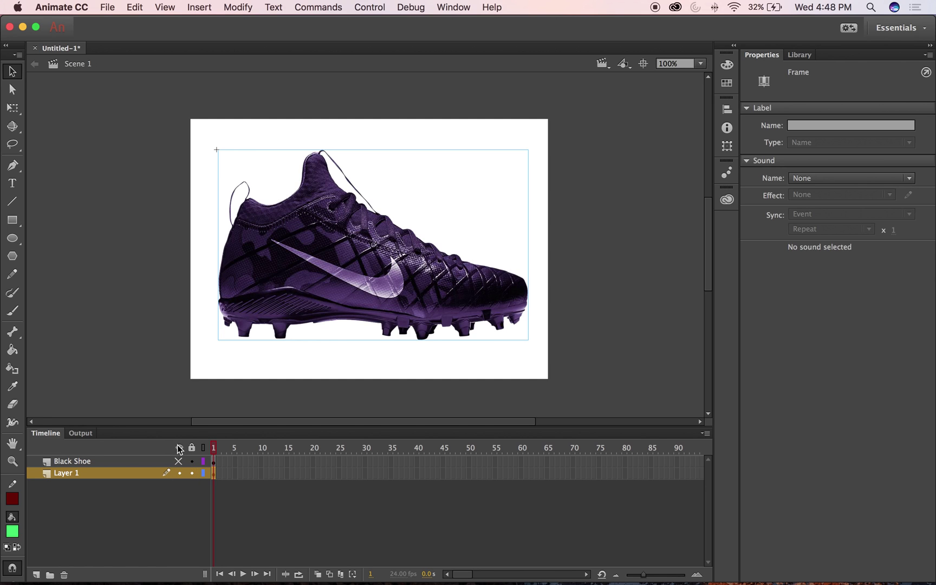
double_click(64, 475)
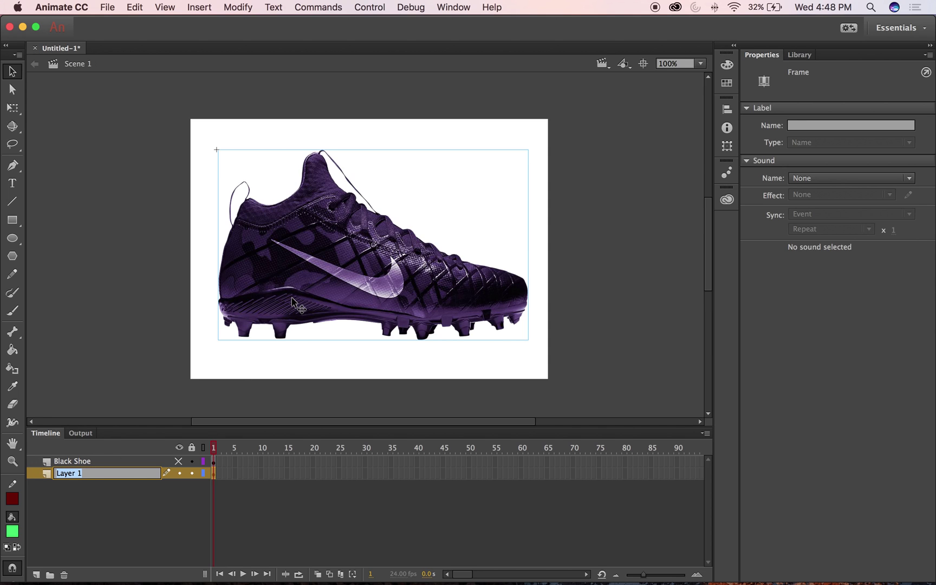
type("Purple")
type(" SHo")
type("hoe")
left_click(87, 490)
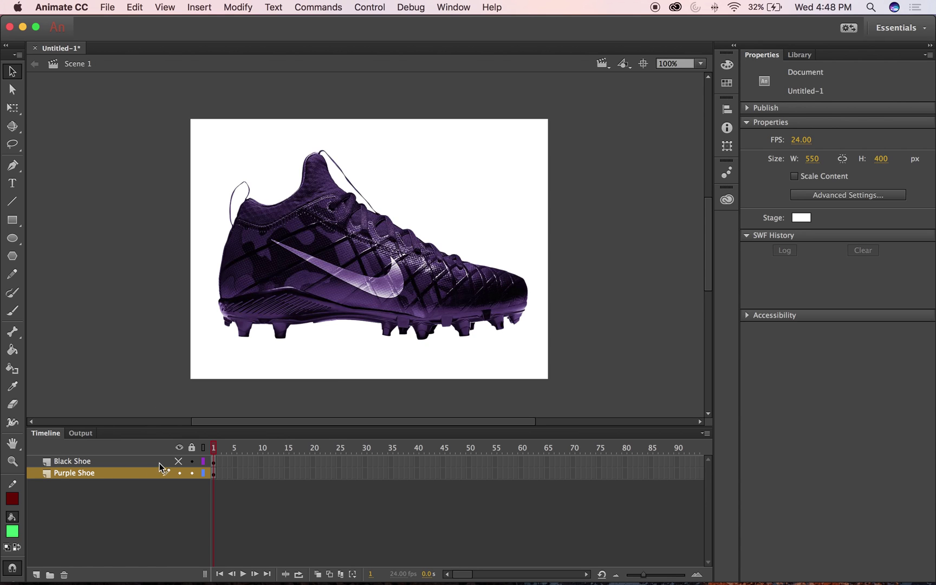
left_click(178, 461)
Step: Add a new layer above Black Shoe and draw a green circle about 54 px wide near the stage's upper-left corner with the Oval Tool
left_click(63, 460)
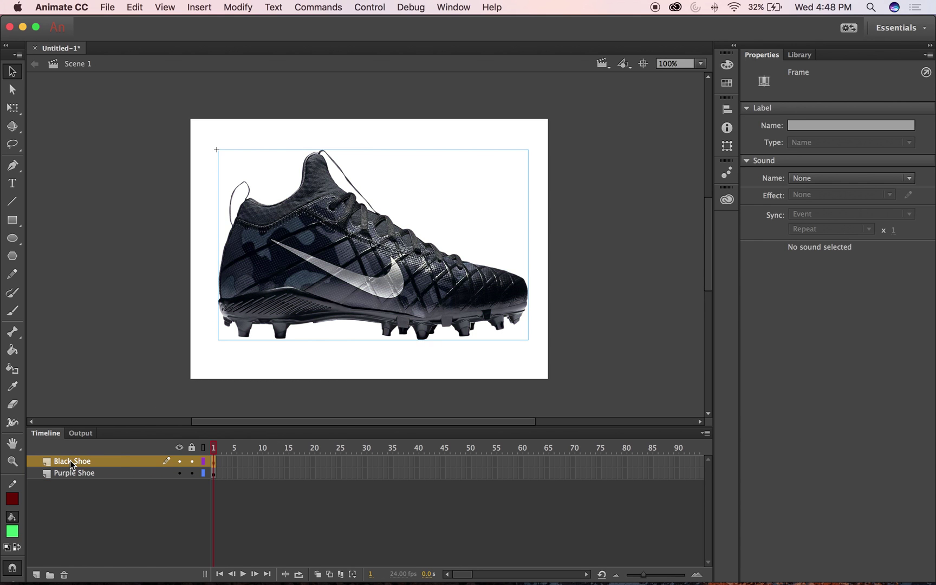
left_click(35, 575)
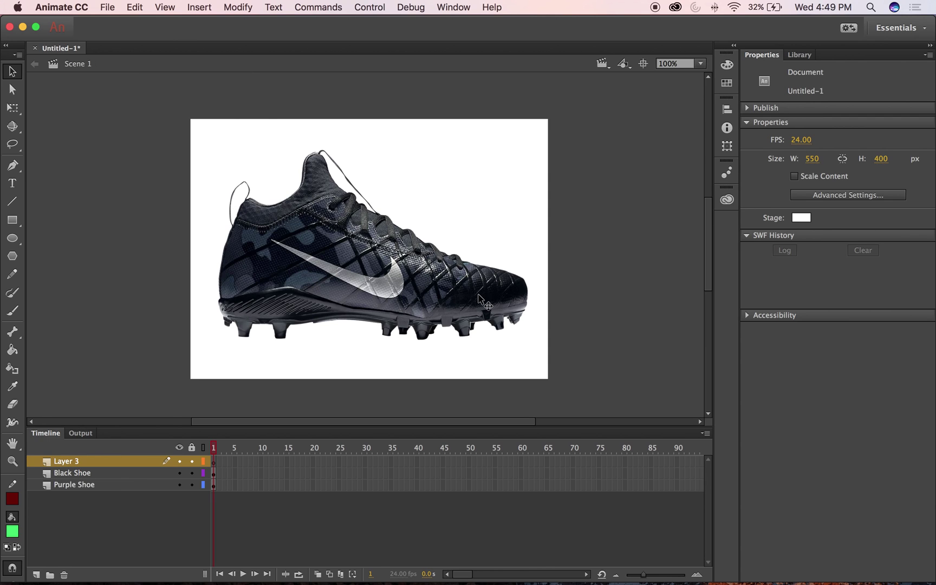
left_click(213, 461)
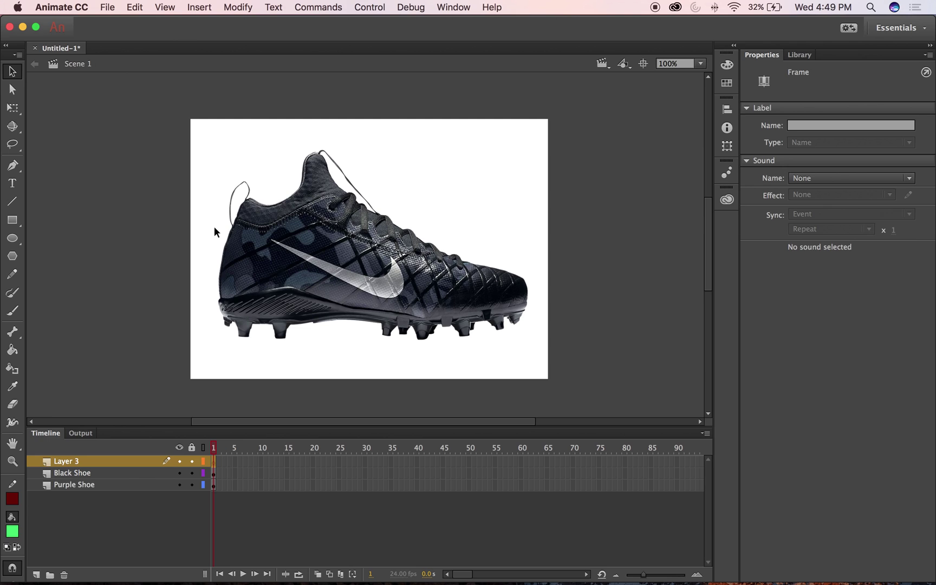
left_click(10, 239)
left_click(9, 241)
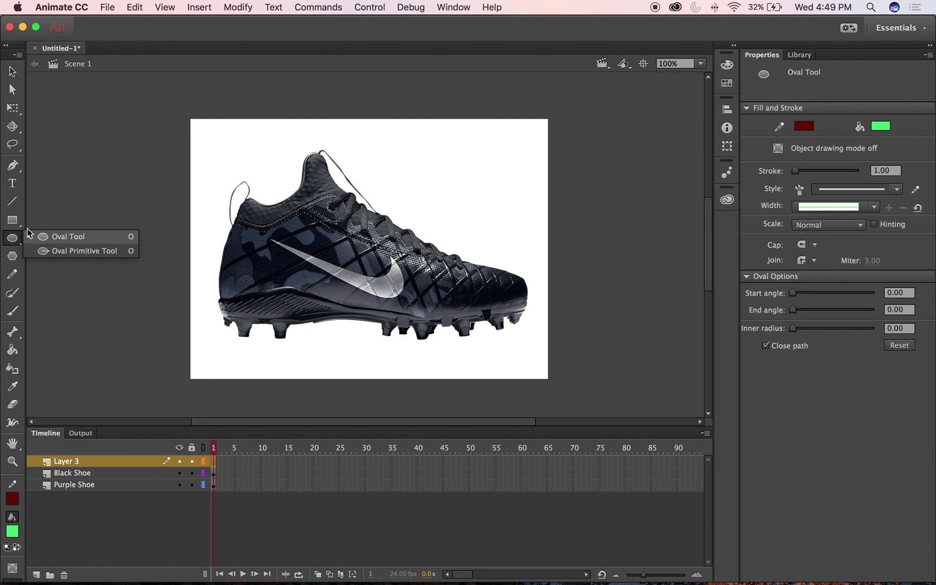
left_click(53, 237)
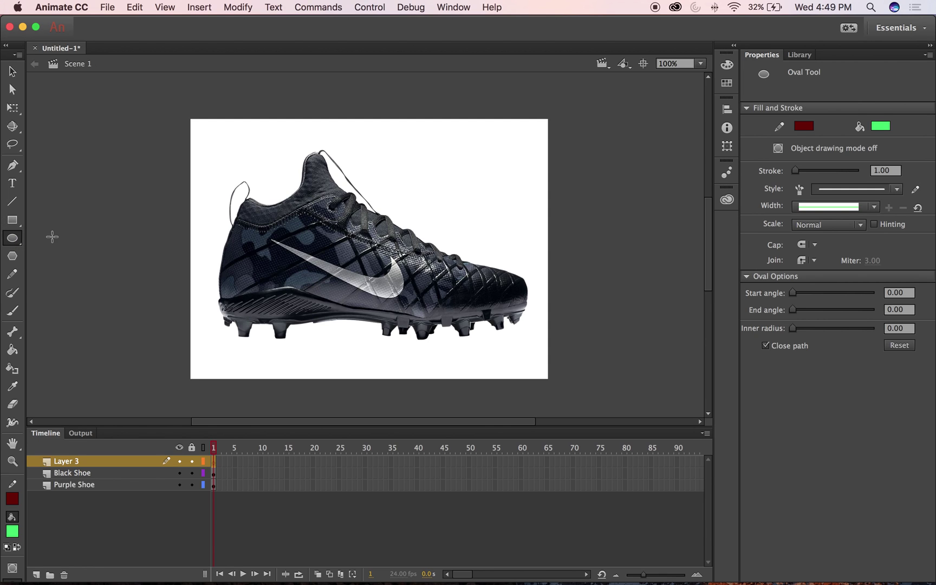
mouse_move(195, 123)
left_mouse_down()
mouse_move(230, 156)
mouse_move(223, 150)
left_mouse_up()
Step: Select the green circle with its outline and convert it to a Movie Clip symbol with the default name and centre registration
key("v")
double_click(216, 140)
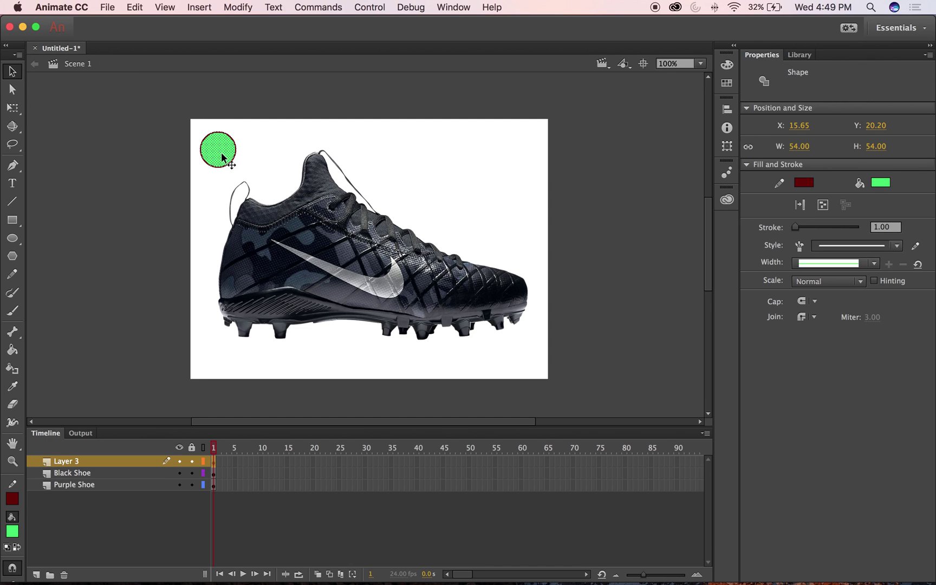
right_click(219, 157)
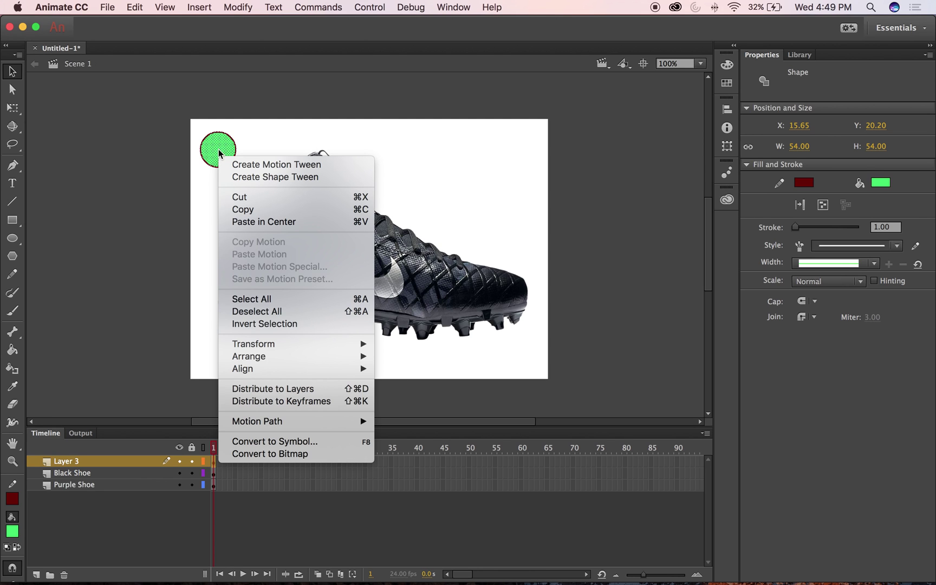
left_click(297, 444)
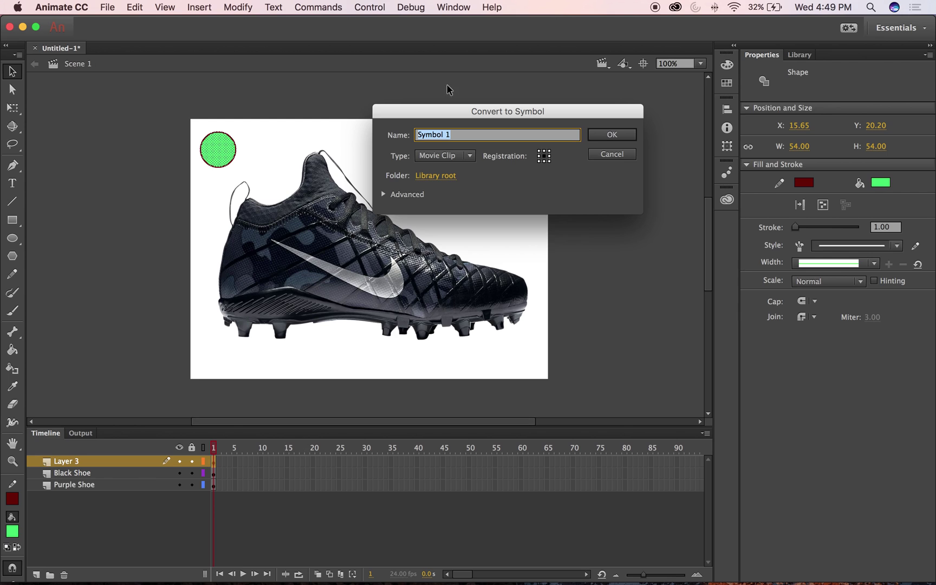
left_click(619, 136)
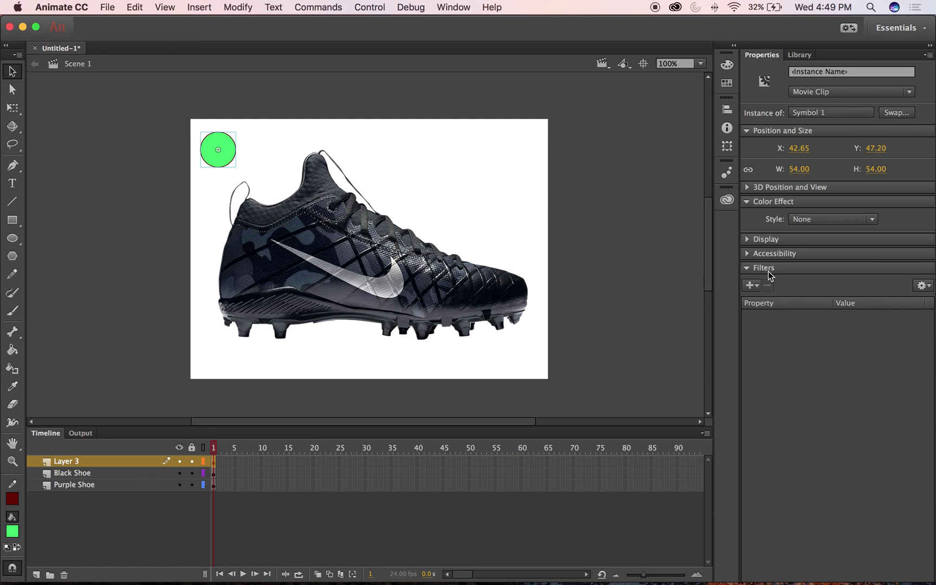
Step: Rename Layer 3, which holds the circle, as Mask
left_click(214, 463)
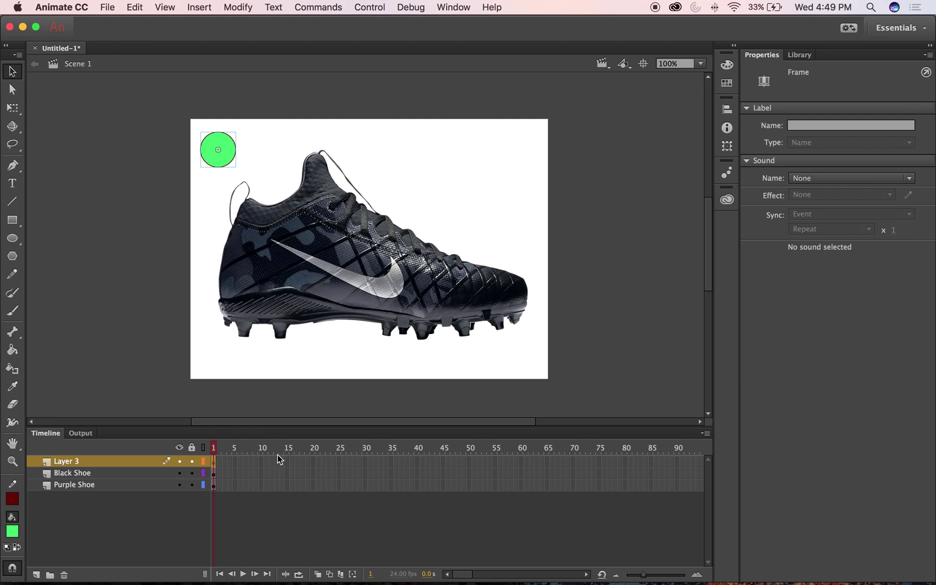
left_click(364, 461)
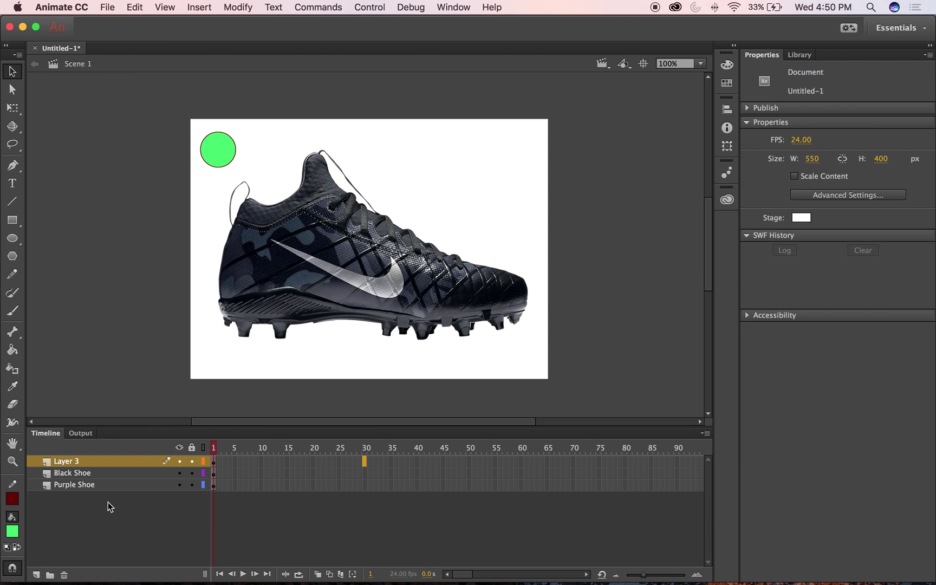
double_click(63, 462)
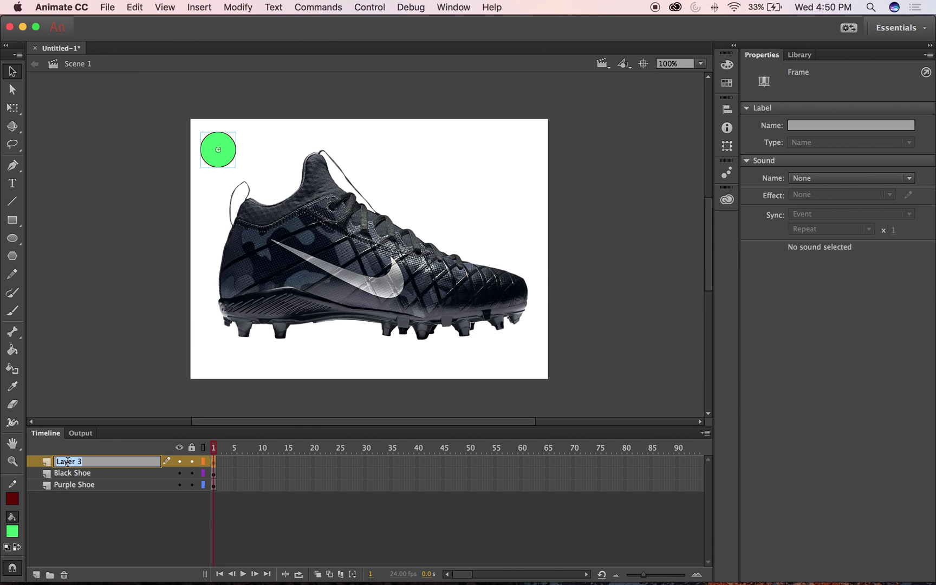
type("Mask")
key("Return")
Step: Insert a keyframe at frame 30 of the Mask layer
left_click(365, 461)
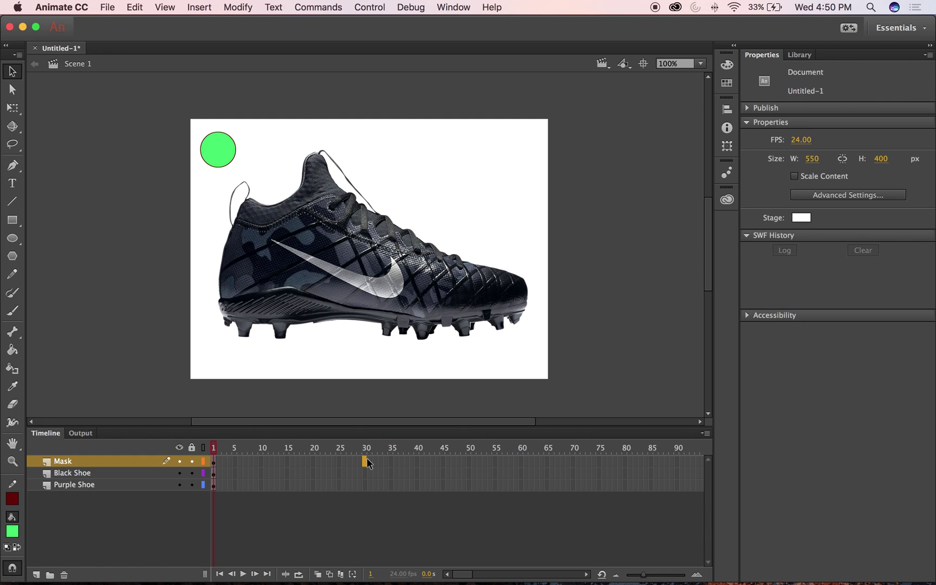
right_click(364, 461)
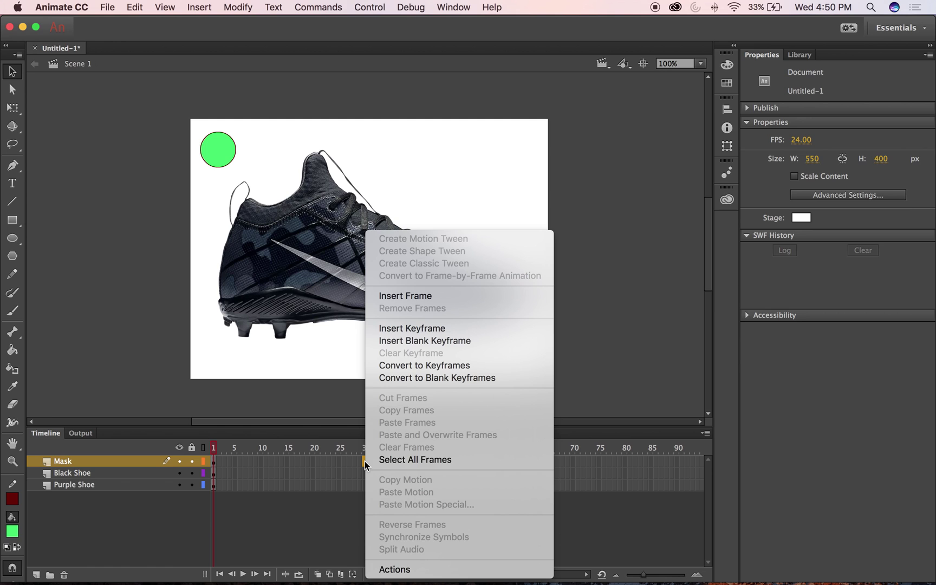
left_click(417, 329)
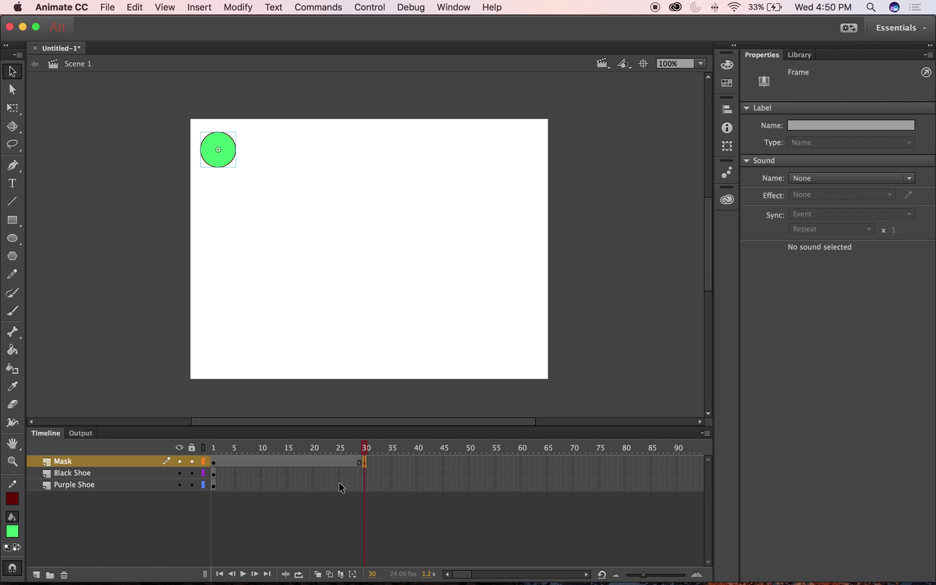
Step: Extend the Black Shoe and Purple Shoe layers to frame 30 by inserting frames there
left_click(364, 472)
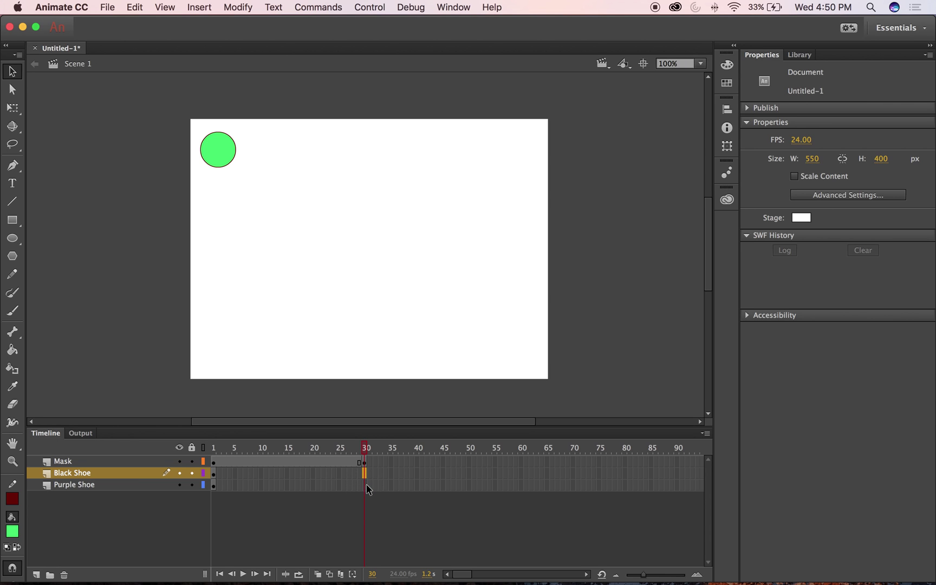
left_click(366, 486)
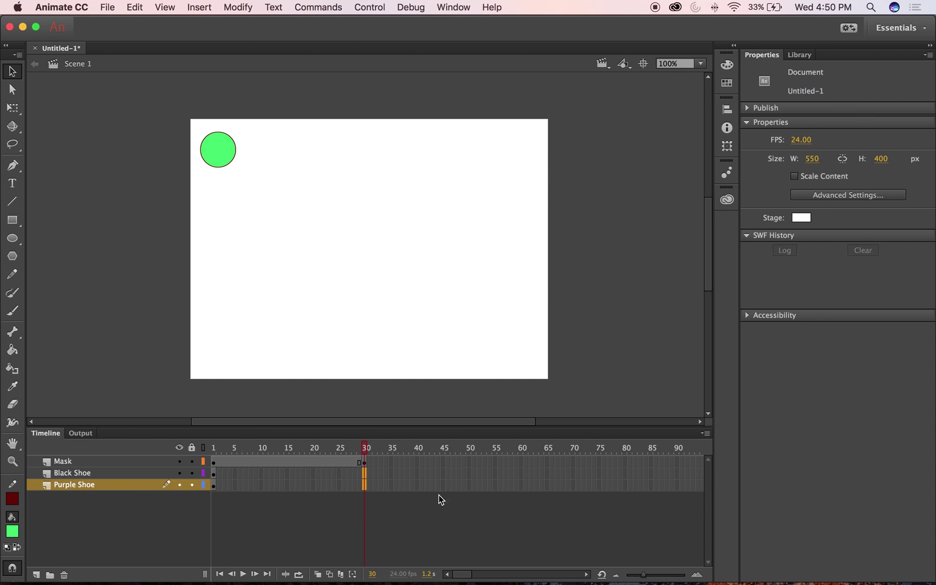
right_click(365, 484)
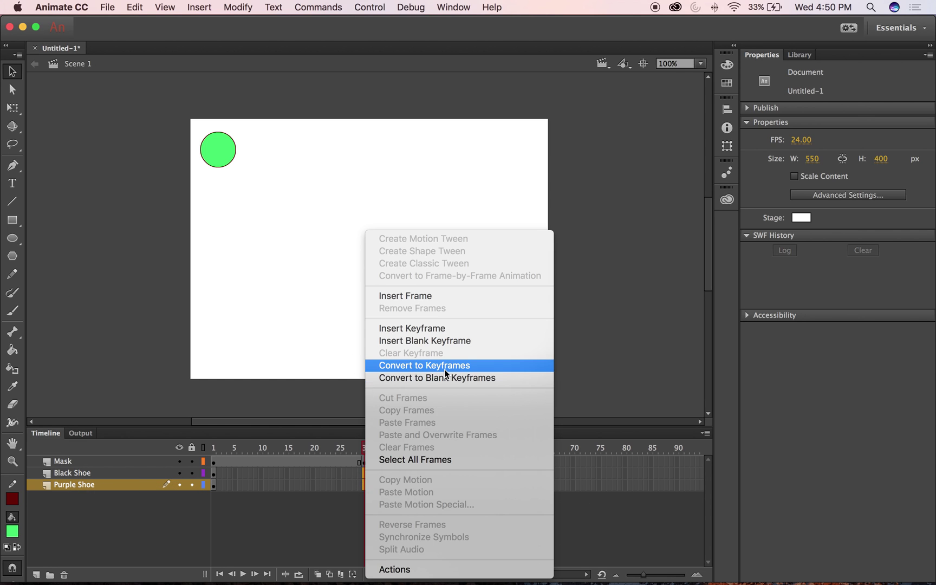
left_click(410, 295)
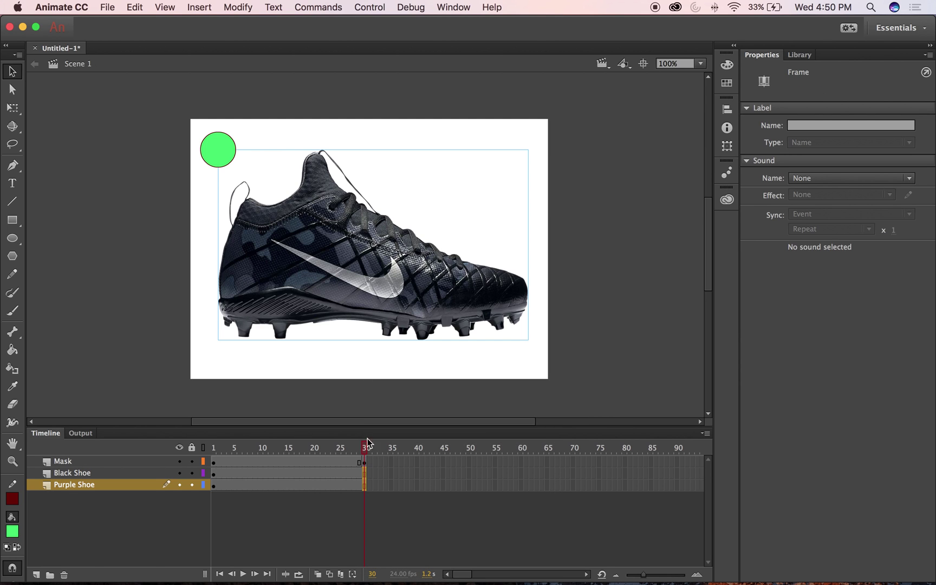
left_click(412, 503)
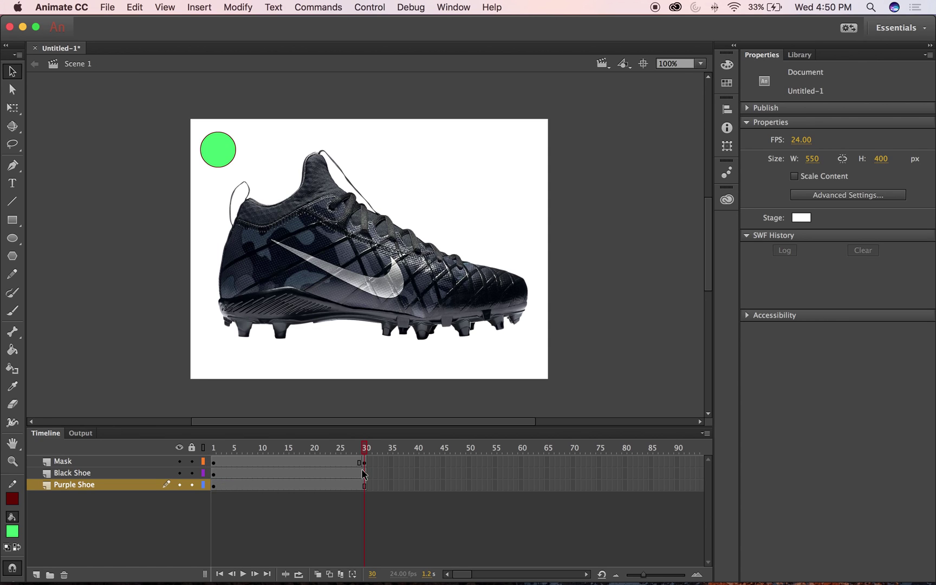
Step: In the Mask layer's frame 30 keyframe, move the green circle below the shoe's toe at about X 471, Y 333
key("comma")
key("comma")
key("comma")
key("comma")
left_click(363, 462)
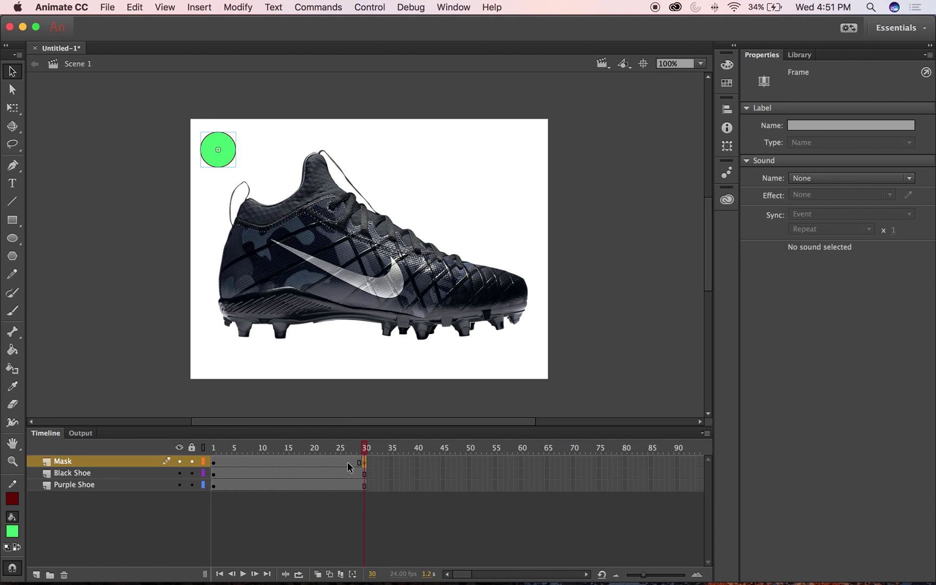
left_click(235, 142)
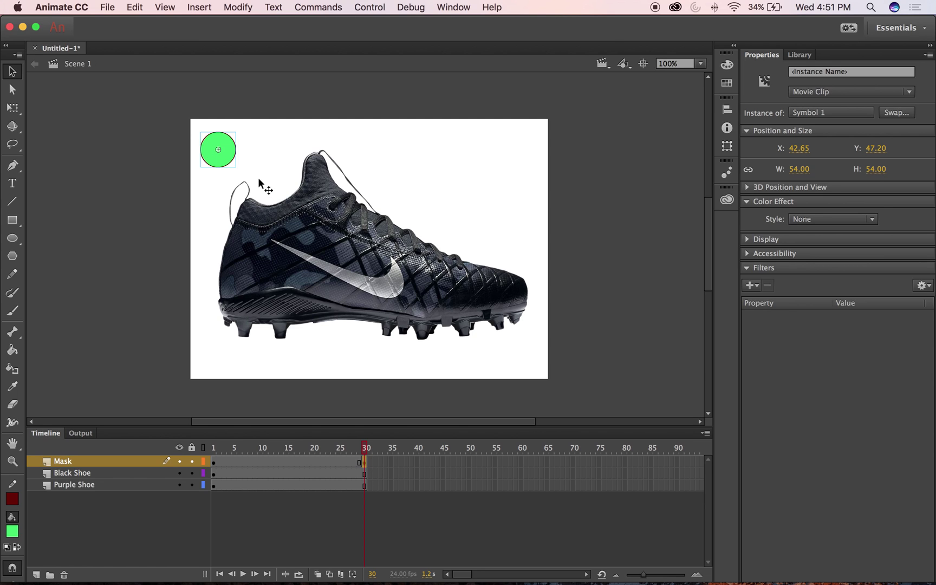
left_click_drag(223, 142, 494, 282)
left_click_drag(464, 319, 505, 333)
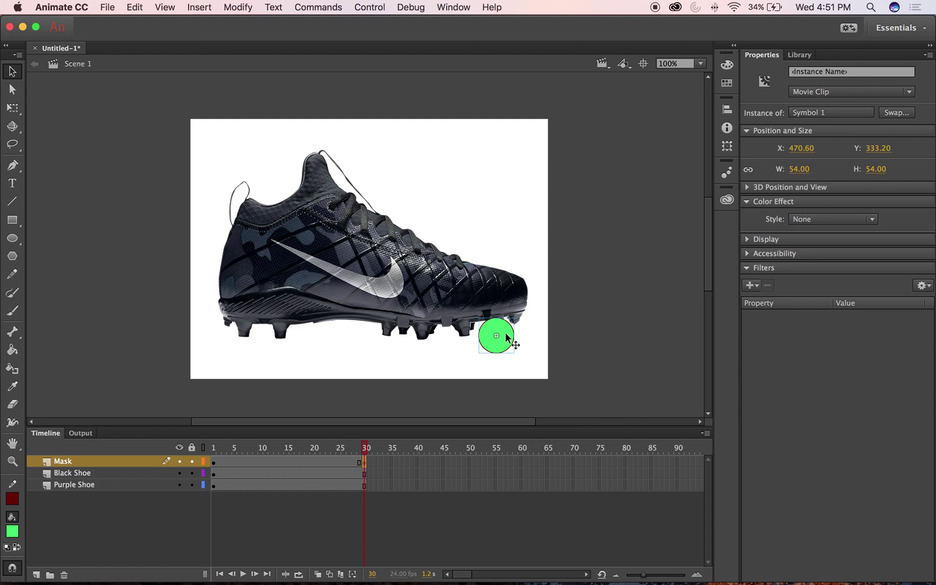
Step: Enlarge the frame 30 circle with Free Transform to about 285 px wide and shift it over the shoe's front half
left_click(162, 5)
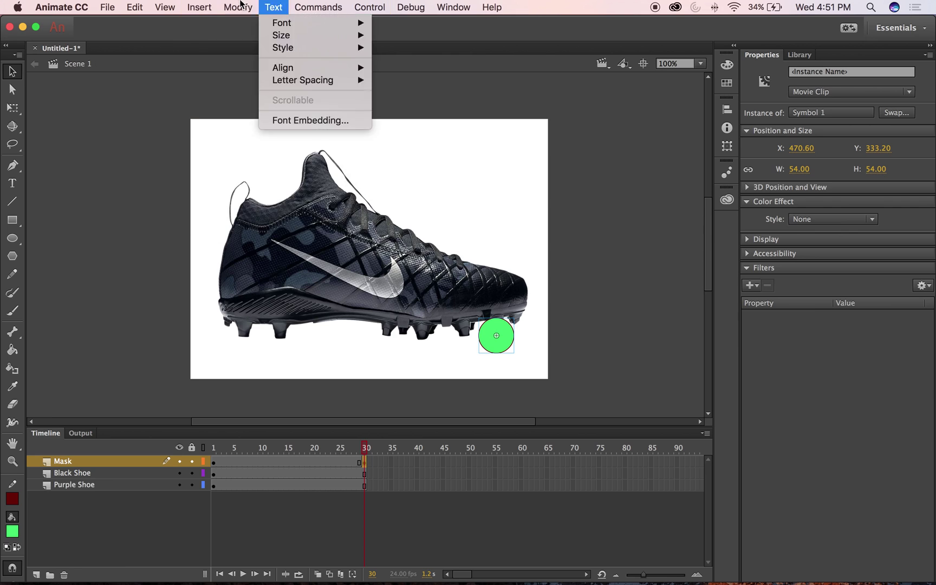
mouse_move(133, 7)
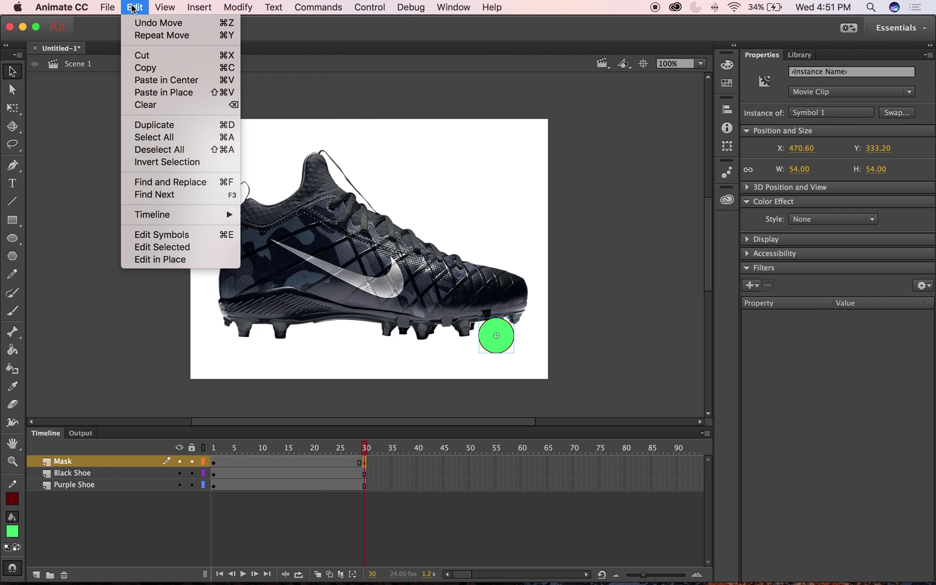
mouse_move(238, 7)
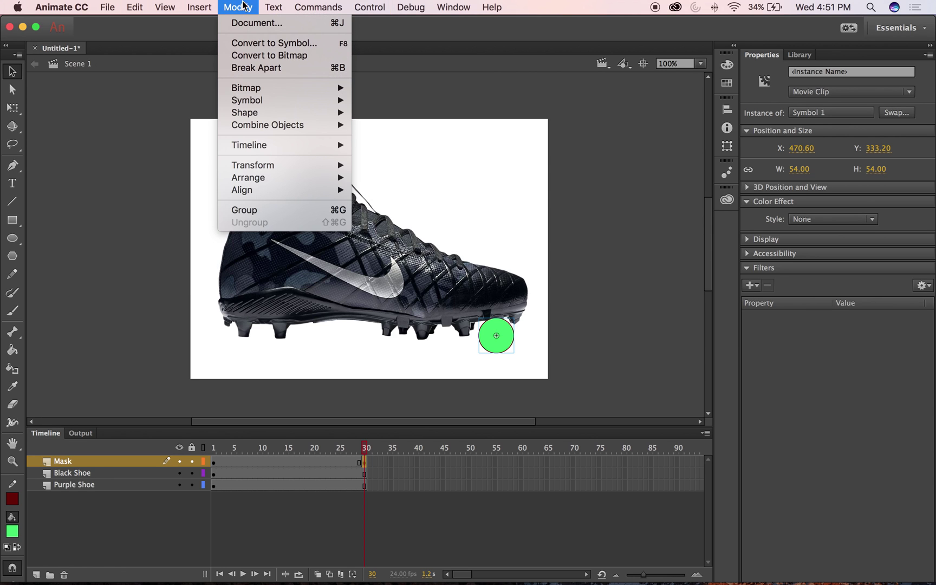
mouse_move(260, 165)
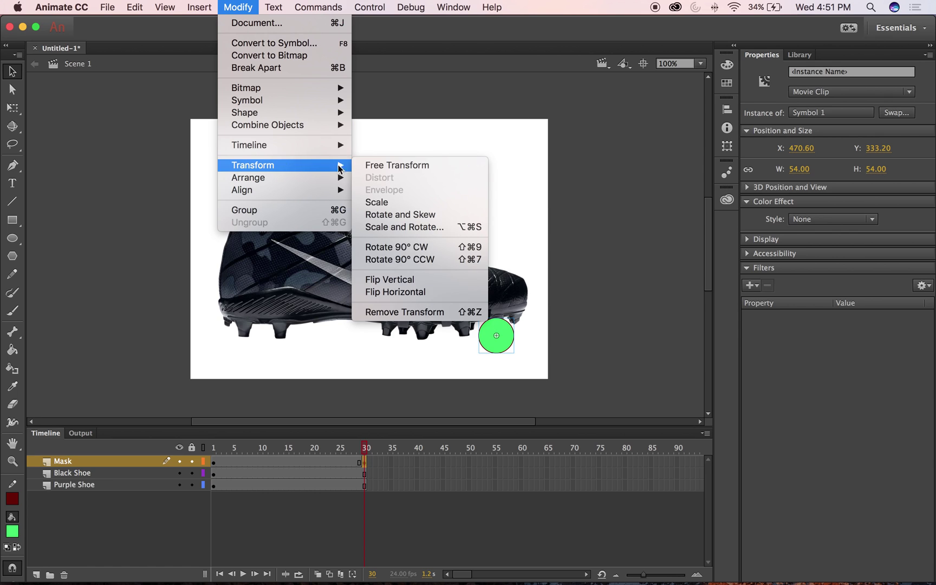
left_click(391, 164)
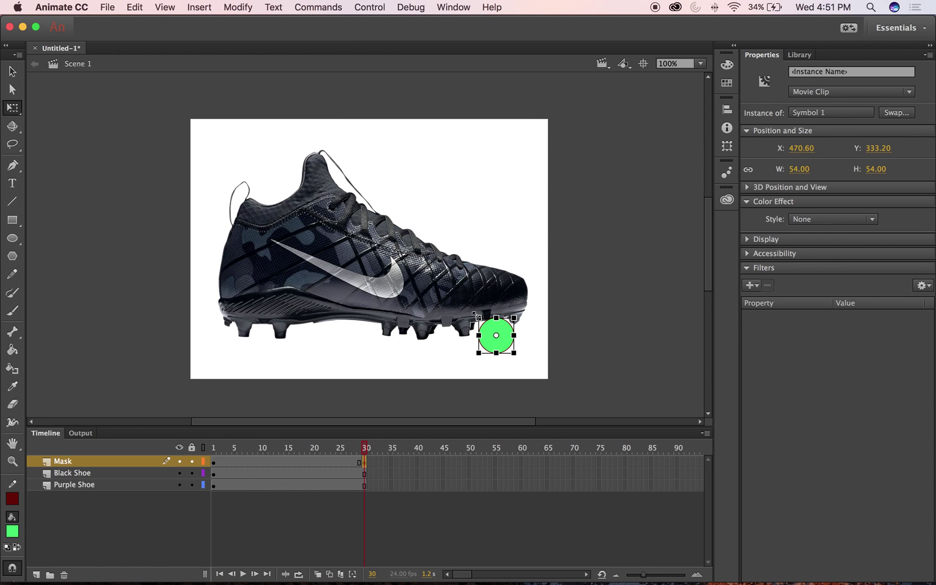
left_click_drag(477, 316, 421, 260)
left_click_drag(536, 307, 504, 273)
left_click_drag(393, 223, 376, 205)
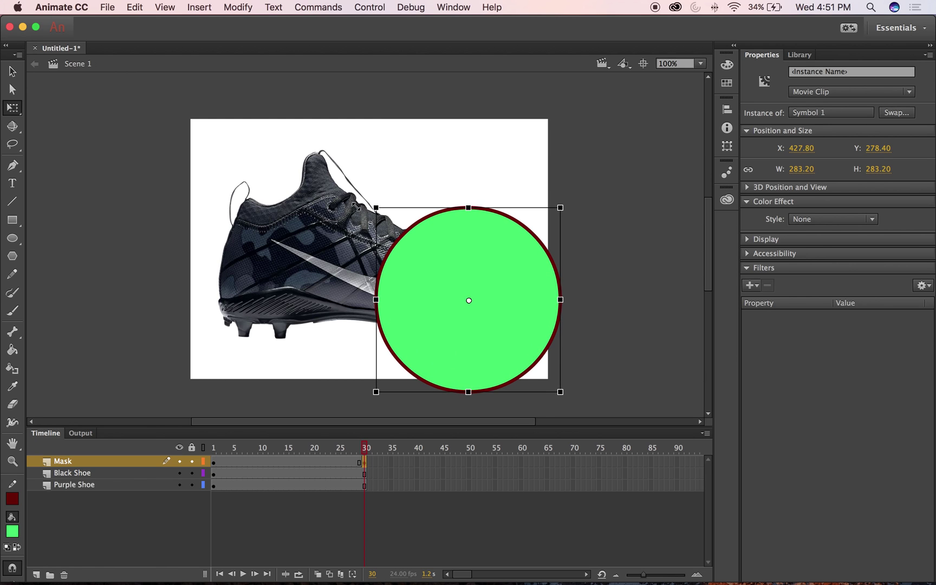
left_click_drag(490, 247, 473, 226)
Step: Create a classic tween on the Mask layer between frames 1 and 30 and return the playhead to frame 1
mouse_move(363, 455)
left_mouse_down()
mouse_move(349, 449)
mouse_move(367, 447)
mouse_move(355, 445)
left_mouse_up()
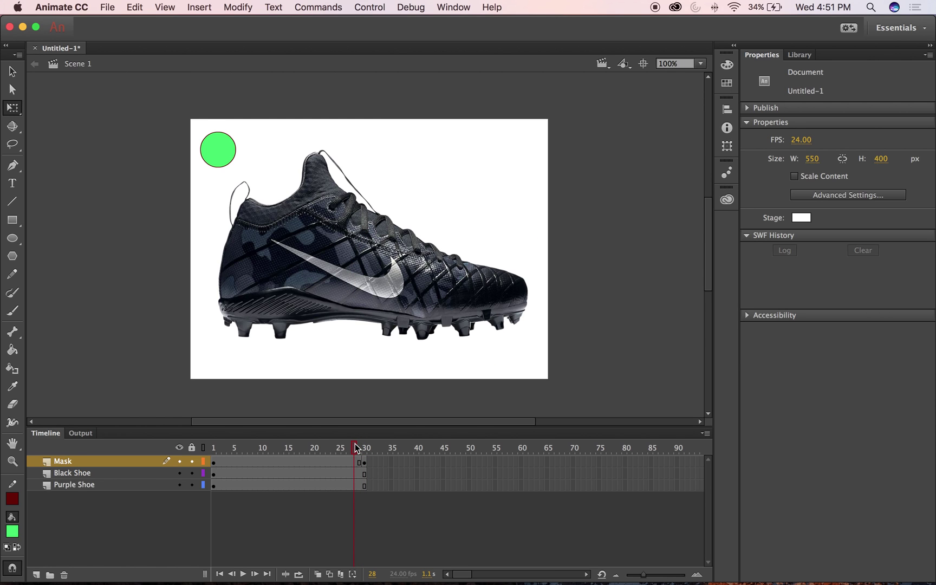
left_click(314, 462)
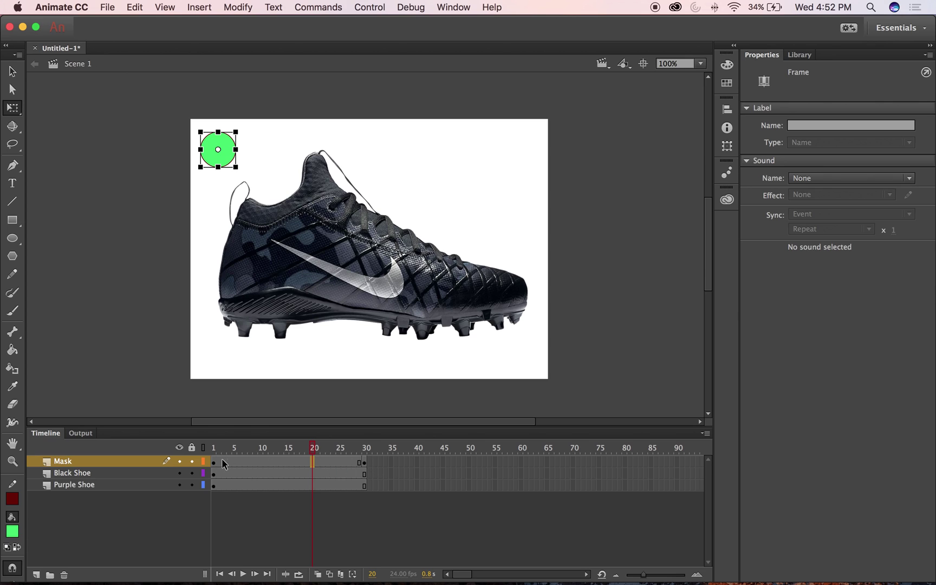
right_click(284, 461)
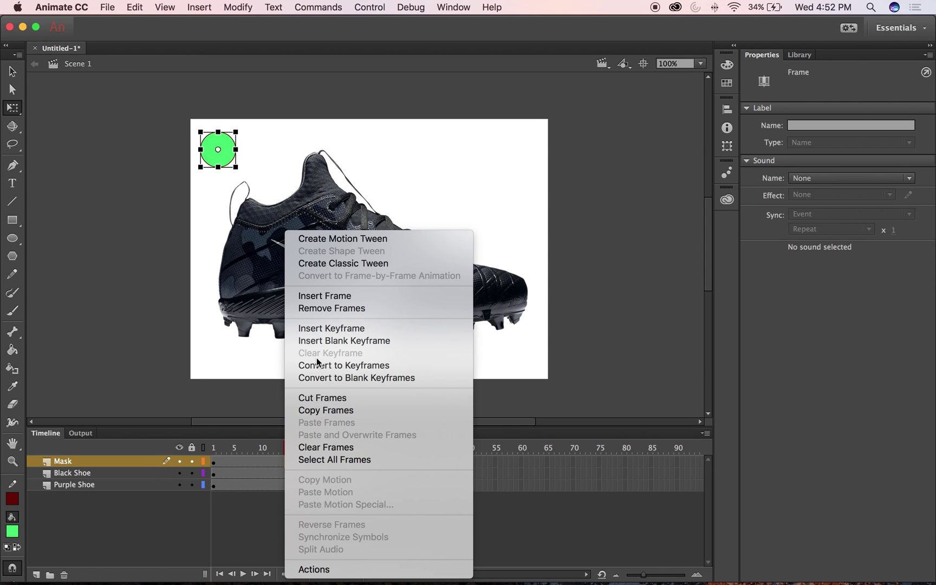
left_click(353, 264)
left_click_drag(289, 448, 214, 450)
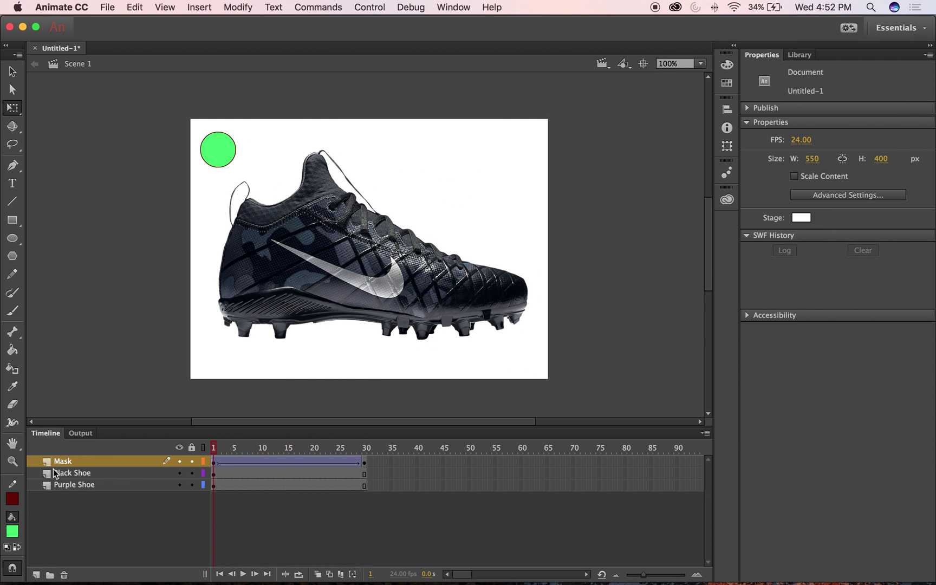
Step: Turn the Mask layer into a mask for the Black Shoe layer and scrub the timeline to preview the reveal
left_click(67, 462)
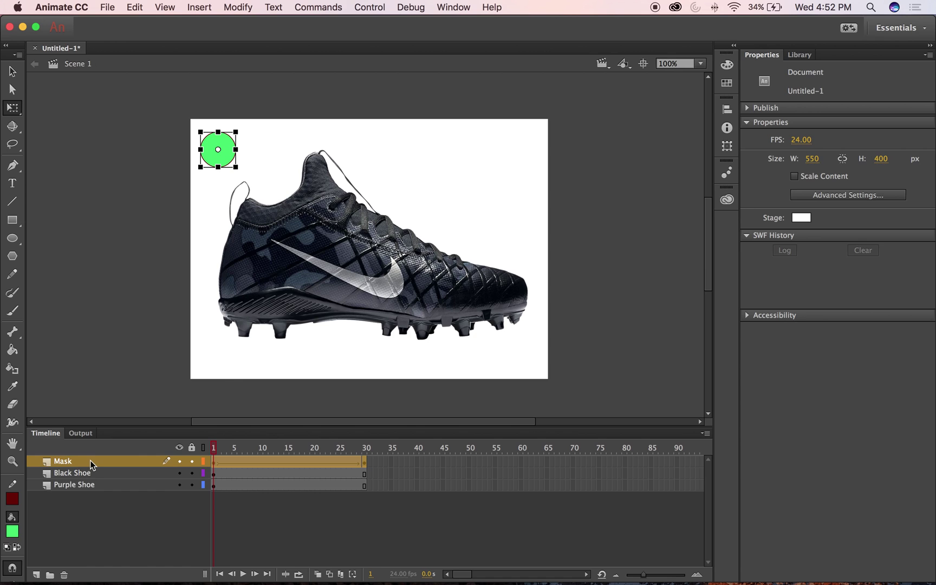
right_click(89, 460)
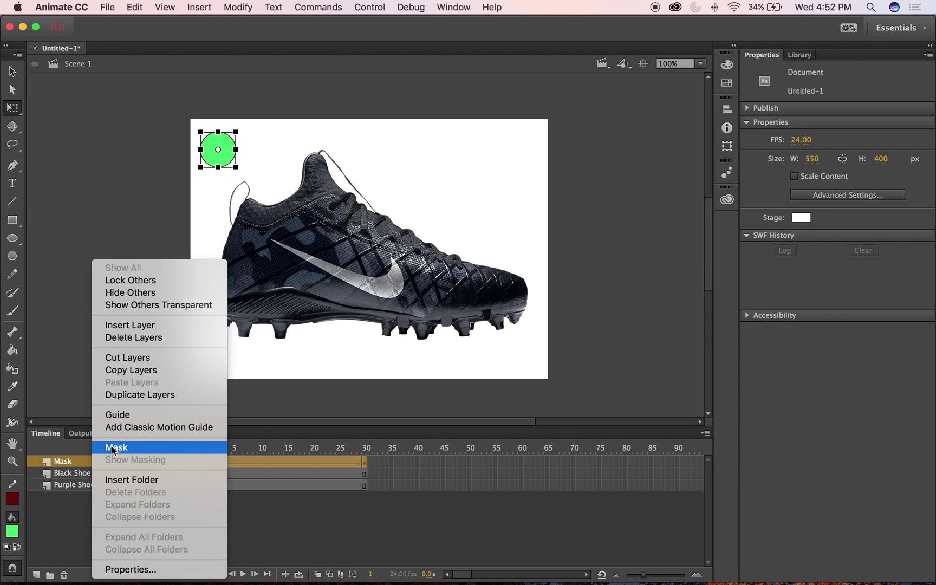
left_click(112, 446)
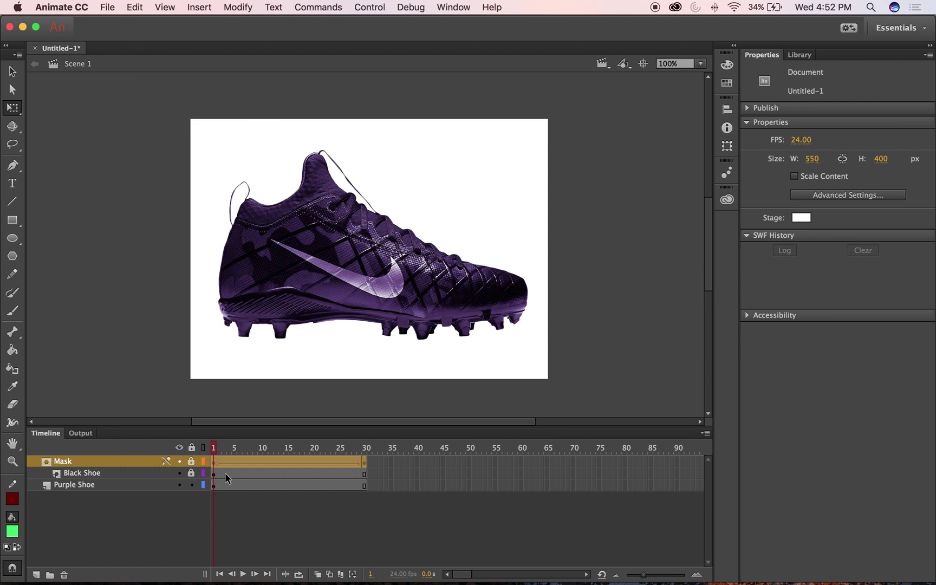
left_click_drag(213, 449, 297, 418)
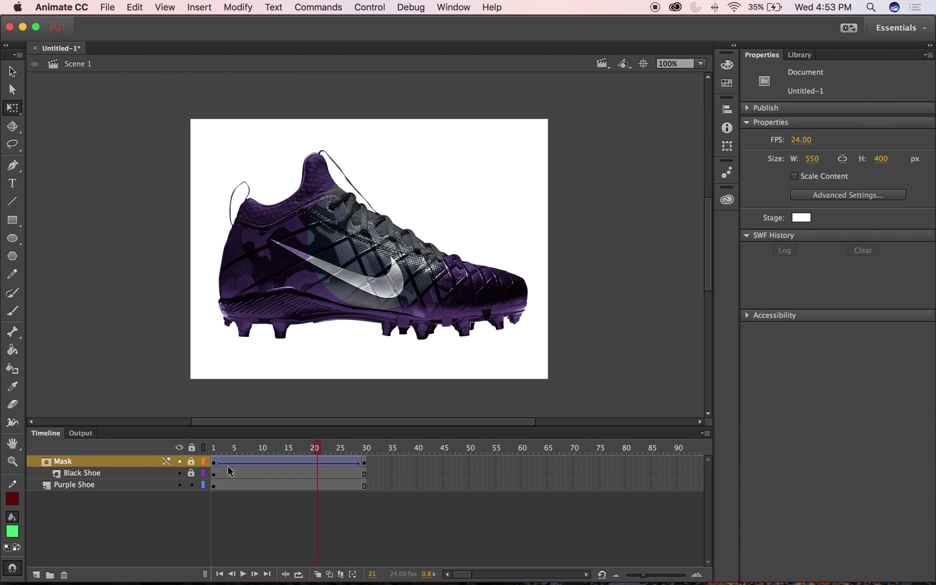
left_click_drag(327, 443, 190, 428)
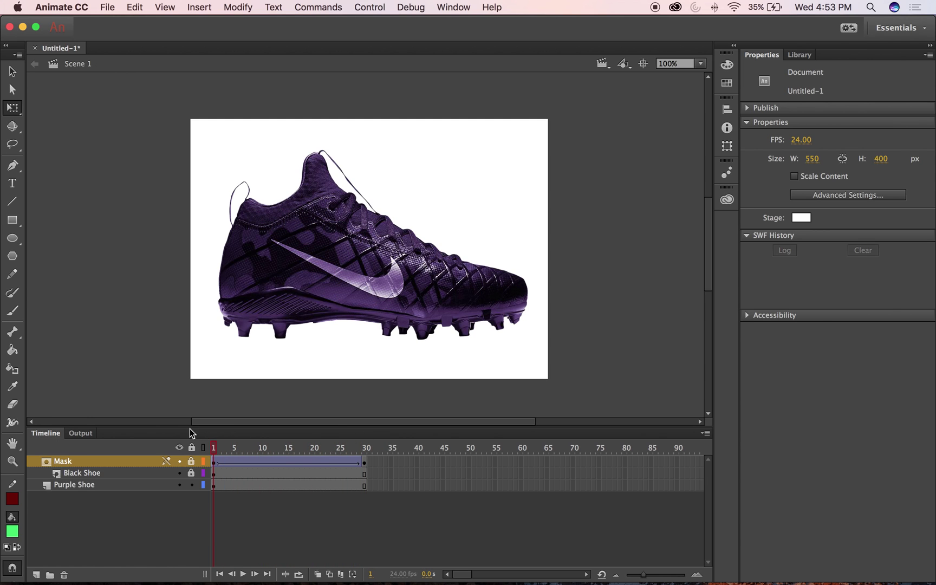
left_click(89, 487)
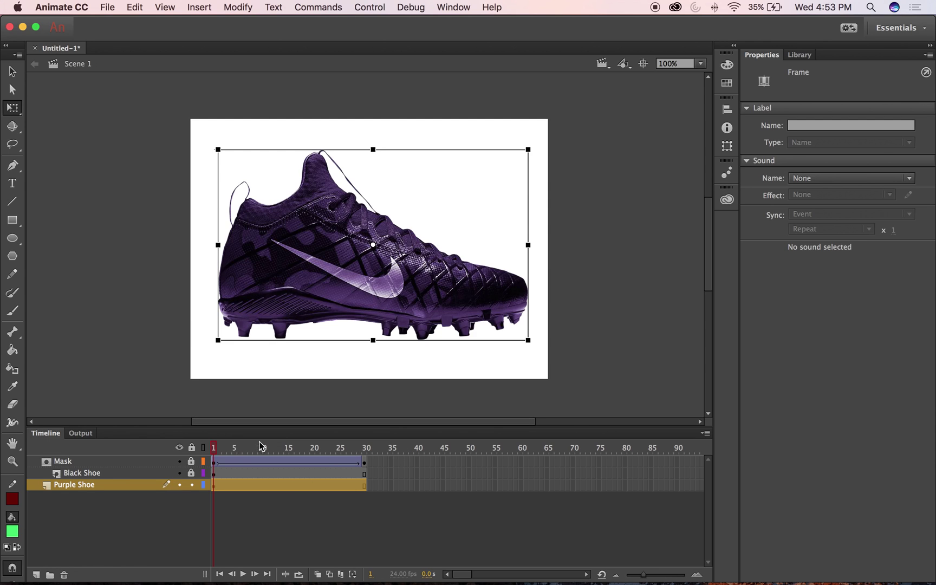
left_click_drag(214, 446, 306, 432)
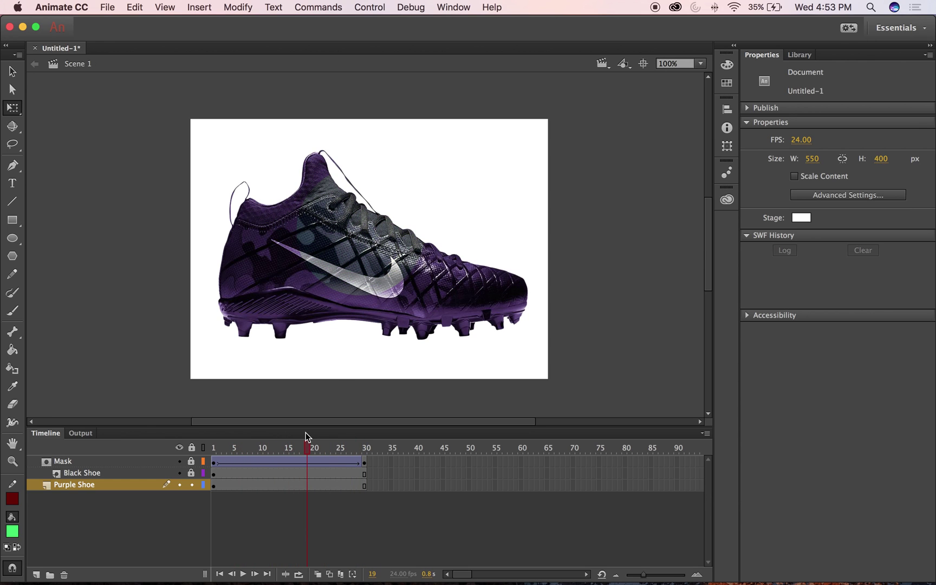
Step: Unlock the Mask layer and move its large frame 30 circle over the shoe's heel half at about X 156, Y 165
left_click(193, 462)
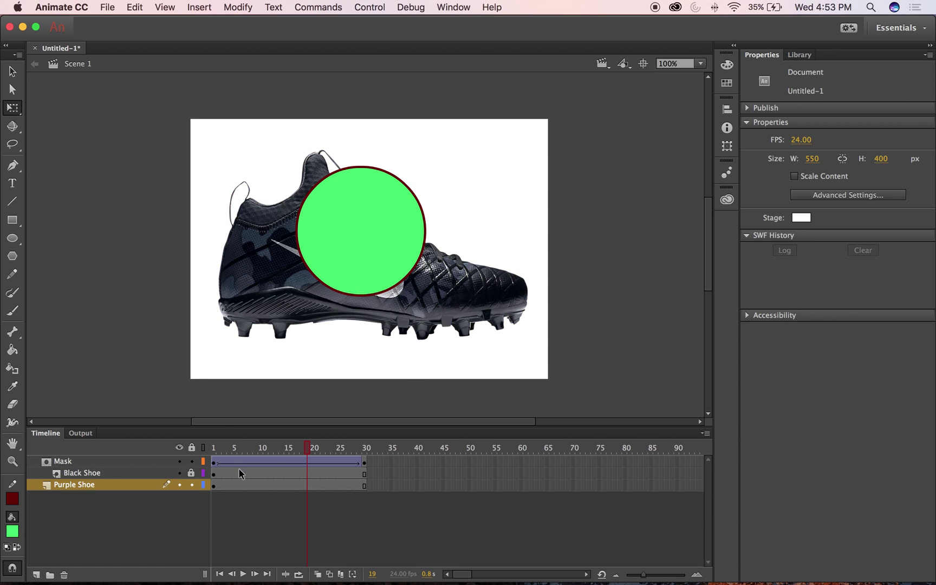
left_click_drag(312, 450, 366, 449)
left_click(366, 462)
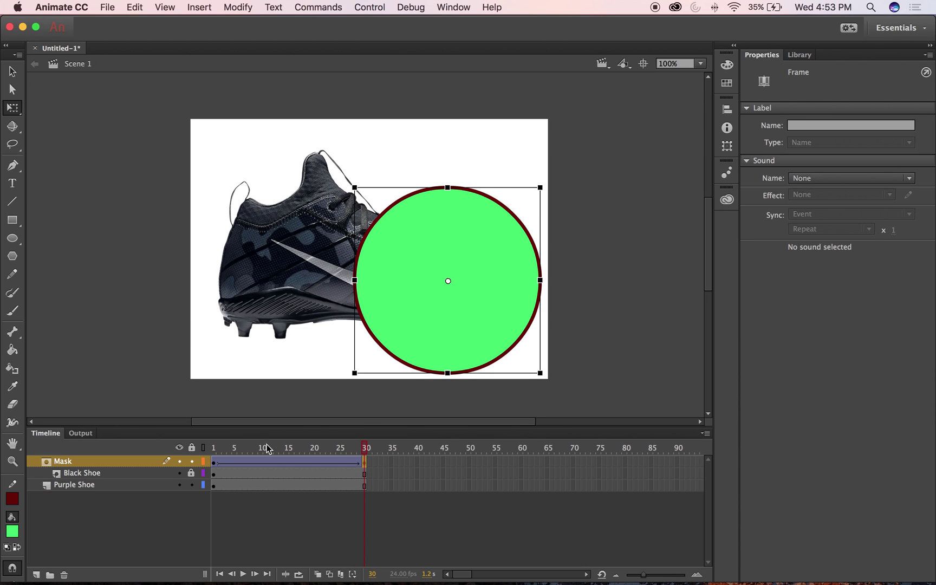
left_click(192, 462)
left_click(192, 462)
left_click(192, 462)
left_click(191, 462)
left_click(192, 462)
left_click(192, 462)
left_click_drag(480, 217, 327, 182)
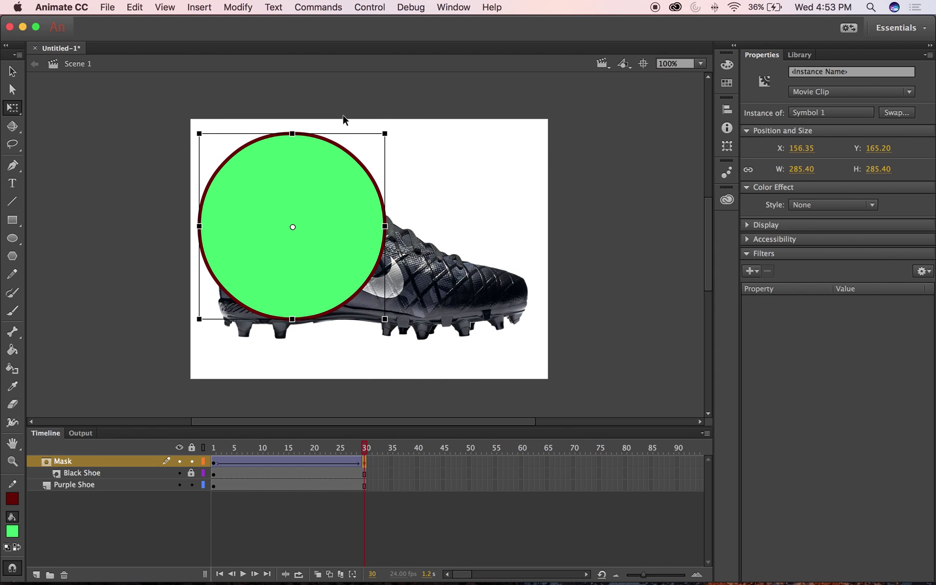
Step: At frame 1, move the small mask circle onto the shoe's side near the pointed end of the swoosh
left_click_drag(367, 448, 202, 443)
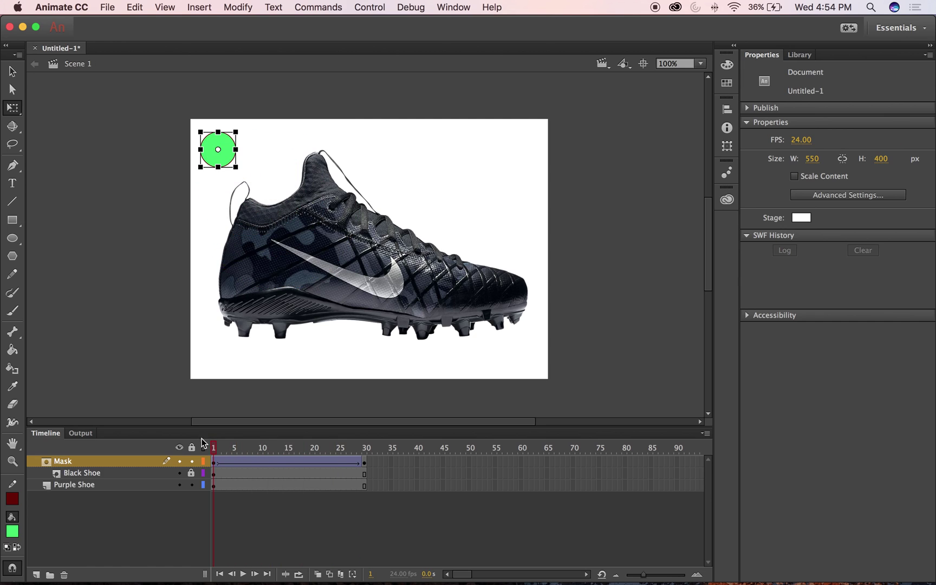
left_click(216, 162)
left_click_drag(237, 150, 305, 230)
left_click_drag(216, 448, 183, 446)
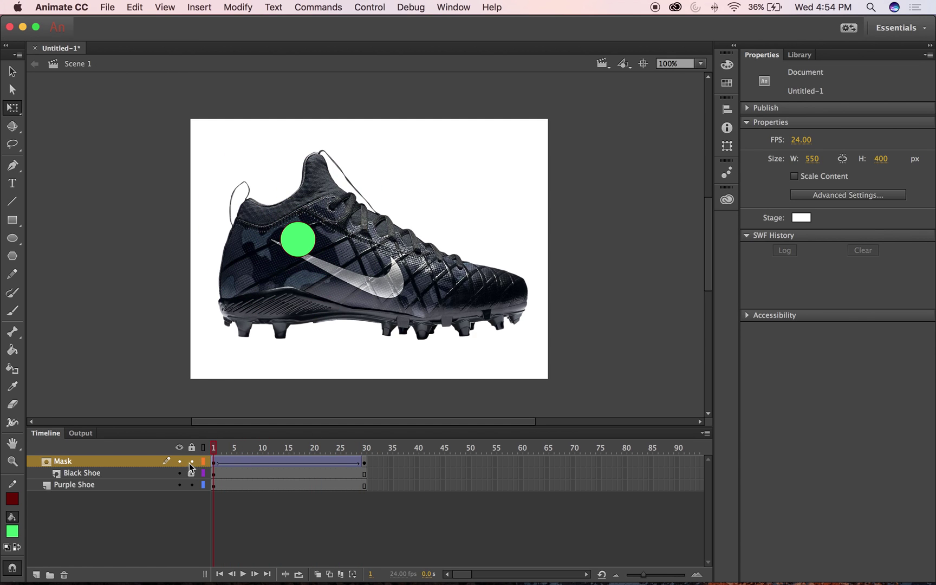
Step: Relock the Mask layer and scrub the timeline to preview the masked animation
left_click(191, 461)
left_click_drag(215, 446, 105, 416)
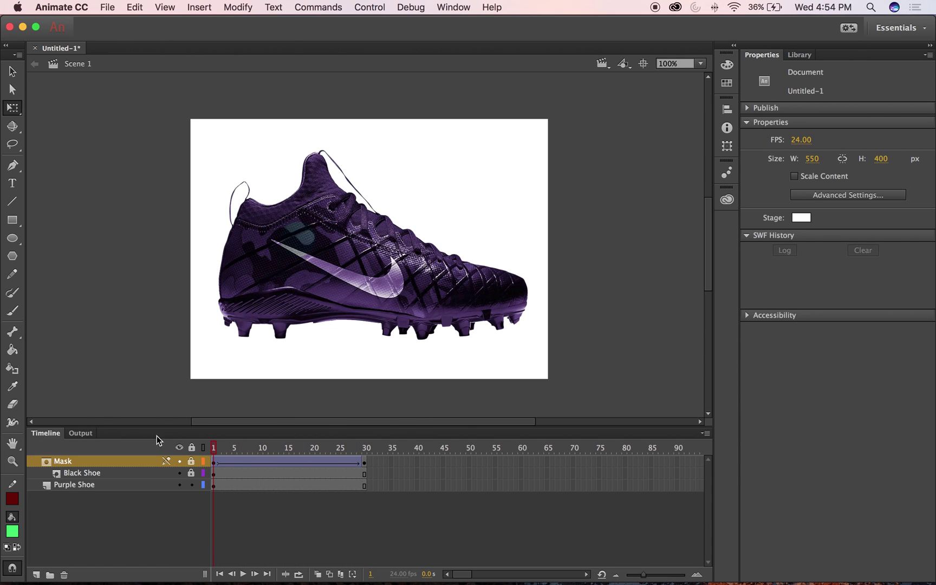
left_click_drag(214, 454, 19, 404)
Step: Add a new layer directly above Purple Shoe, name it Mask 2, and select its first frame
left_click(93, 483)
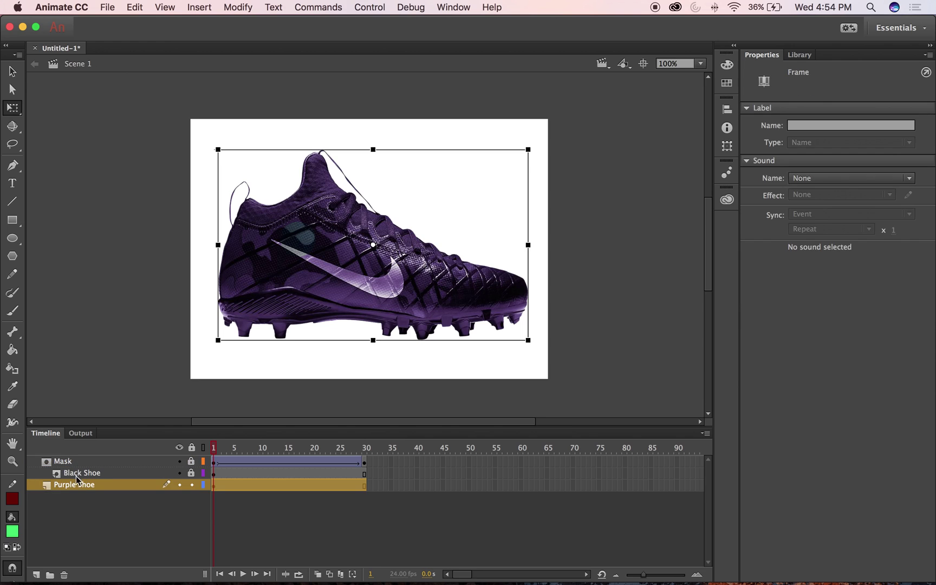
left_click(37, 575)
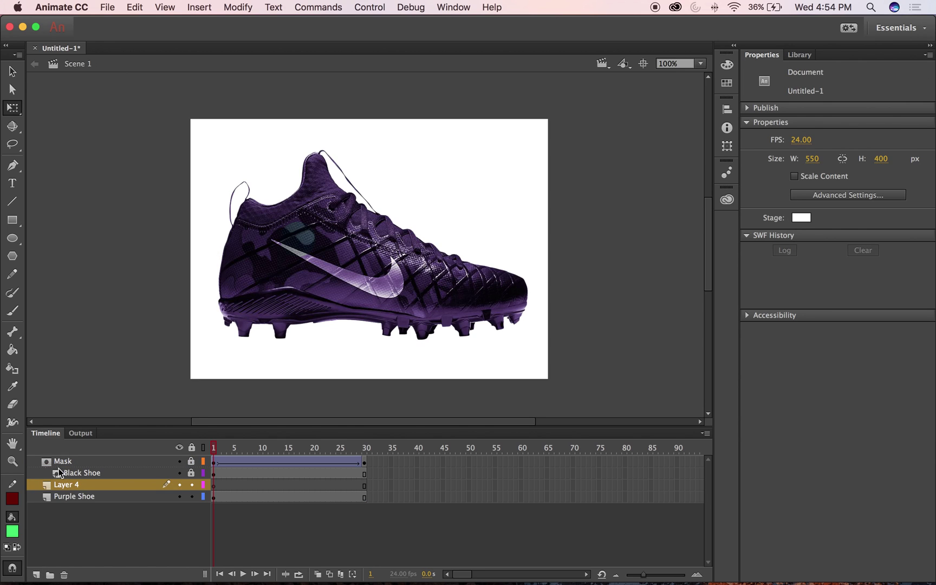
double_click(73, 485)
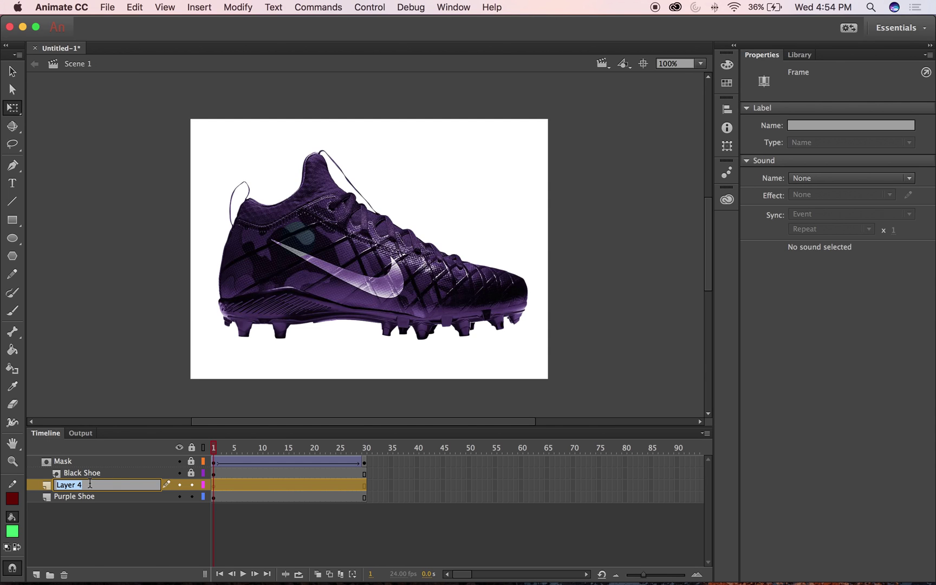
type("Ma")
left_click(214, 484)
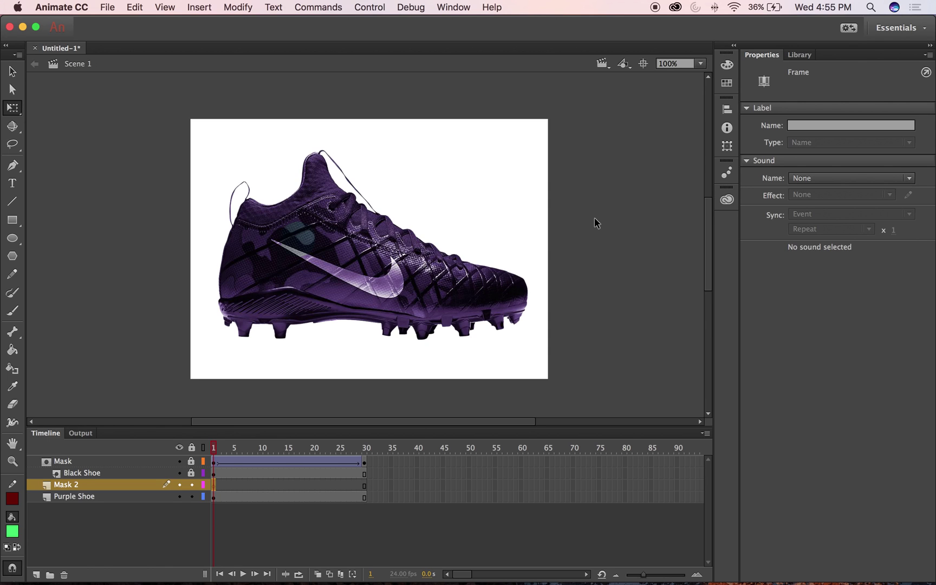
Step: Draw a green pentagon about 75 by 79 px above the shoe's toe on Mask 2 and convert its fill to a movie clip symbol
left_click(13, 255)
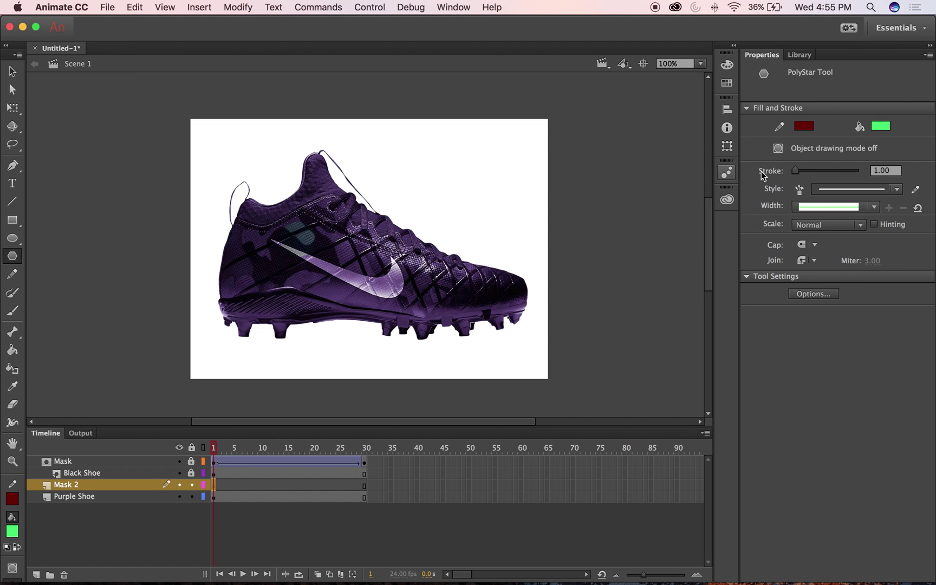
left_click_drag(446, 207, 468, 221)
left_click(8, 77)
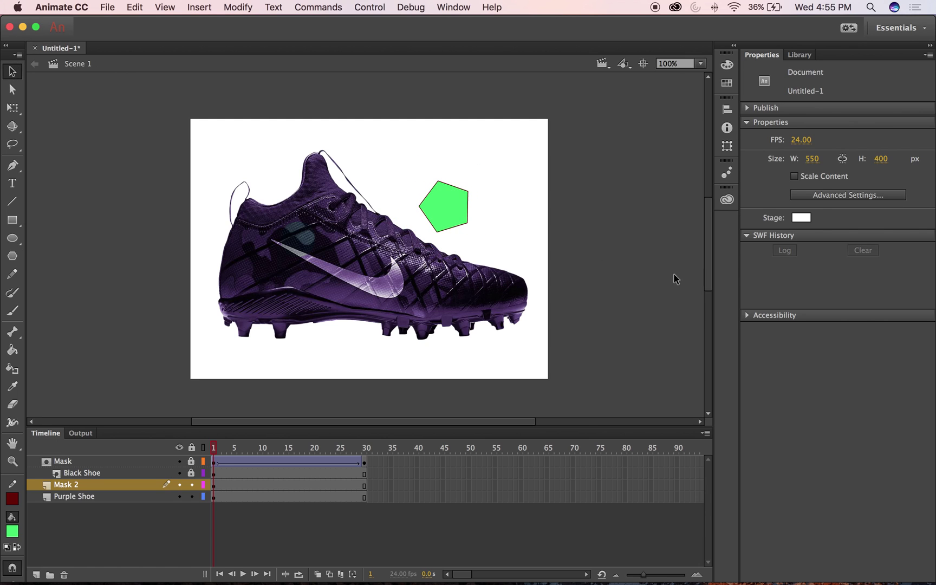
left_click(459, 204)
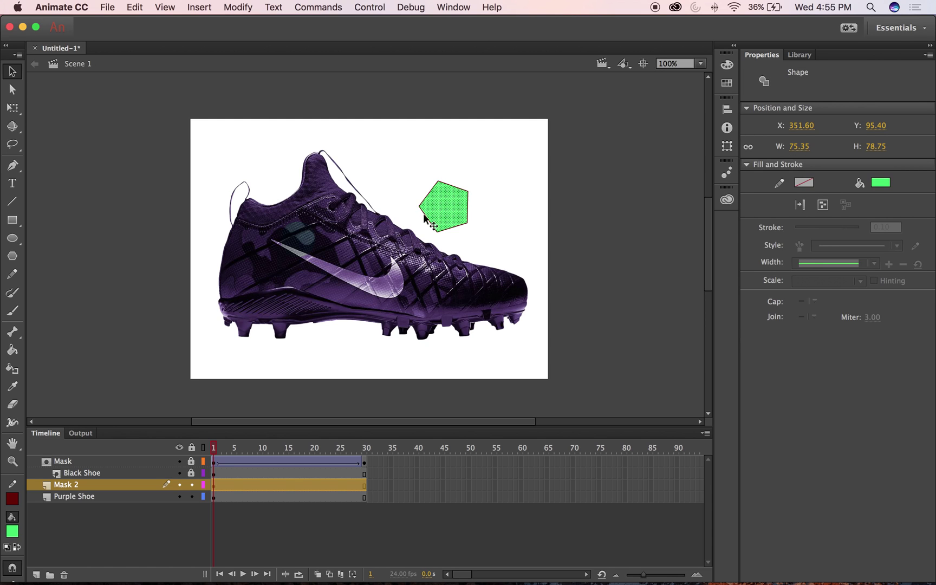
right_click(445, 209)
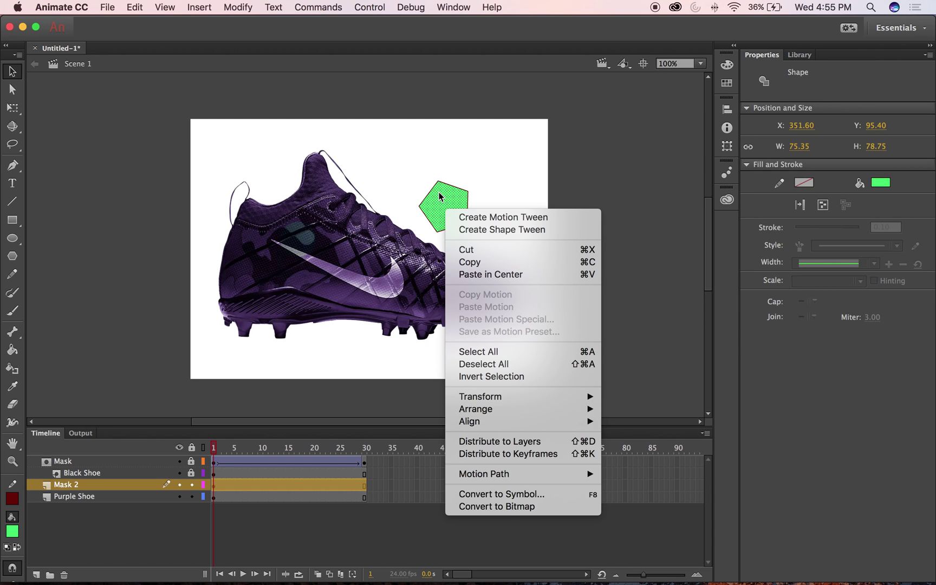
left_click(528, 495)
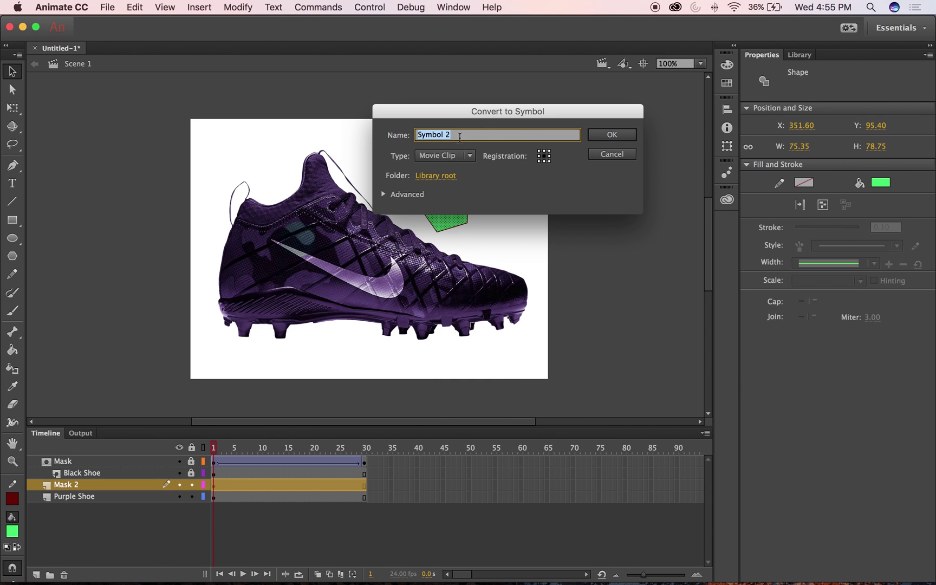
left_click(622, 135)
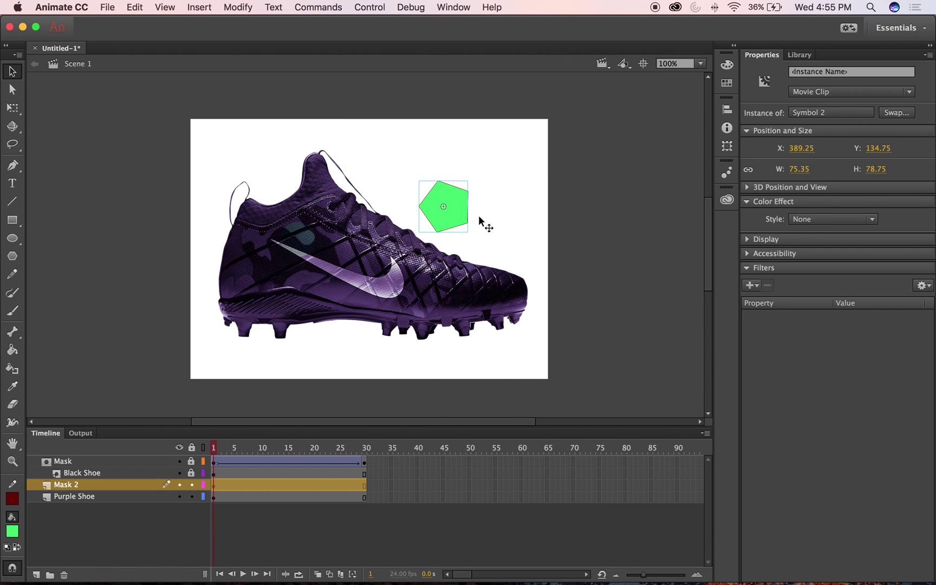
Step: Try to move the pentagon symbol onto the shoe's toe and remove its leftover outline, and undo both changes
left_click_drag(455, 201, 522, 307)
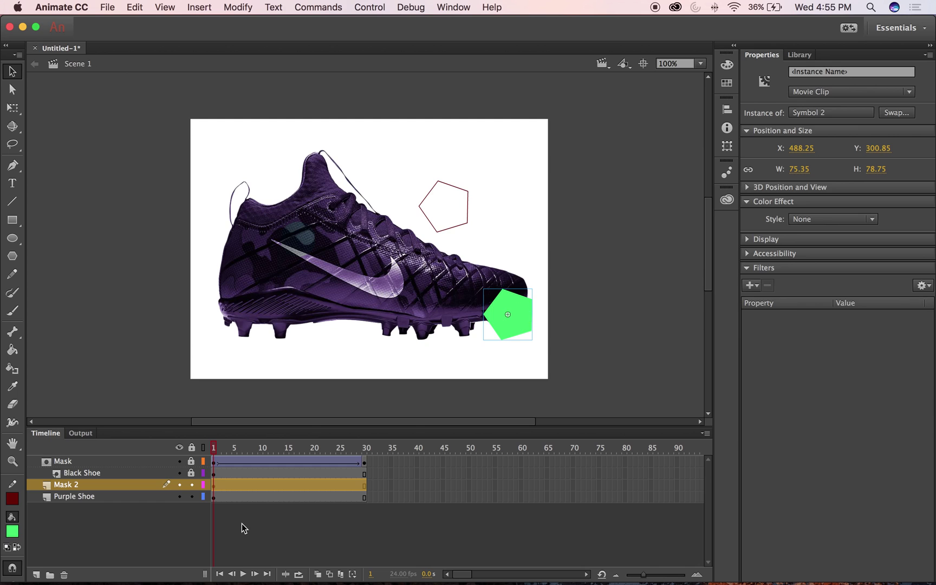
left_click(215, 487)
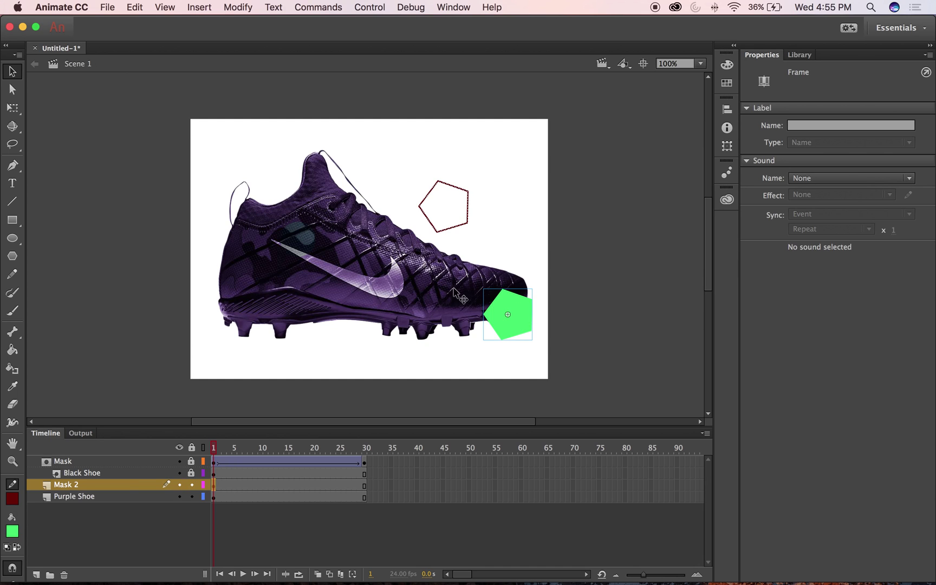
left_click(469, 199)
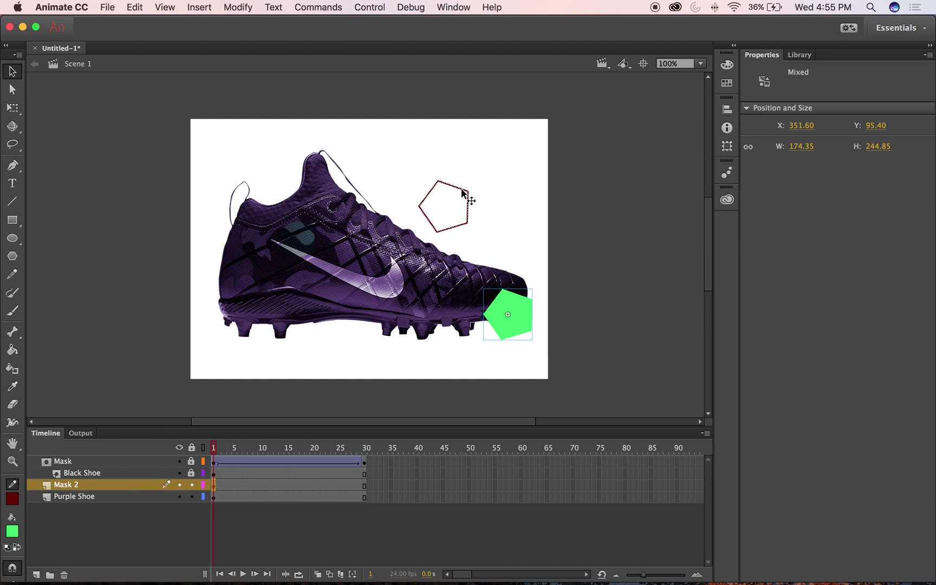
key("Delete")
key("super+z")
key("super+z")
left_click(480, 190)
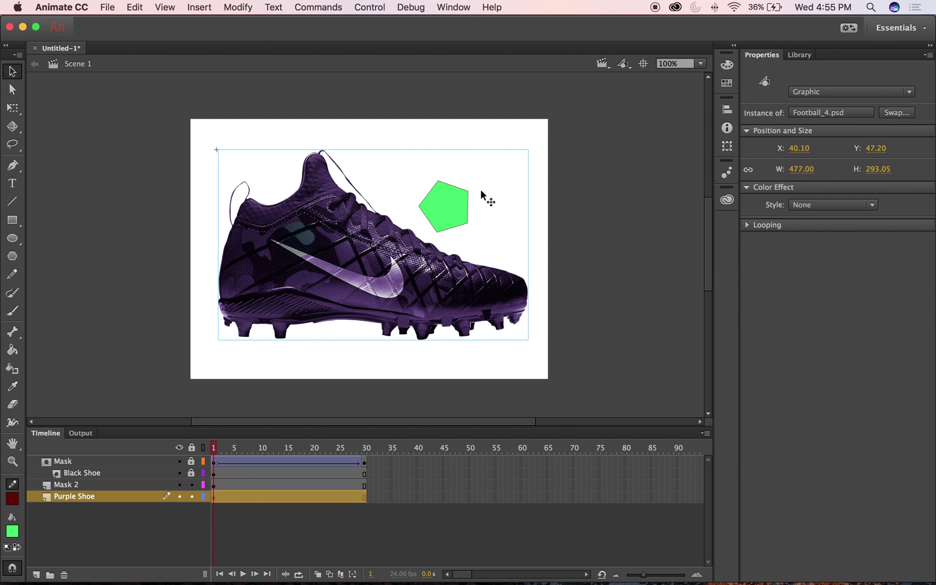
Step: Undo another move of the pentagon onto the toe, and delete the symbol together with its outline from Mask 2
left_click_drag(462, 196, 524, 280)
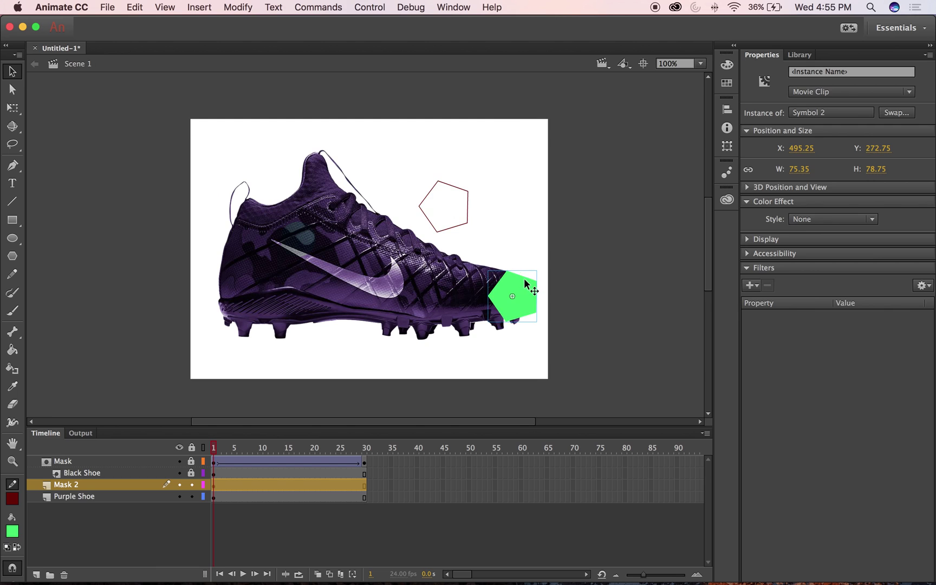
key("super+z")
left_click(486, 198)
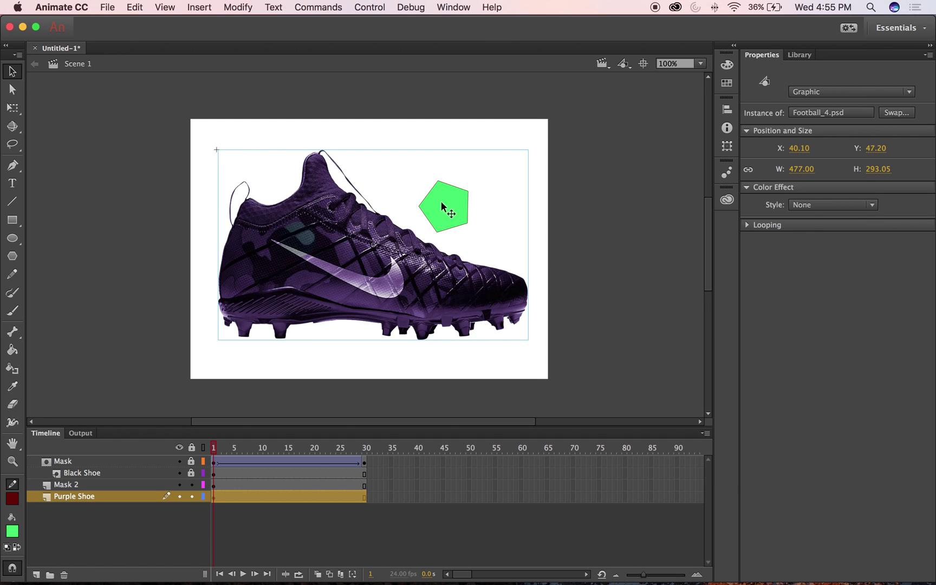
left_click(212, 486)
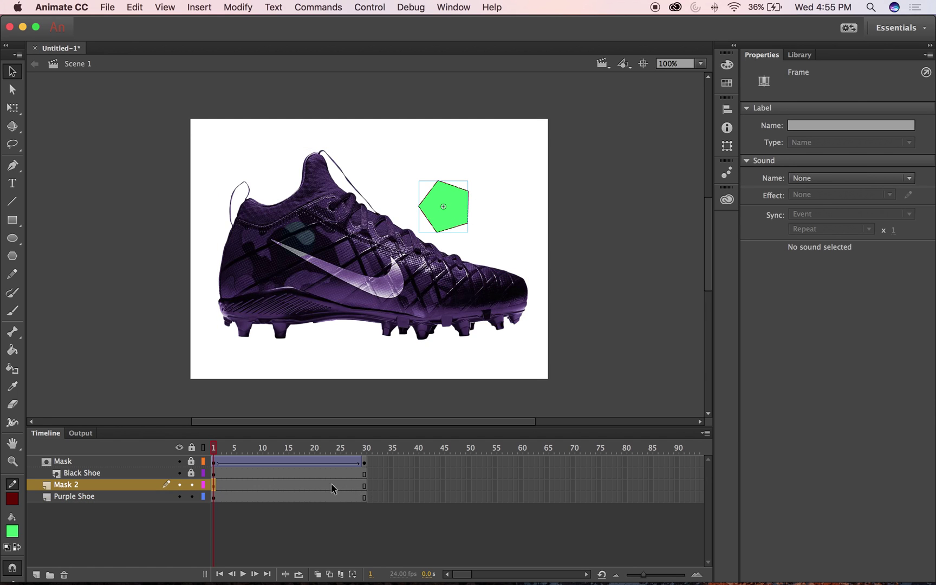
key("Delete")
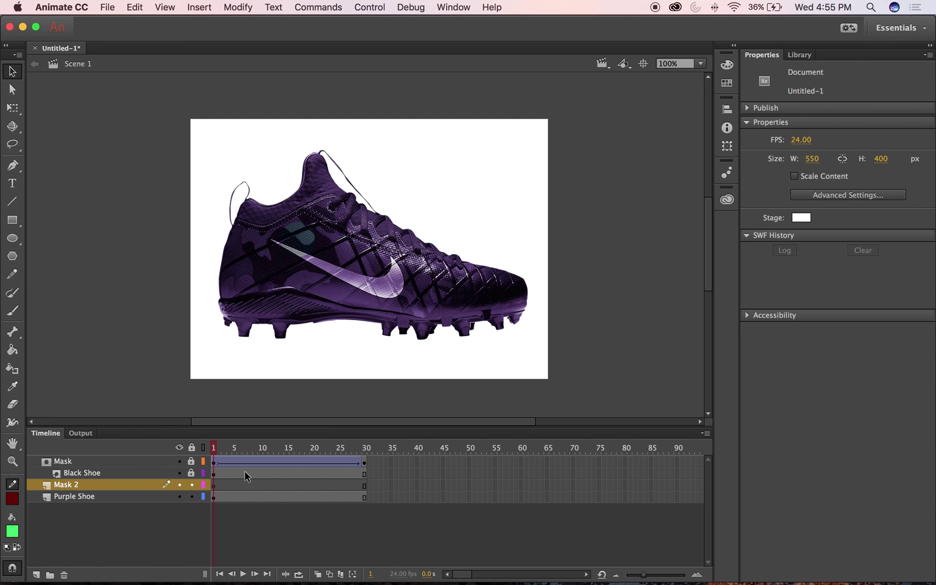
Step: In frame 1 of Mask 2, draw a smaller green pentagon about 46 by 46 px on the upper toe of the shoe
left_click(214, 485)
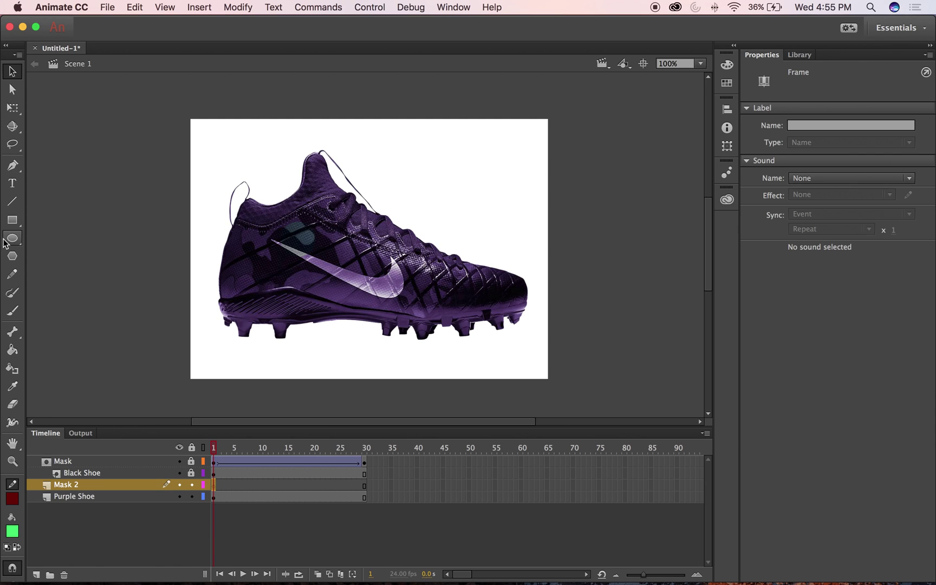
left_click(12, 256)
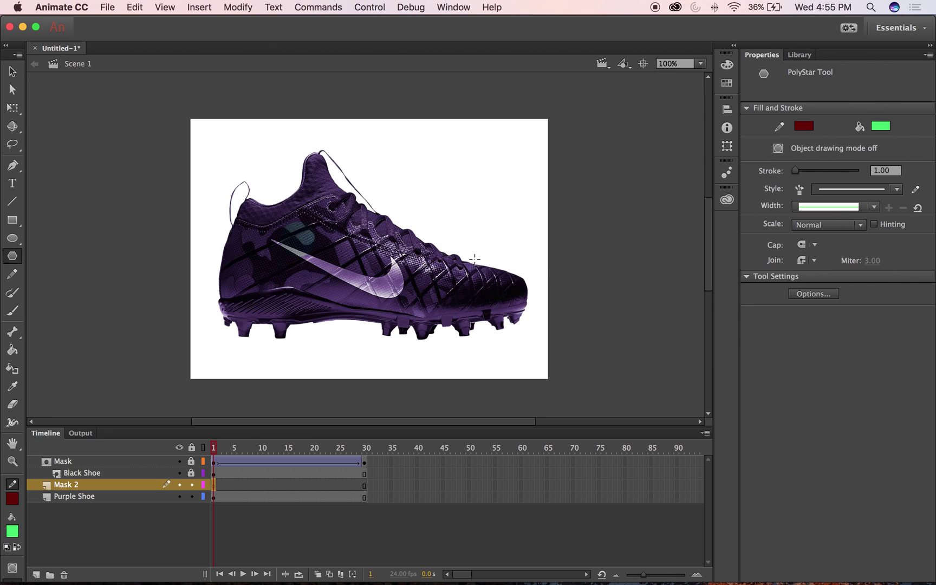
left_click_drag(480, 281, 496, 288)
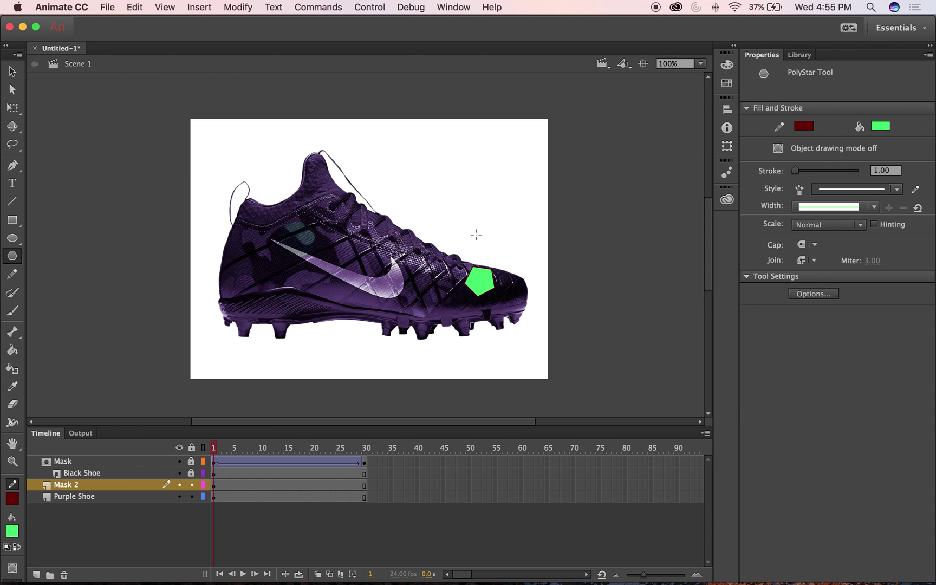
Step: Select the small pentagon's fill and outline together and convert them to a movie clip symbol
left_click(12, 71)
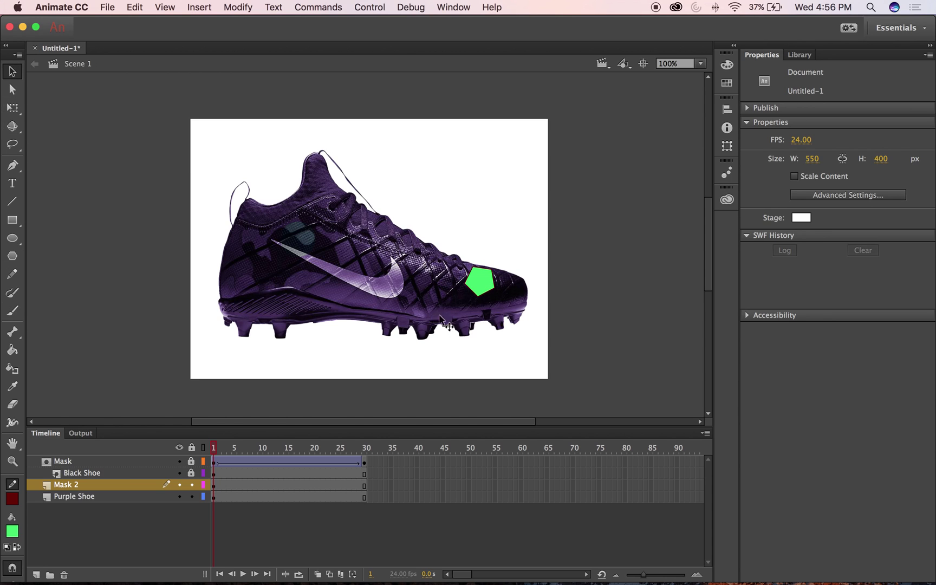
left_click(481, 277)
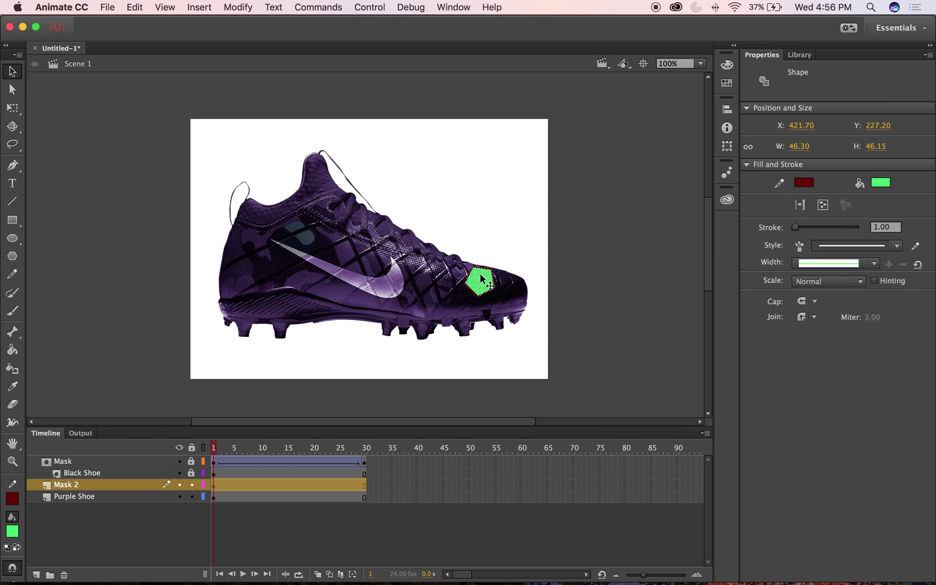
left_click(483, 271)
left_click(483, 276)
right_click(480, 275)
left_click(551, 558)
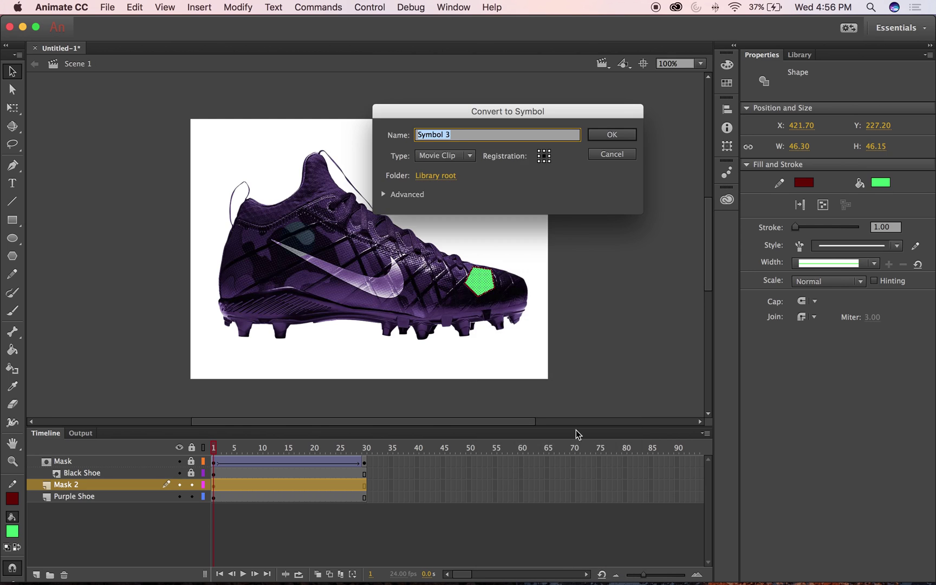
left_click(626, 133)
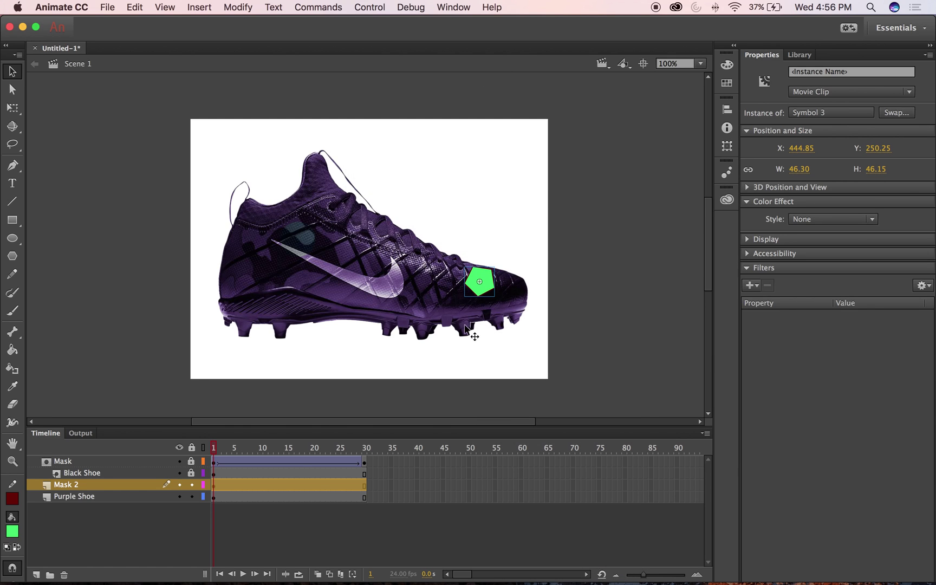
Step: Insert a keyframe at frame 30 of Mask 2 and move the pentagon below the swoosh to about X 253, Y 285
left_click(365, 484)
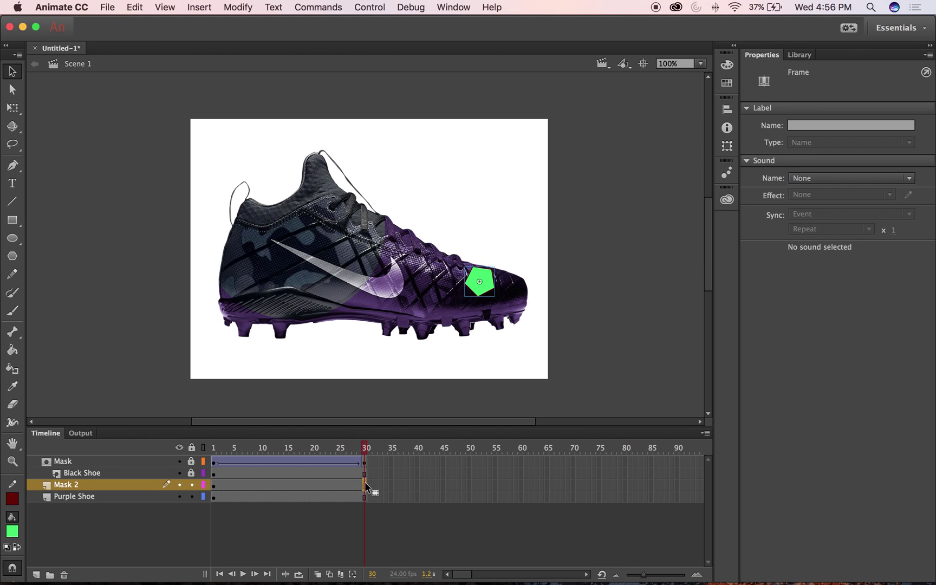
right_click(365, 482)
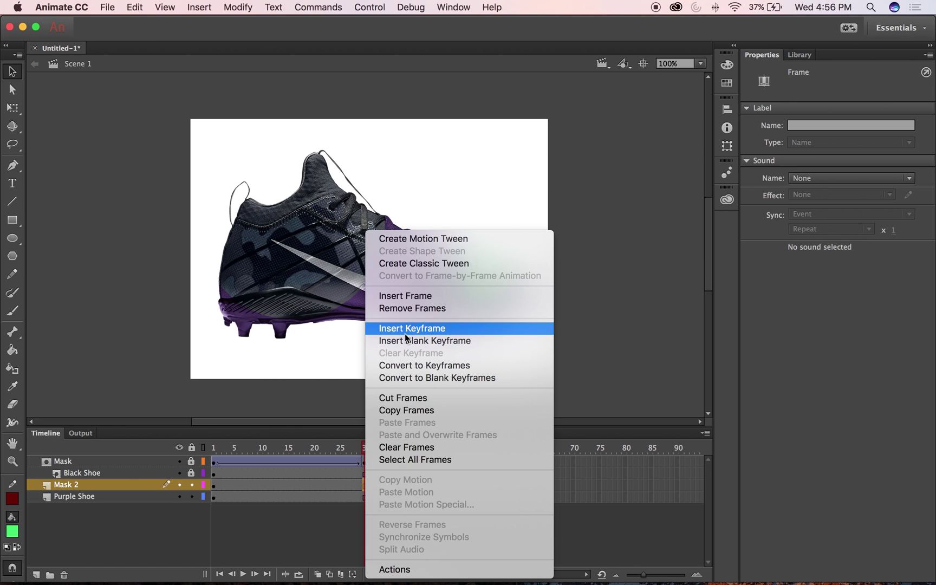
left_click(405, 329)
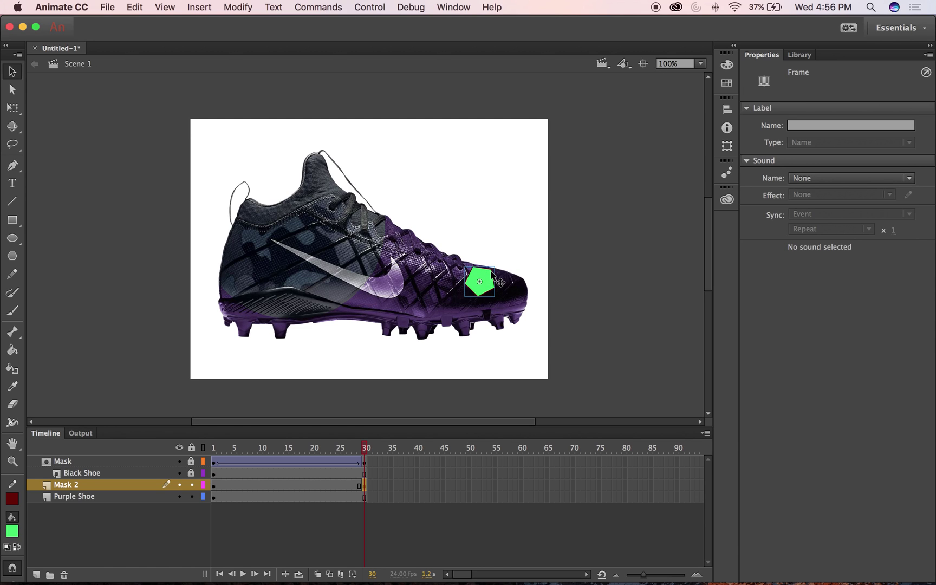
left_click_drag(481, 280, 363, 298)
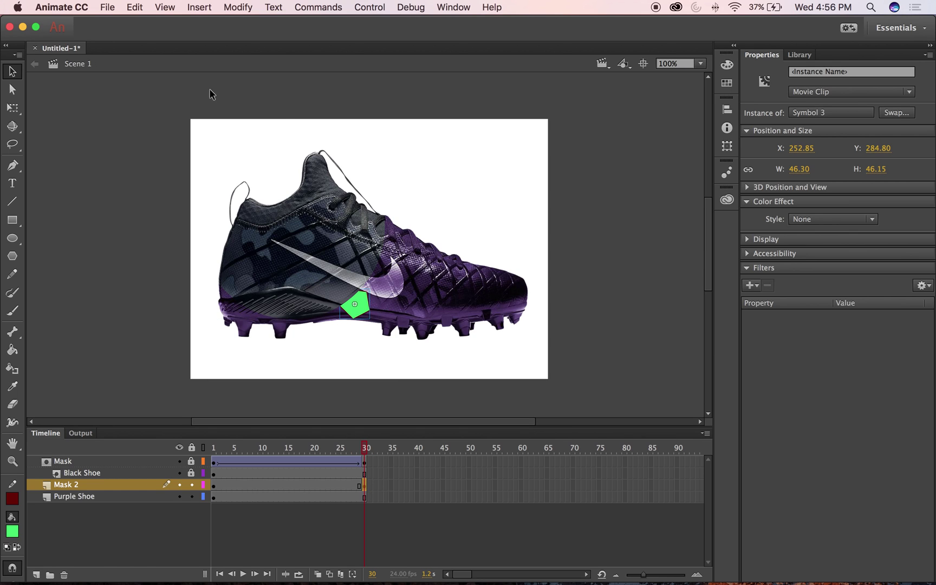
Step: Using Free Transform, enlarge the frame 30 pentagon to about 215 by 214 px and rotate it clockwise
left_click(172, 6)
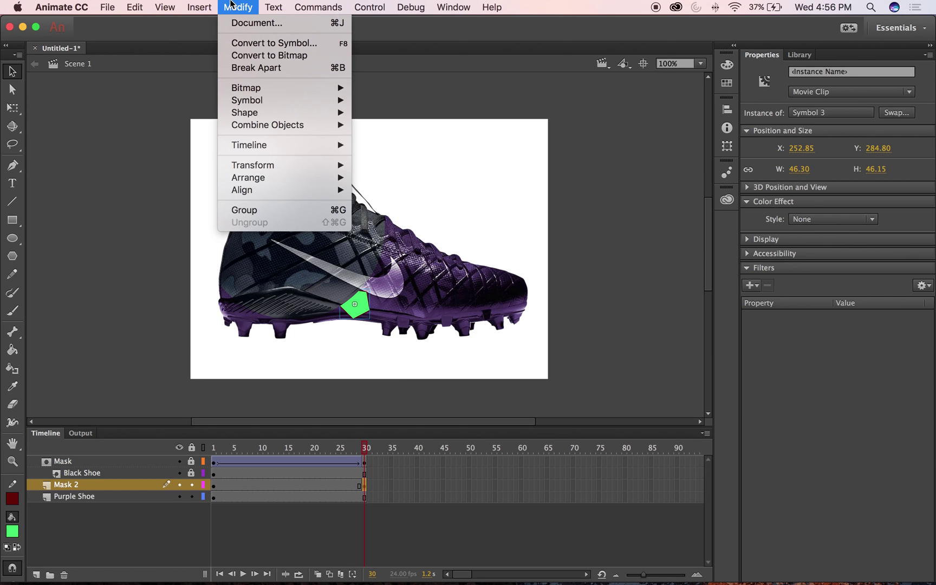
mouse_move(233, 7)
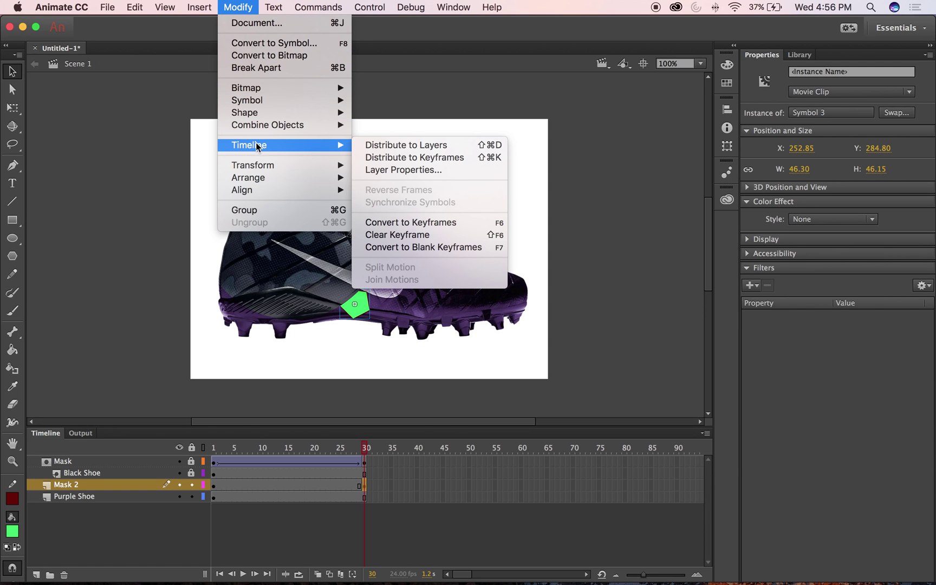
mouse_move(310, 168)
left_click(379, 165)
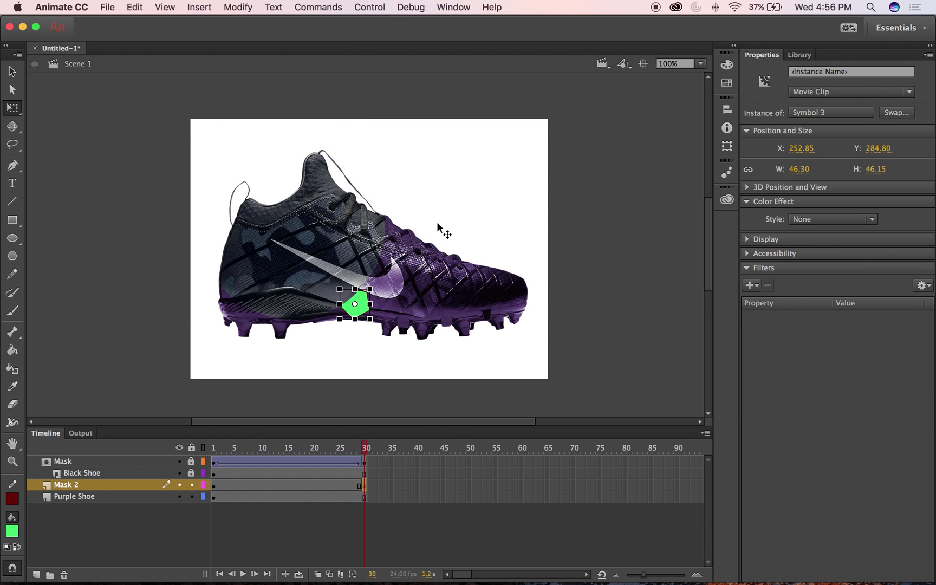
left_click_drag(370, 289, 468, 234)
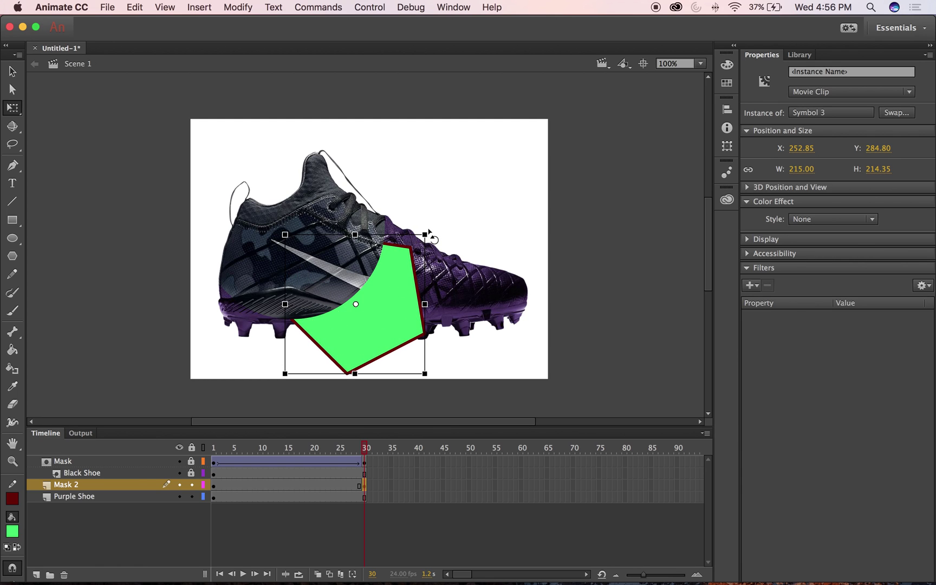
left_click_drag(430, 232, 400, 352)
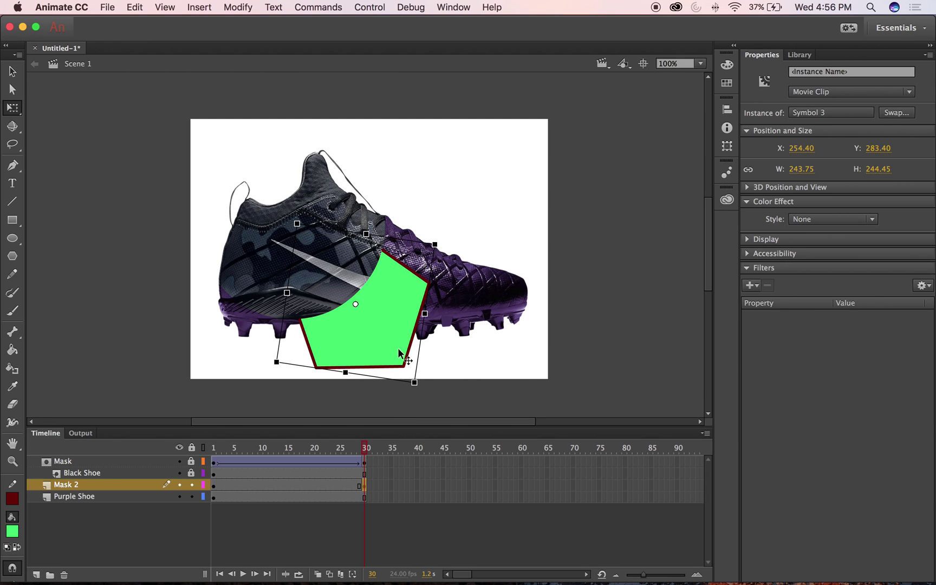
Step: Create a classic tween on Mask 2 between the pentagon keyframes at frames 1 and 30
left_click(297, 484)
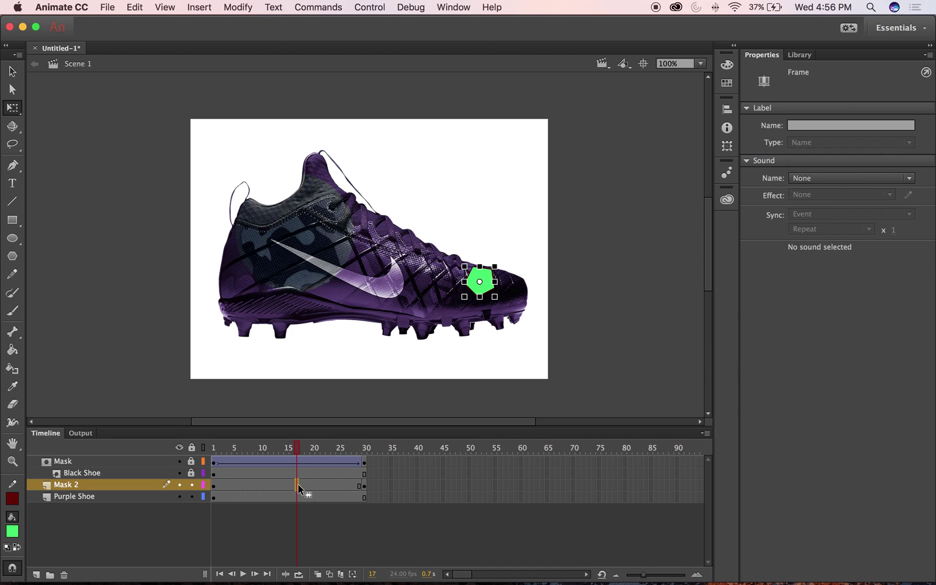
left_click_drag(310, 447, 351, 448)
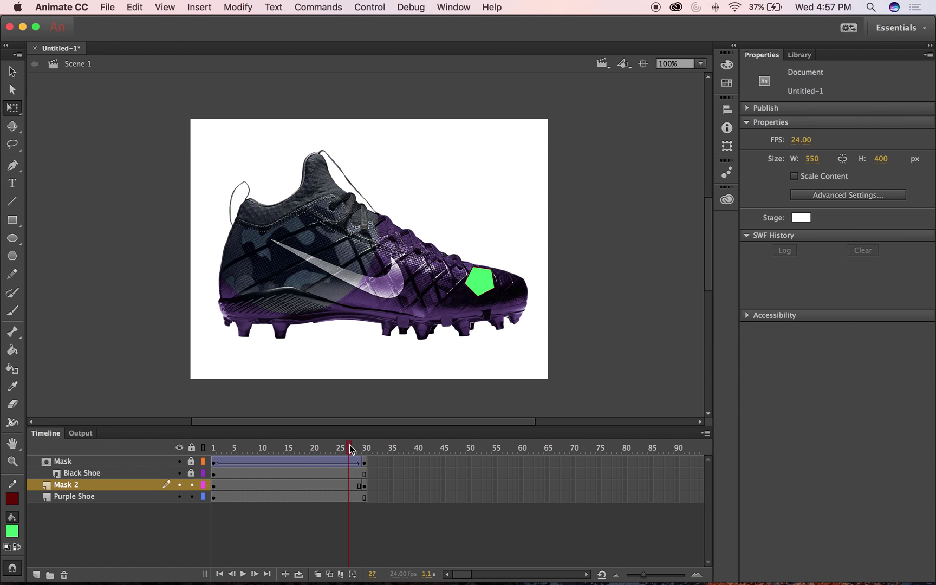
left_click(322, 485)
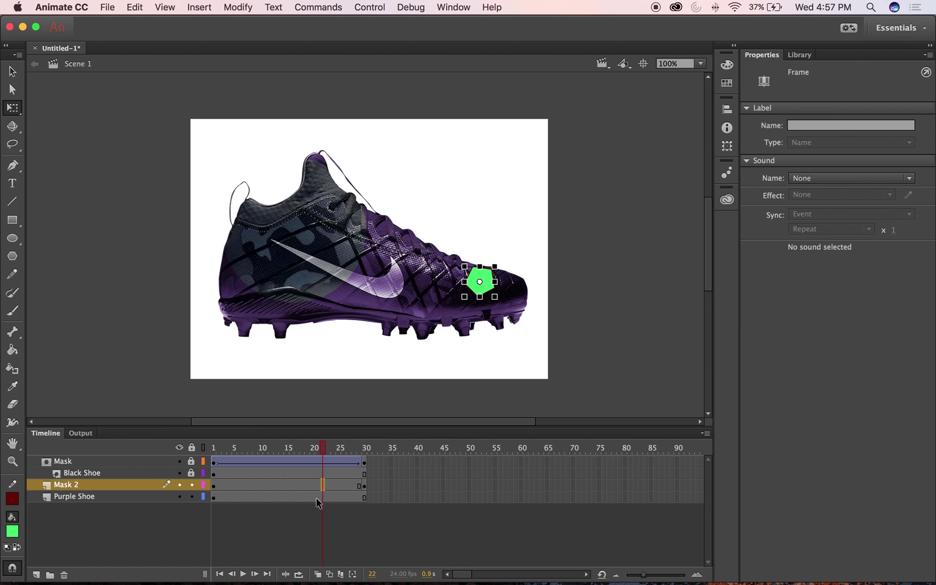
right_click(323, 485)
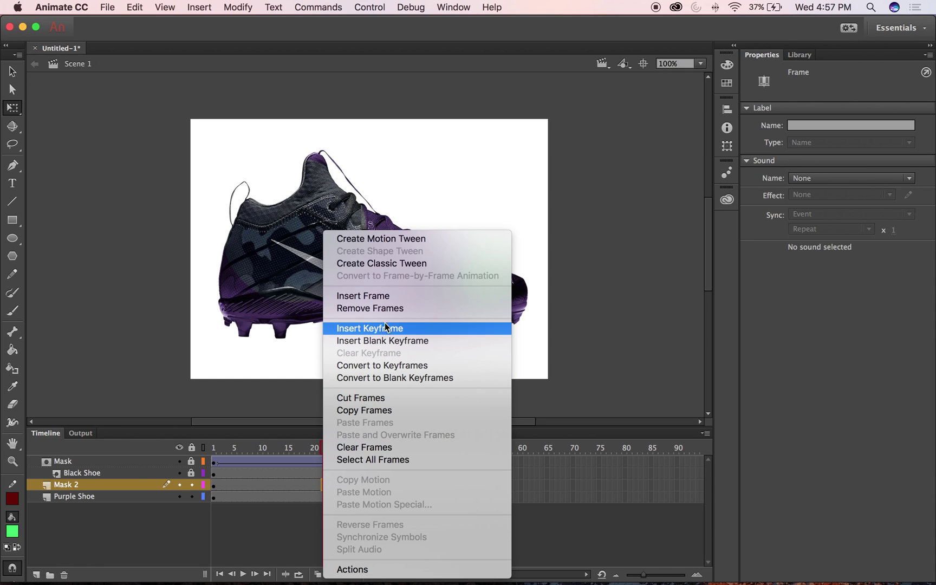
left_click(385, 263)
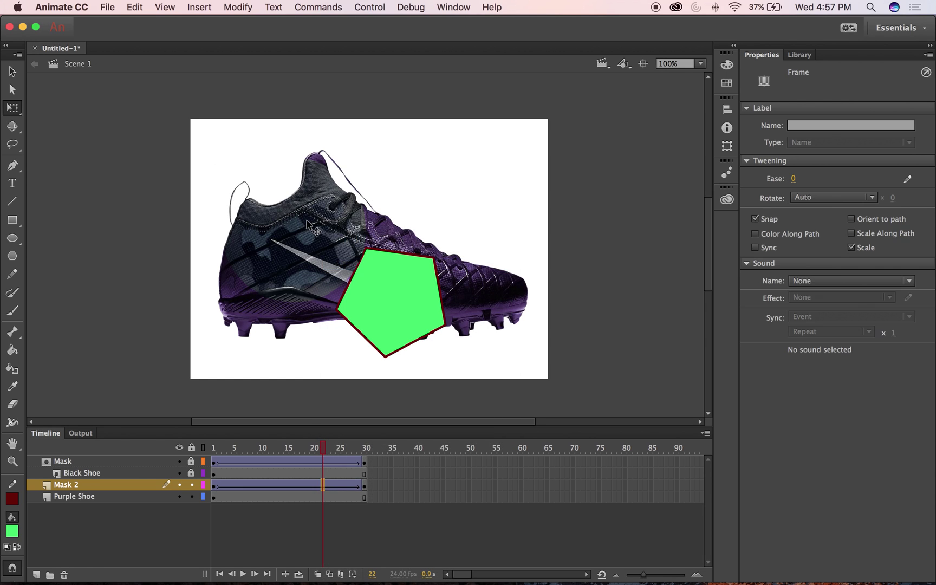
Step: Turn the Mask 2 layer into a mask for the Purple Shoe layer and scrub through the animation to frame 30
key("Return")
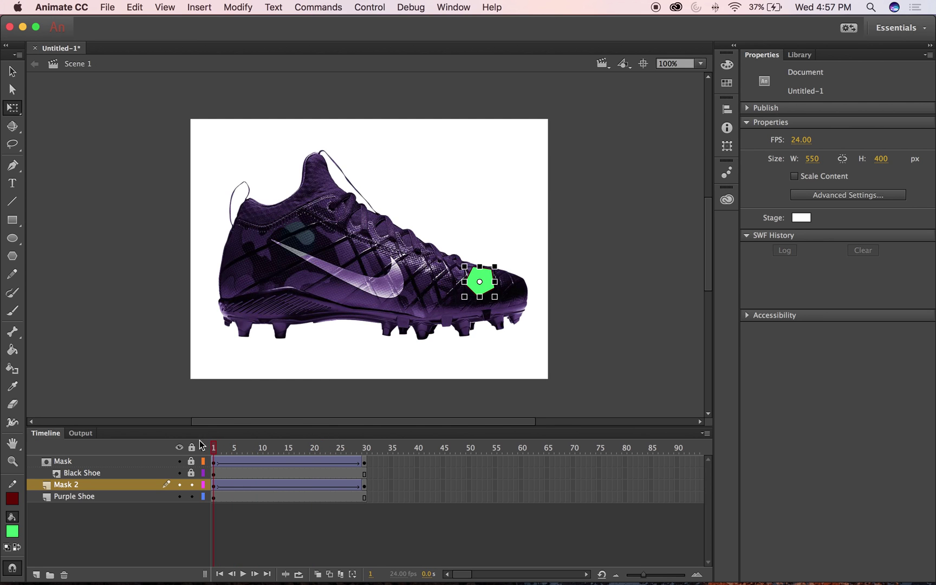
left_click_drag(199, 441, 178, 442)
right_click(89, 483)
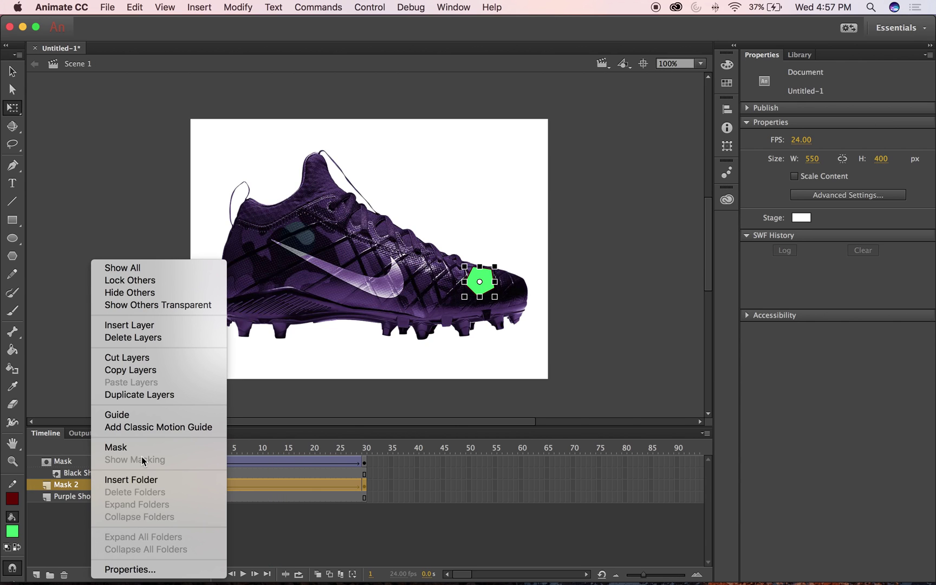
left_click(141, 449)
left_click_drag(214, 448, 449, 424)
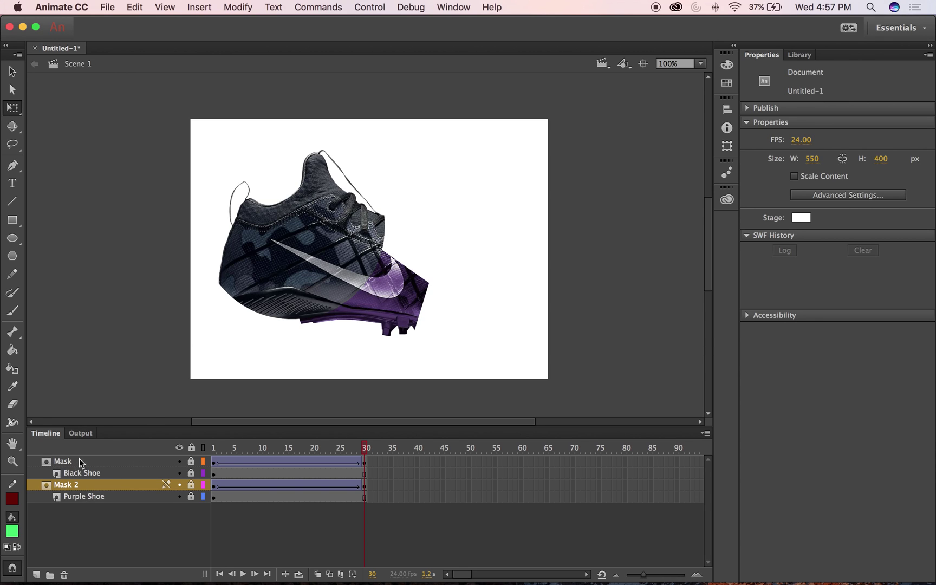
Step: Toggle the visibility of the Mask, Black Shoe and Mask 2 layers to examine each masked shoe separately
left_click(179, 461)
left_click(179, 473)
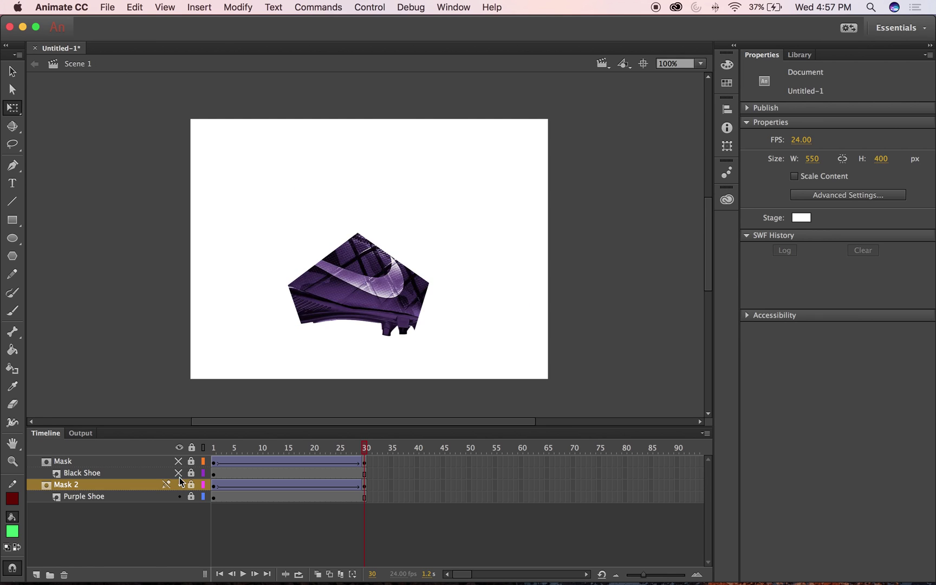
left_click(179, 484)
left_click(179, 472)
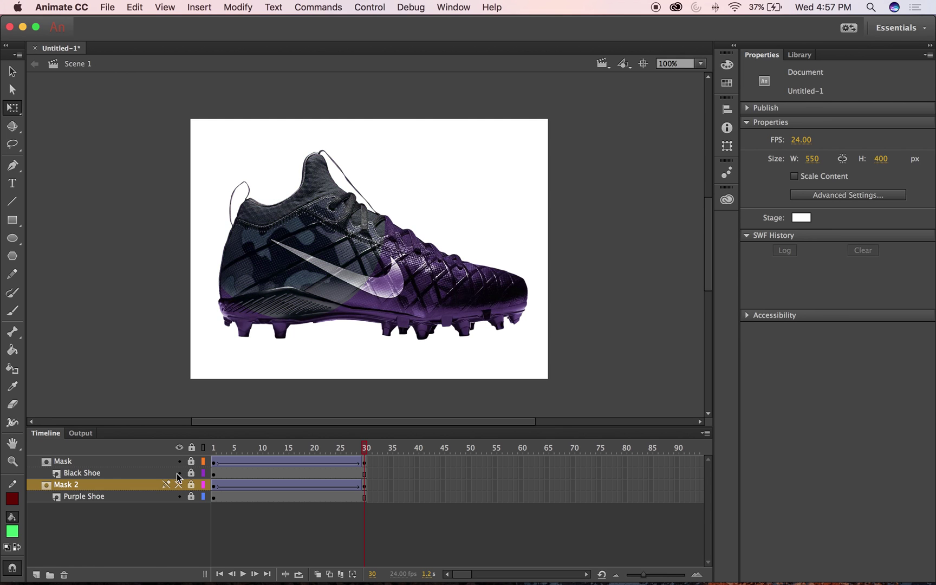
Step: Delete the Mask 2, Mask and Black Shoe layers and add a new layer above Purple Shoe
left_click(65, 574)
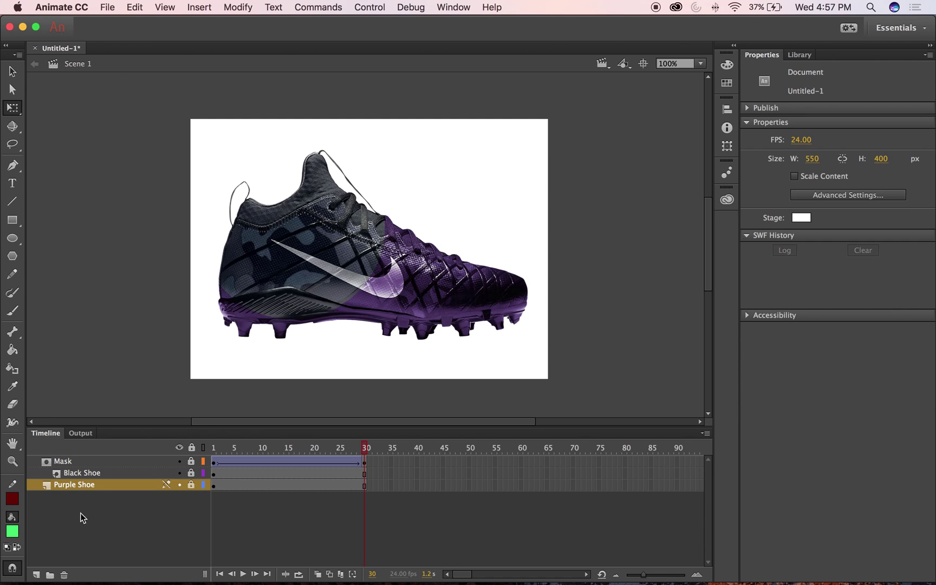
left_click(122, 462)
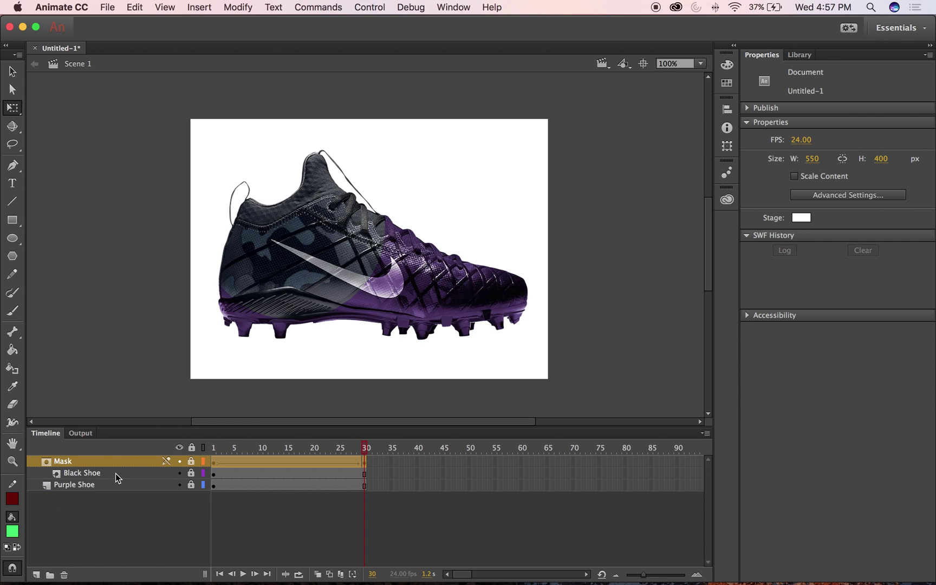
left_click(115, 472, "shift")
left_click(63, 575)
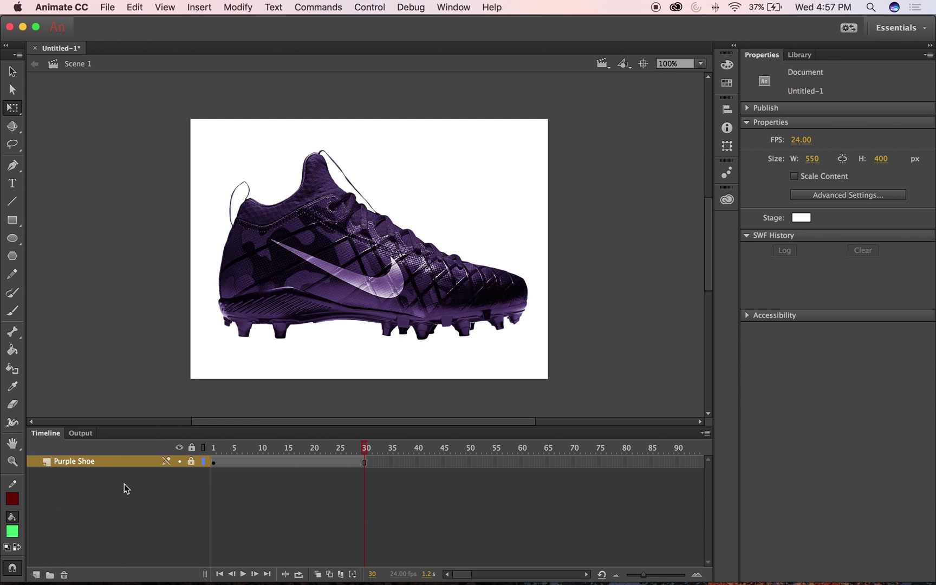
left_click(36, 574)
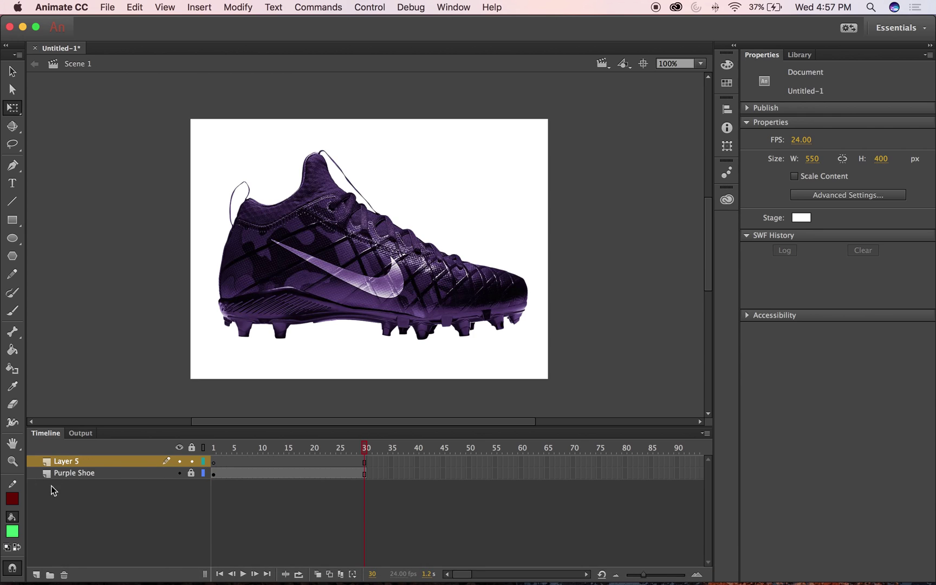
Step: Start importing Football_4.psd from the Football folder into the library
left_click(119, 473)
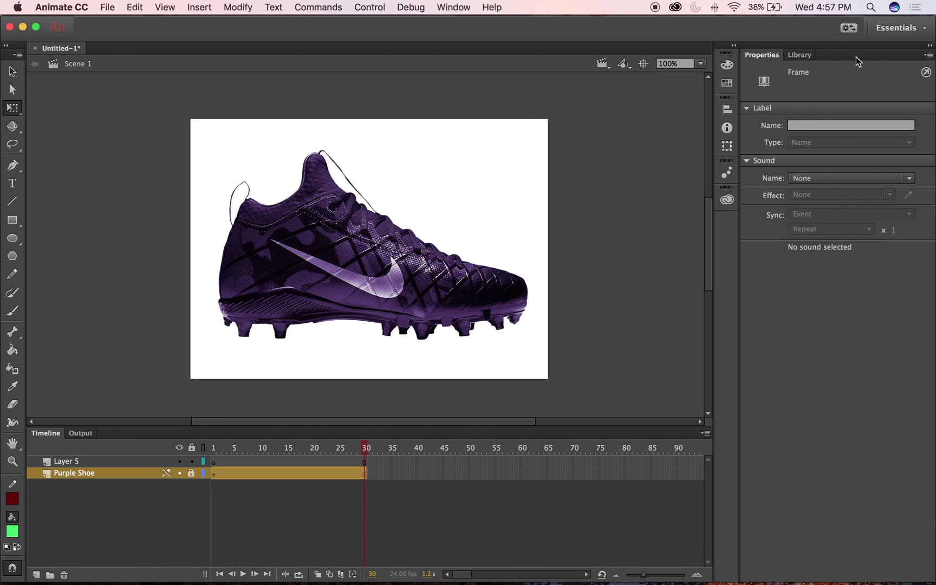
left_click(802, 55)
left_click(836, 372)
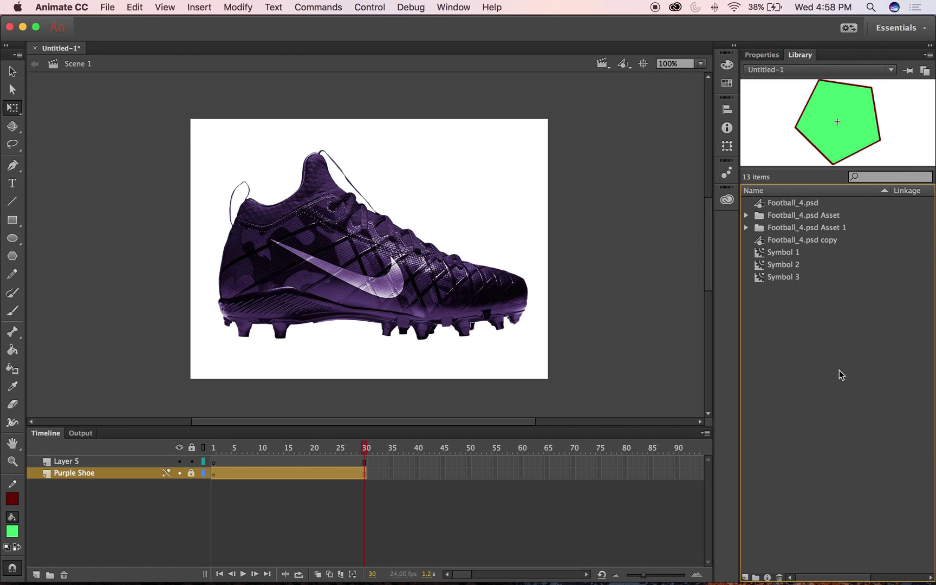
left_click(134, 7)
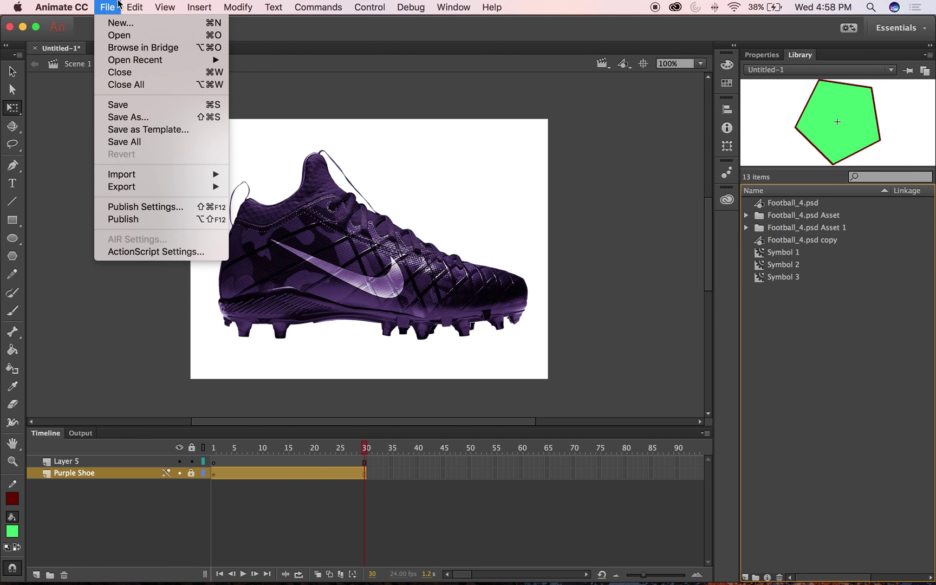
mouse_move(165, 6)
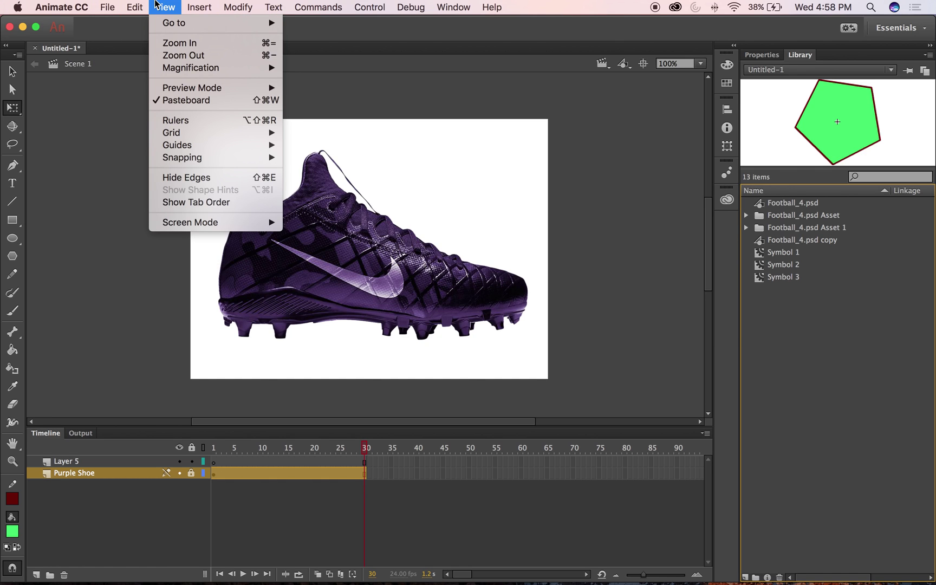
mouse_move(112, 4)
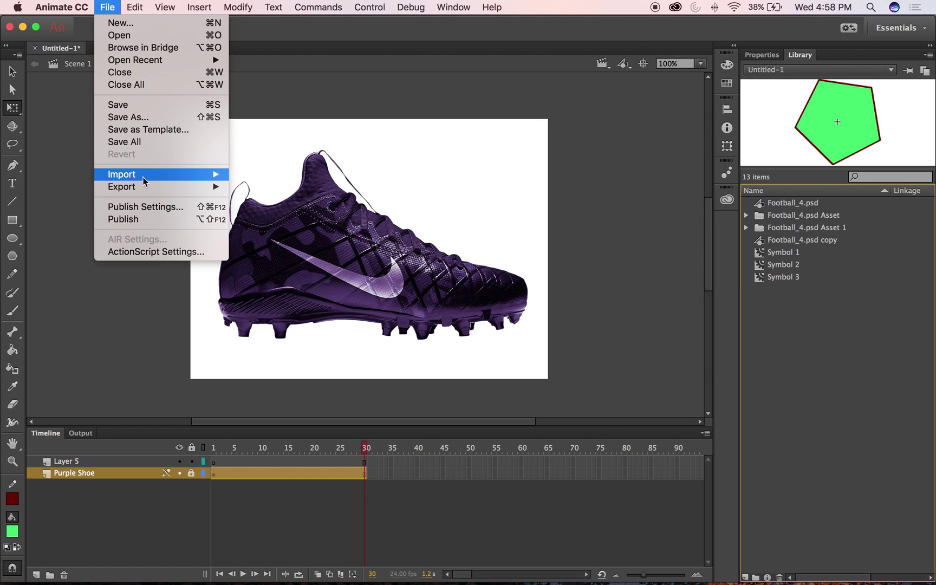
mouse_move(163, 177)
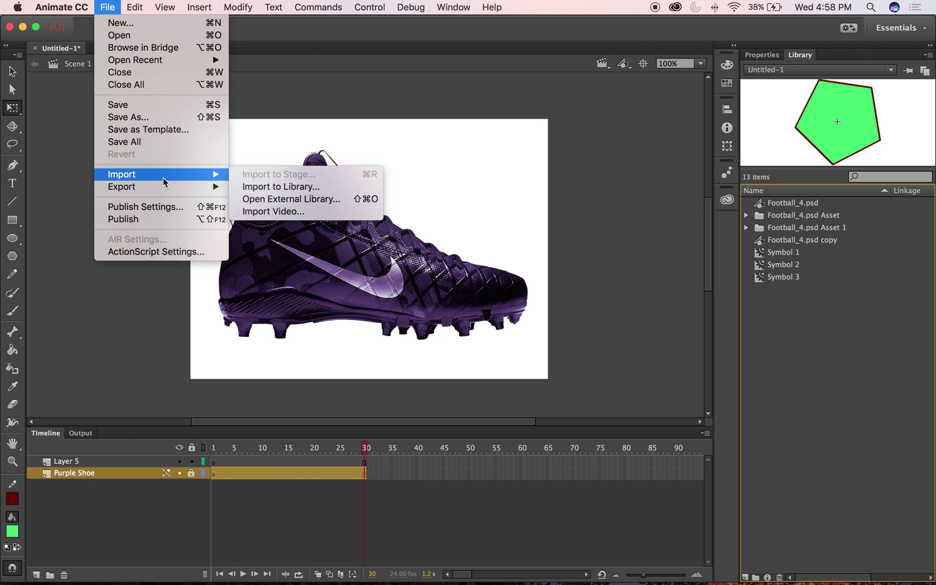
left_click(255, 187)
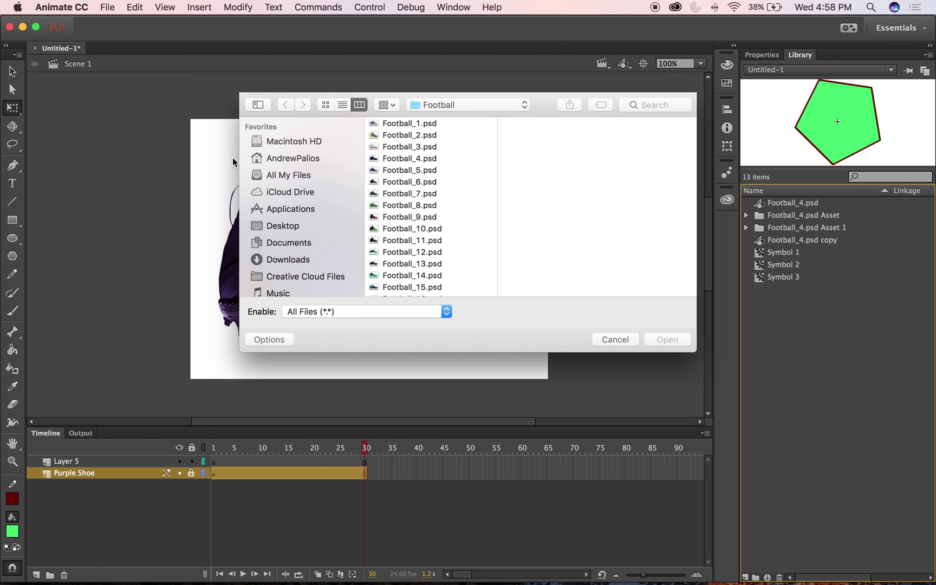
left_click(402, 158)
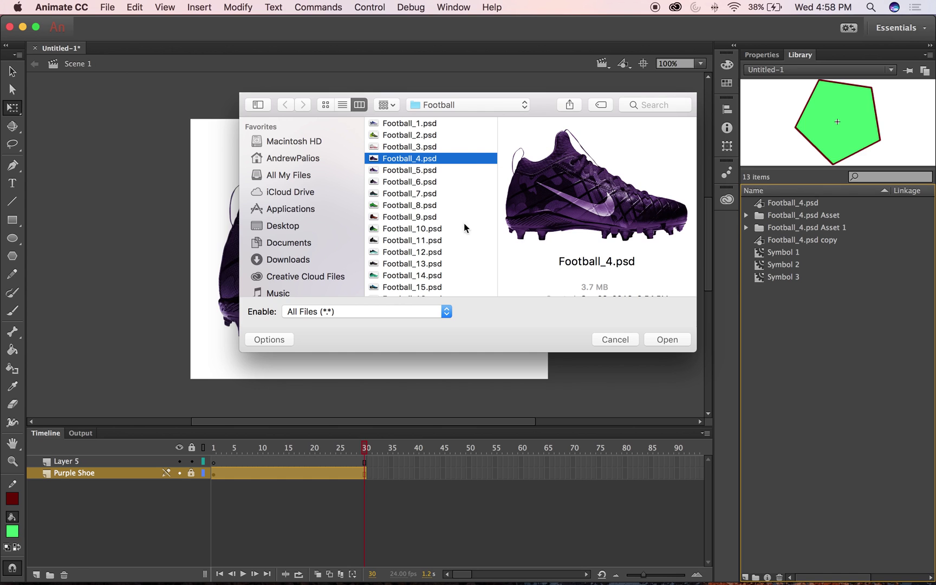
left_click(663, 339)
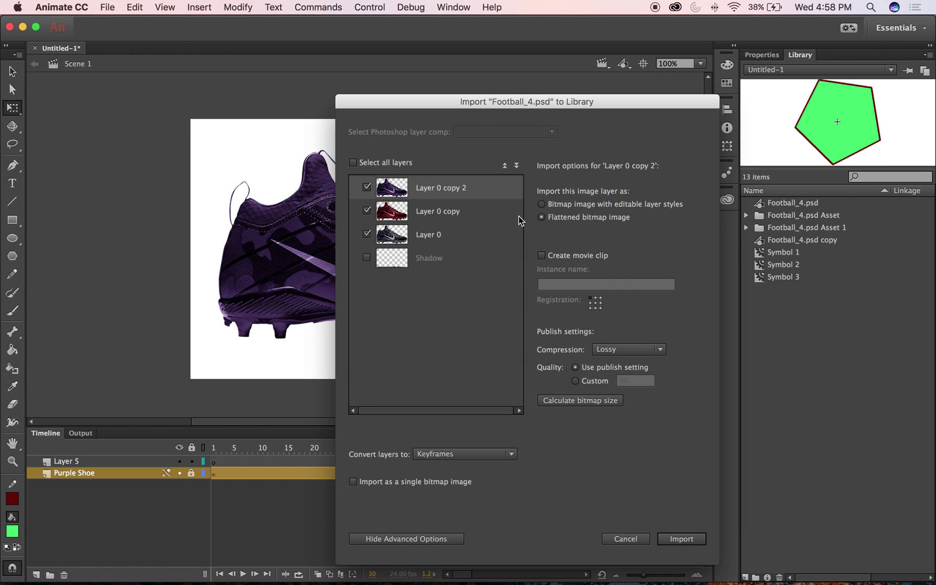
Step: Import only Layer 0 copy, the red shoe, as a movie clip without replacing the existing library items
left_click(366, 187)
left_click(366, 234)
left_click(427, 211)
left_click(559, 255)
left_click(692, 542)
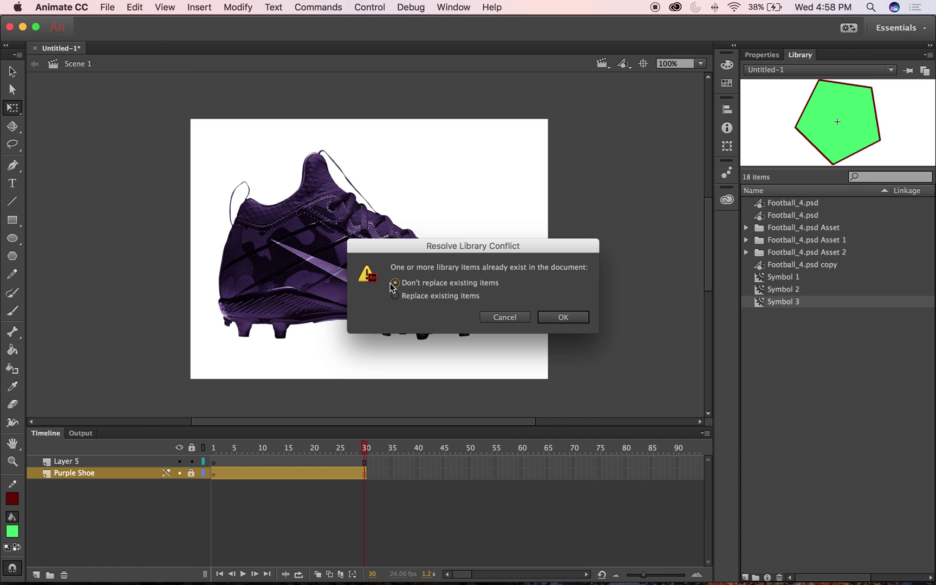
left_click(570, 318)
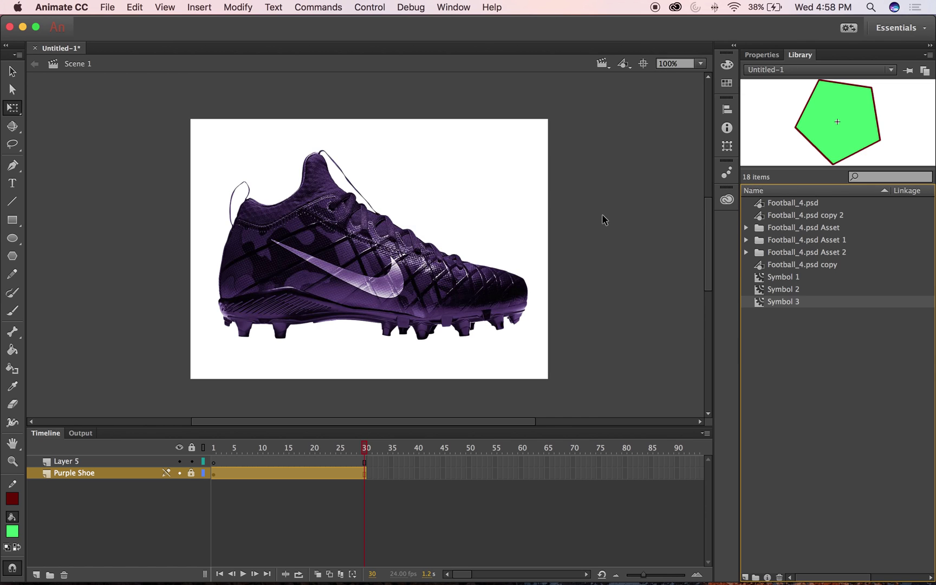
Step: Preview Football_4.psd copy 2 in the library, unlock the Purple Shoe layer and check the purple shoe's width
left_click(817, 215)
left_click(353, 233)
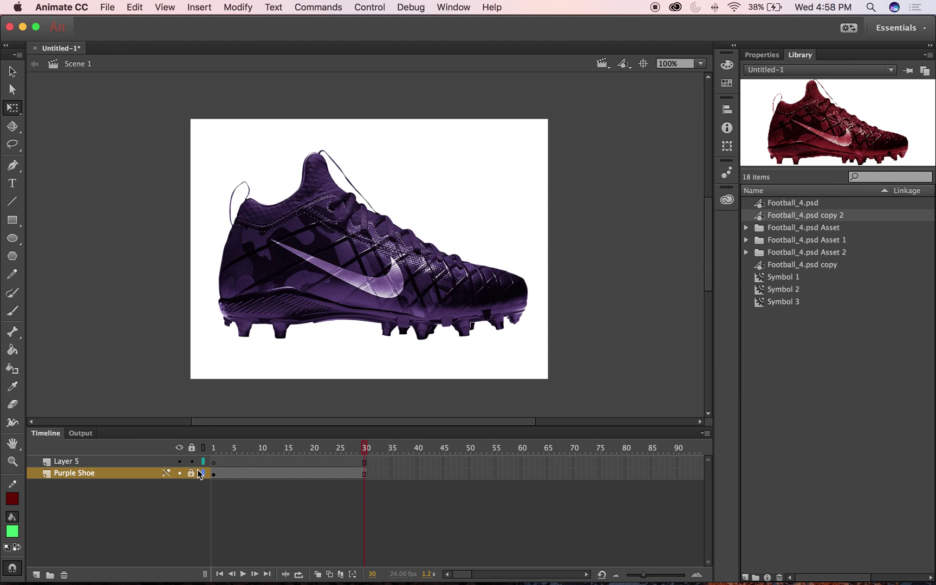
left_click(270, 314)
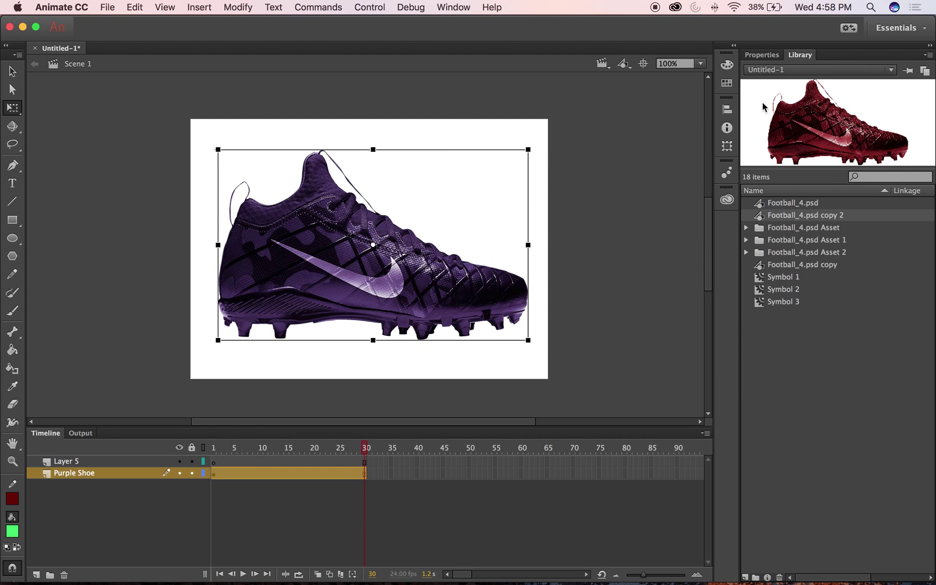
left_click(761, 55)
left_click(817, 168)
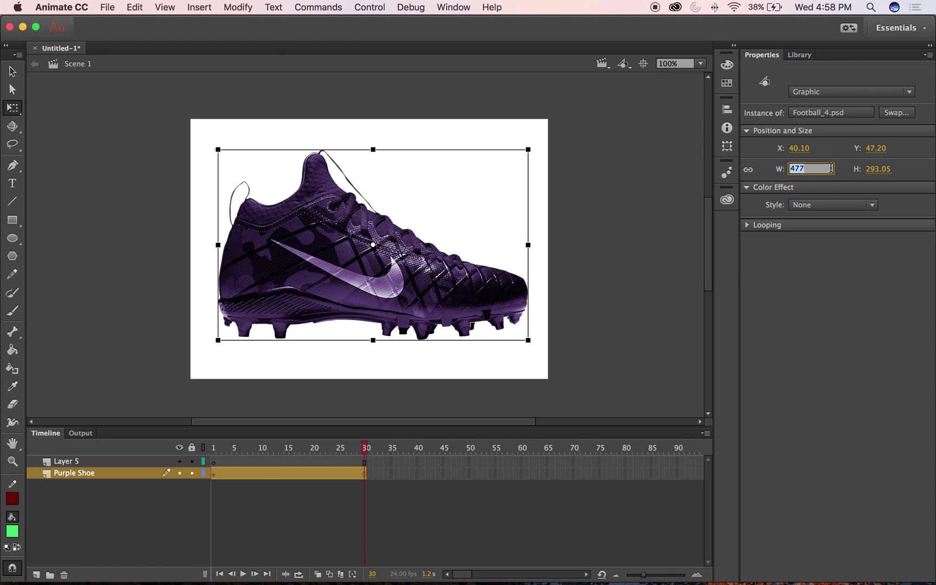
key("Return")
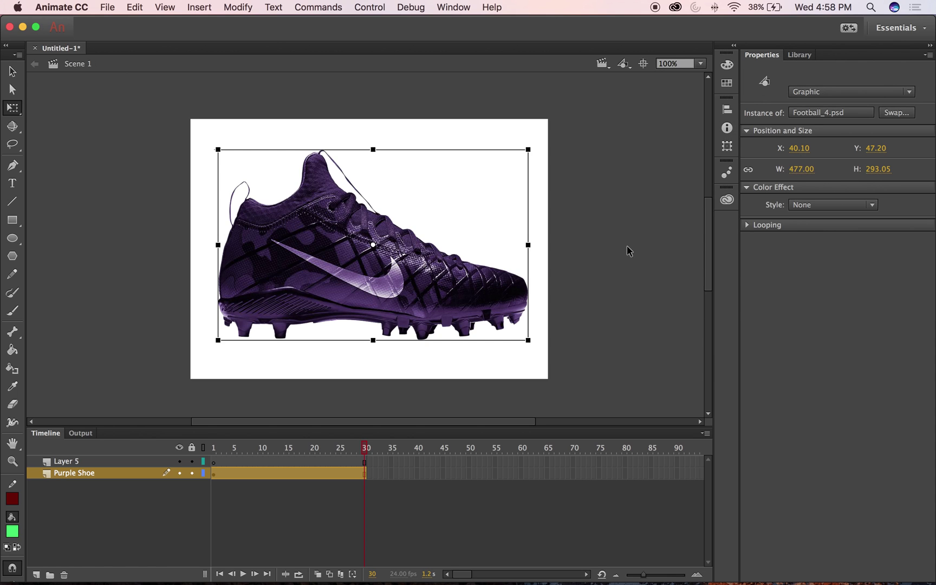
left_click(626, 248)
Step: Place Football_4.psd copy 2 on the stage, set its width to 477 and align it over the purple shoe at X 40.10, Y 47.20
left_click(802, 55)
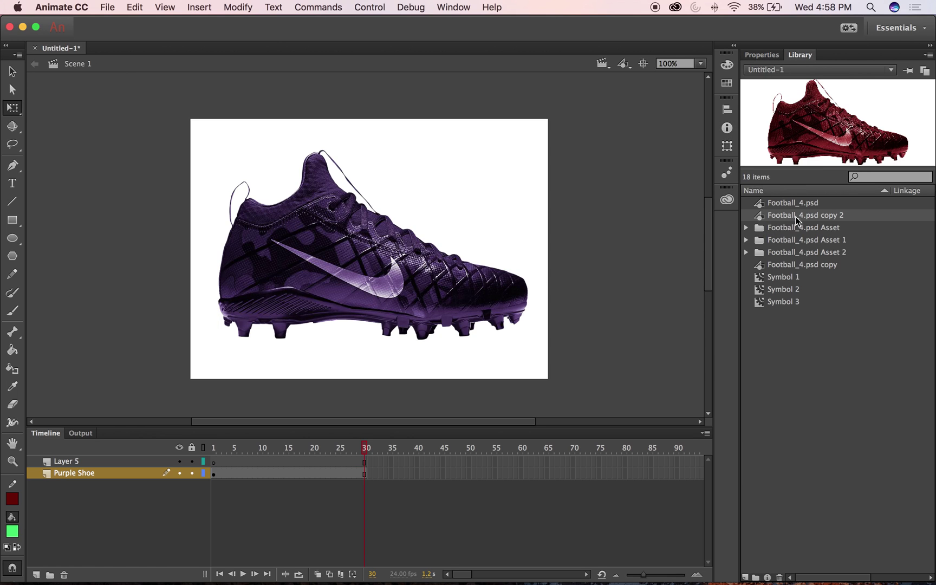
left_click_drag(802, 216, 441, 171)
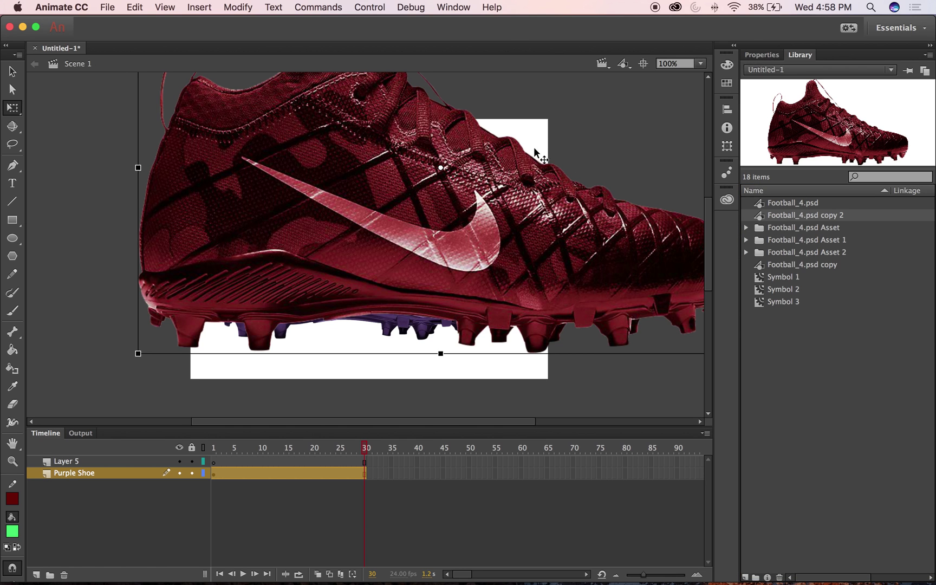
left_click(761, 55)
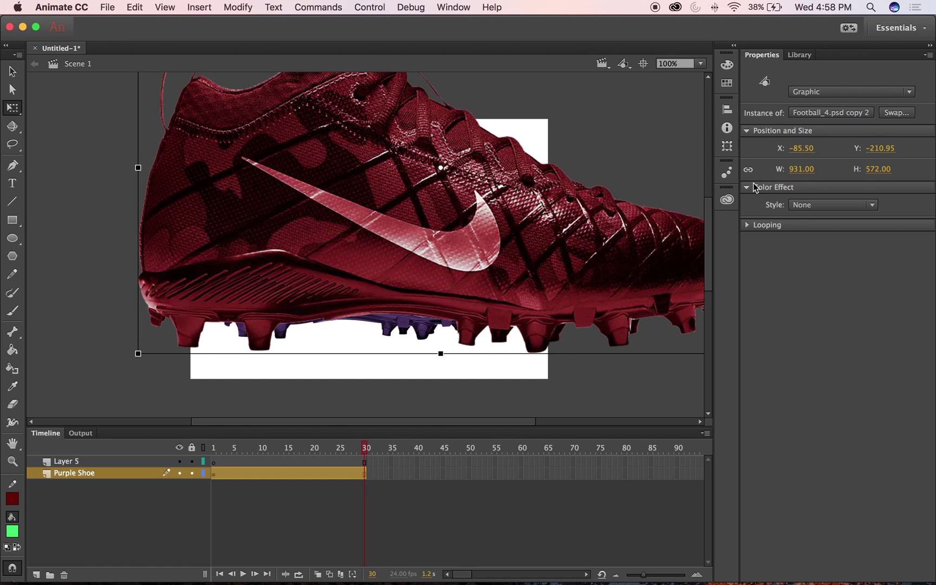
left_click(801, 169)
type("477")
key("Return")
left_click_drag(503, 280, 464, 278)
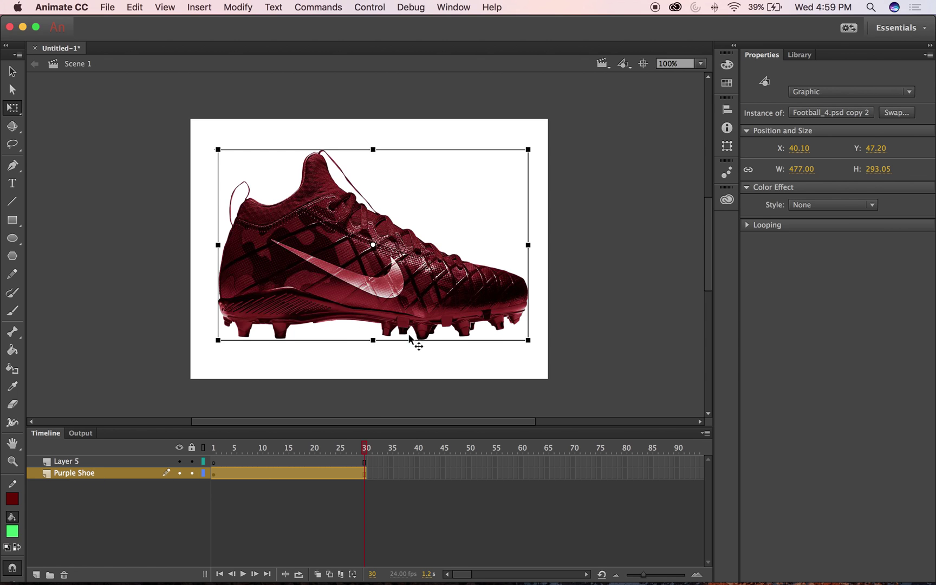
Step: Cut the red shoe from the Purple Shoe layer and paste it in place on frame 1 of Layer 5
key("BackSpace")
left_click(301, 282)
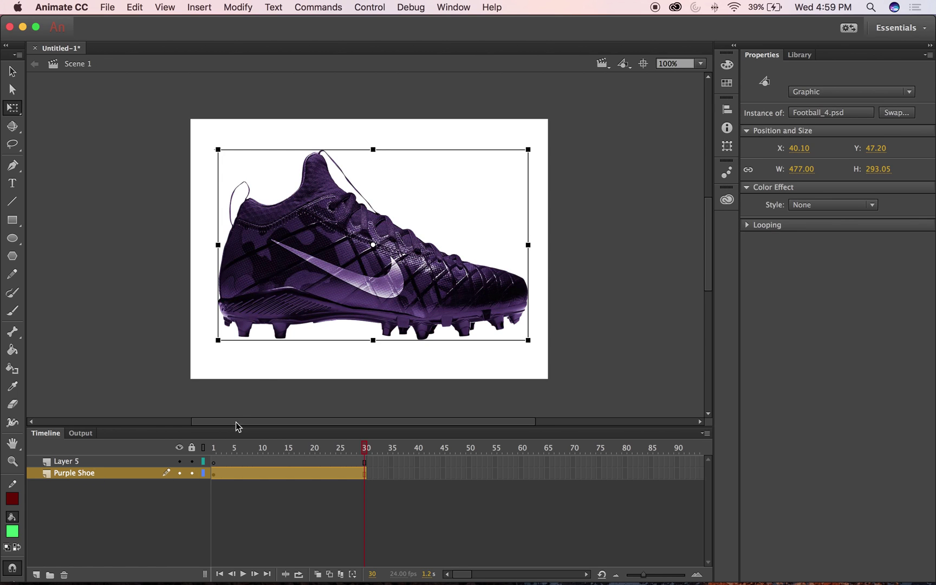
left_click(214, 461)
left_click(132, 6)
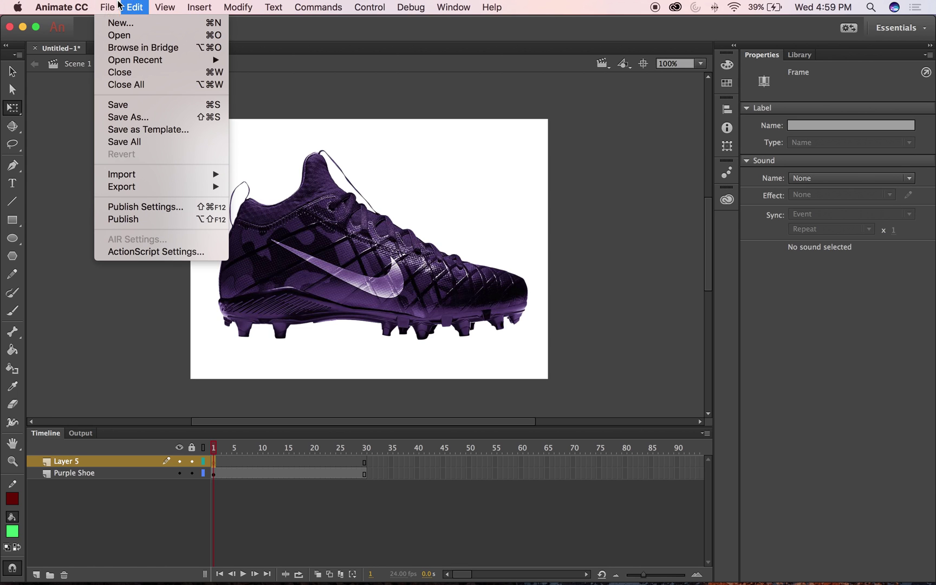
mouse_move(115, 4)
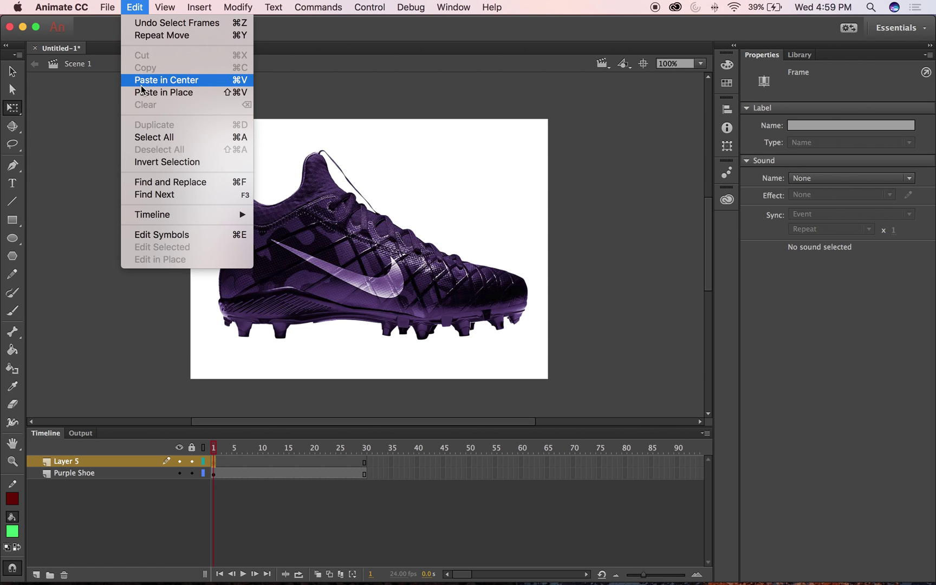
left_click(138, 93)
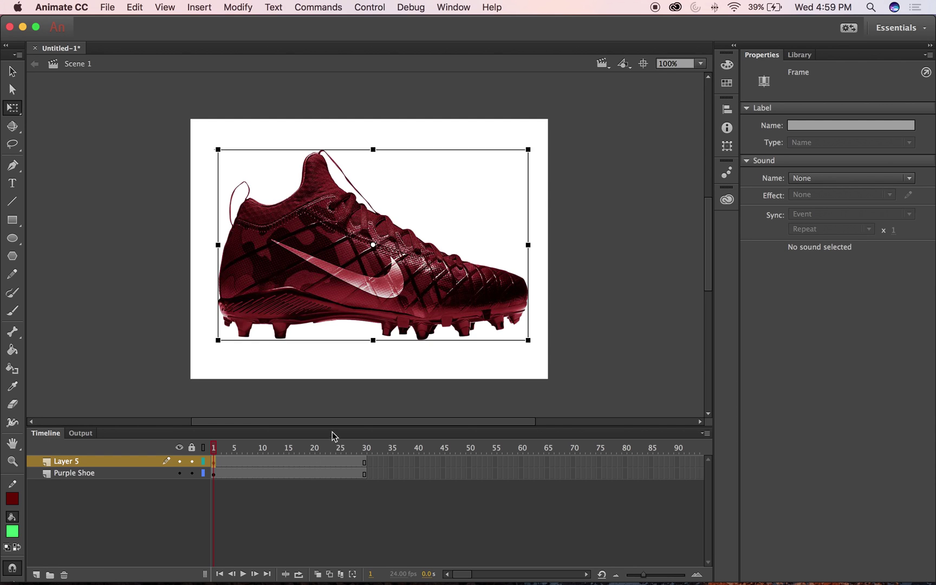
Step: Rename Layer 5 as Red Shoe and select the red shoe on the stage
double_click(71, 464)
type("Red Shoe")
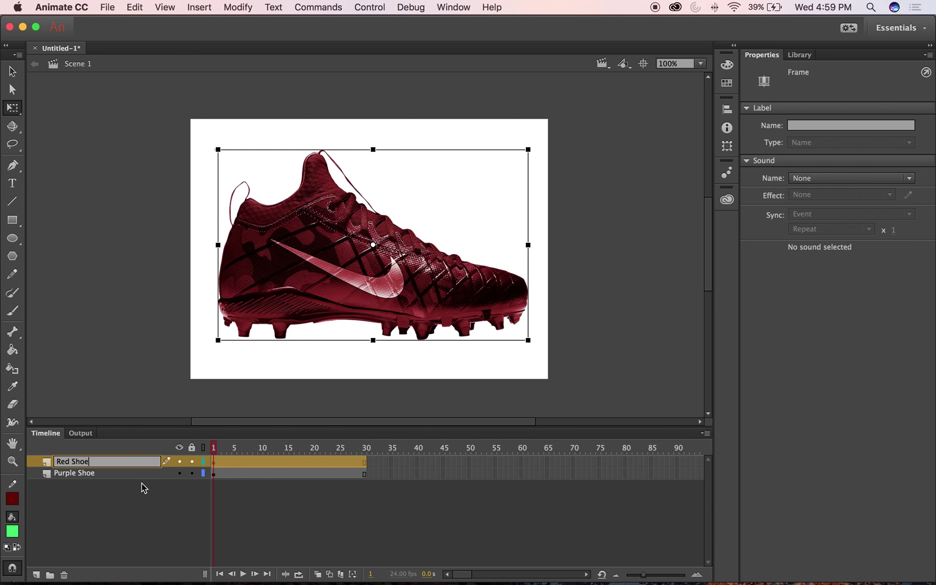
left_click(145, 494)
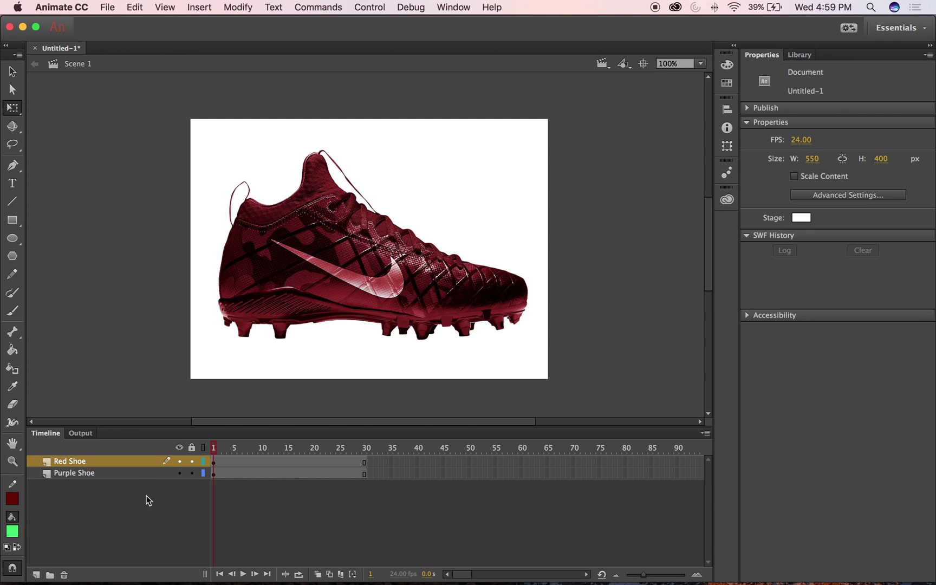
left_click(311, 202)
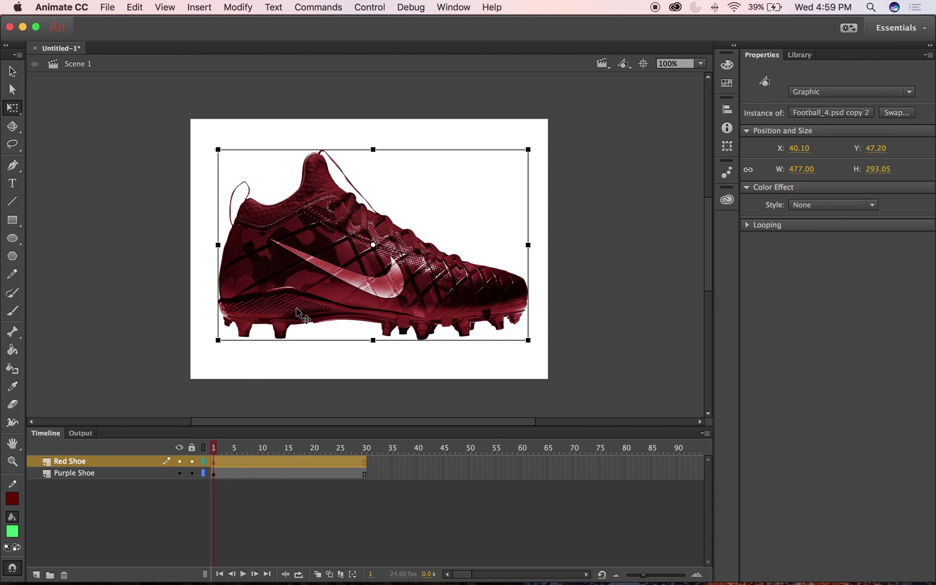
Step: Hide and show the Red Shoe layer to compare the red shoe's alignment with the purple shoe beneath it
left_click(179, 461)
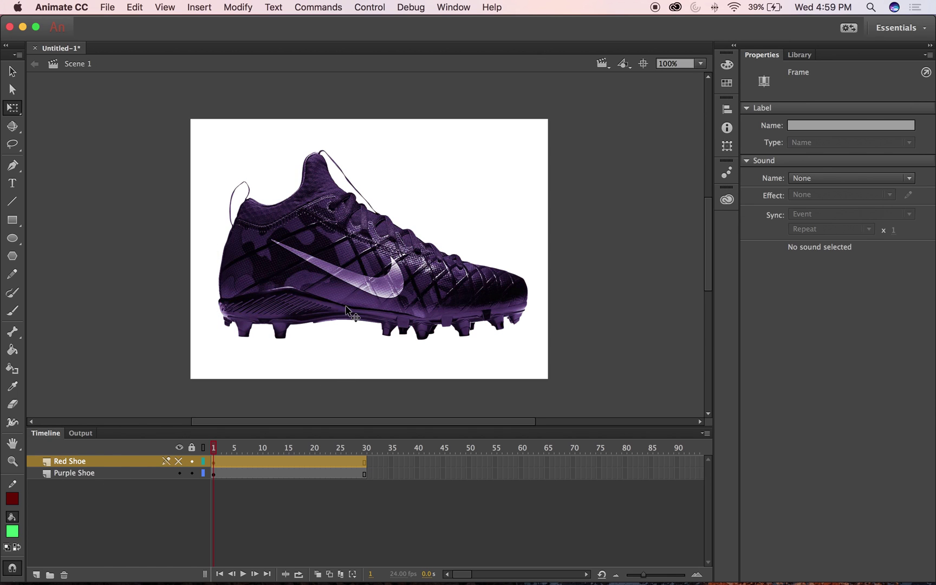
left_click(243, 474)
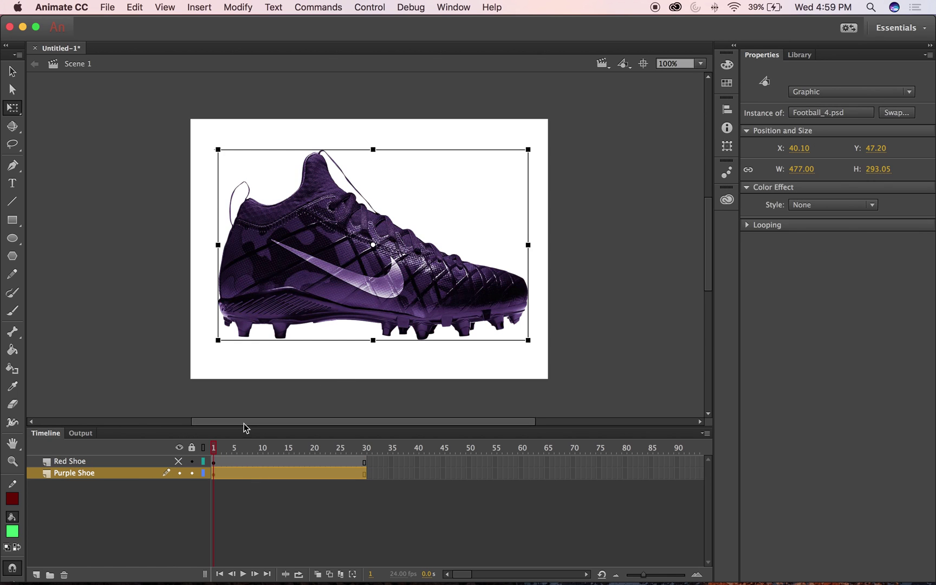
left_click(179, 461)
left_click(189, 297)
left_click(278, 241)
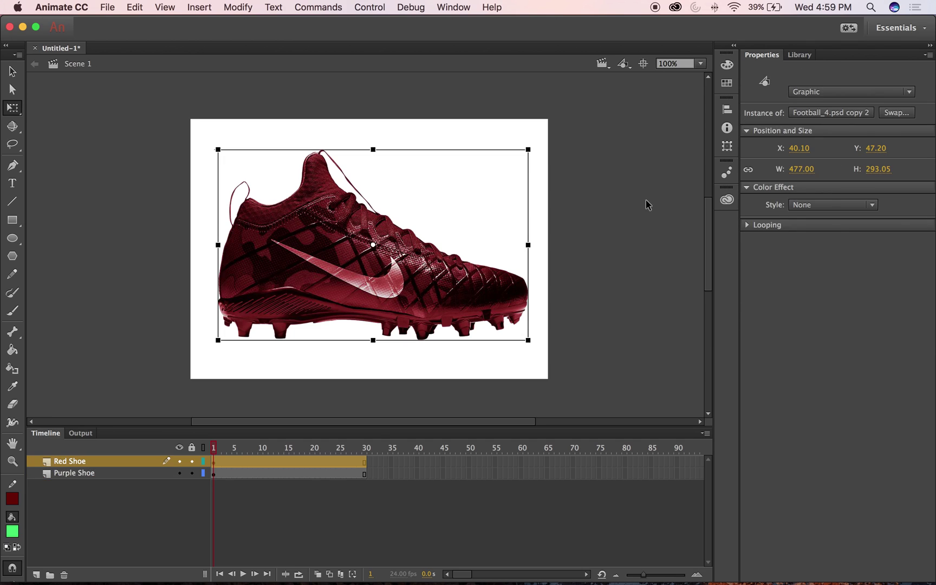
left_click(640, 156)
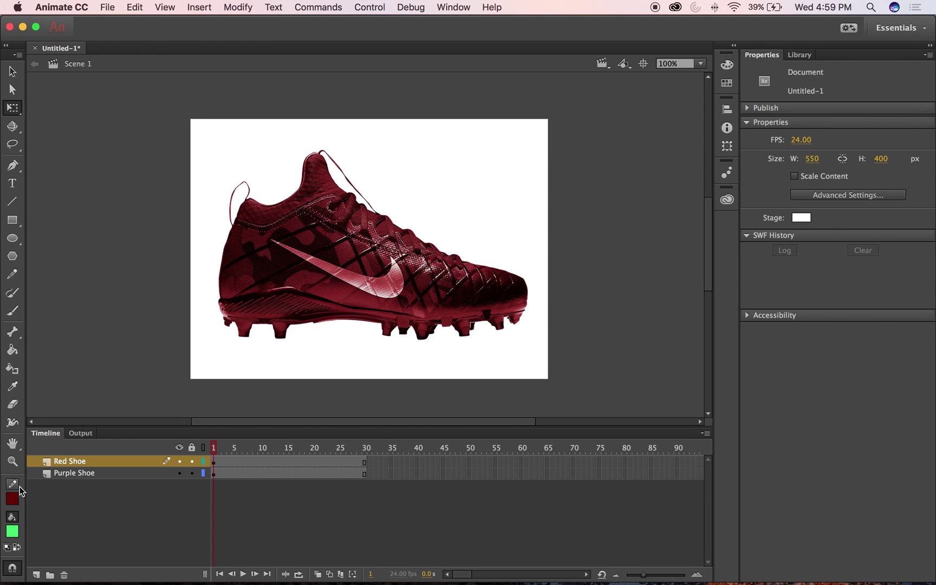
Step: Add a new layer above Red Shoe and name it Mask
left_click(37, 574)
double_click(76, 461)
type("Ma")
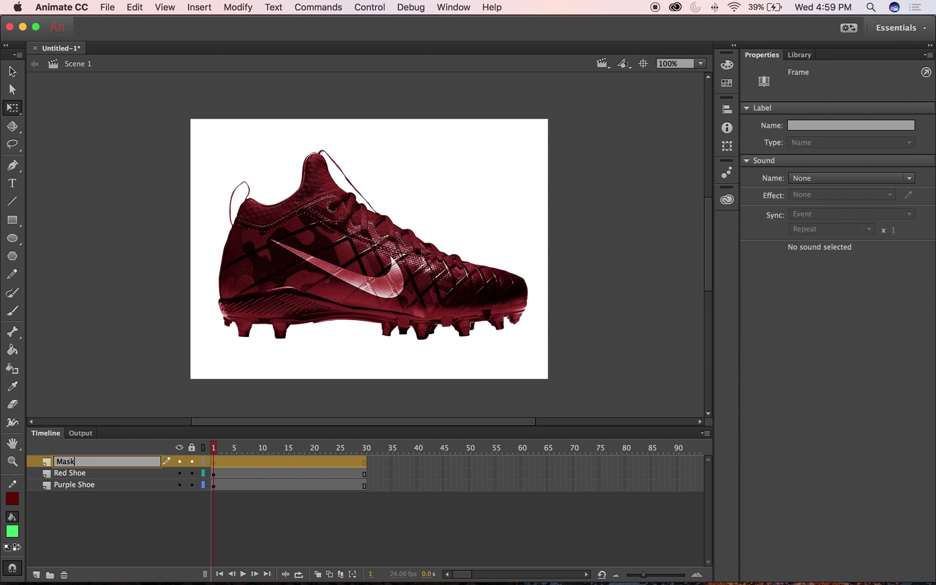
type("sk")
left_click(96, 507)
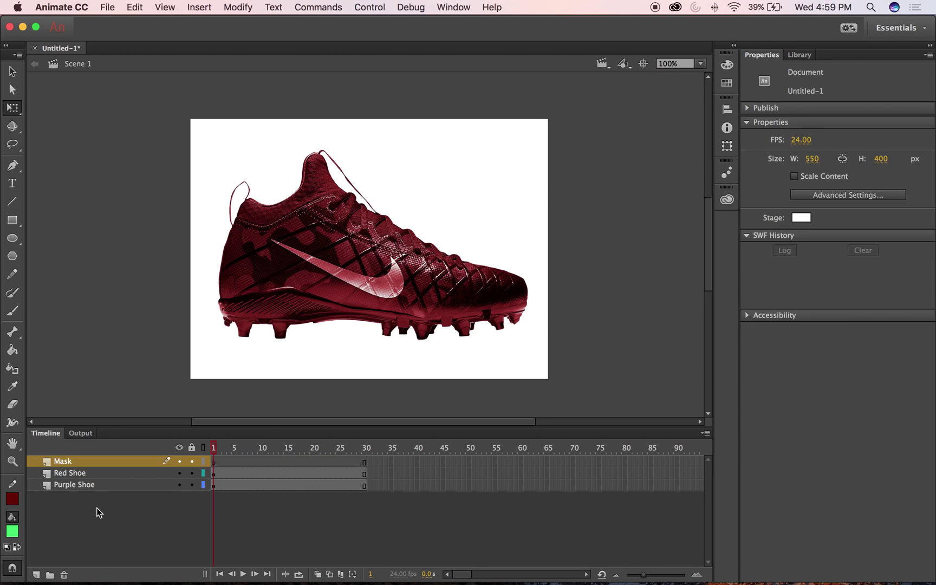
Step: Draw a tall green rectangle about 49 by 311 px just outside the stage's left edge on frame 1 of Mask
left_click(217, 461)
left_click(11, 220)
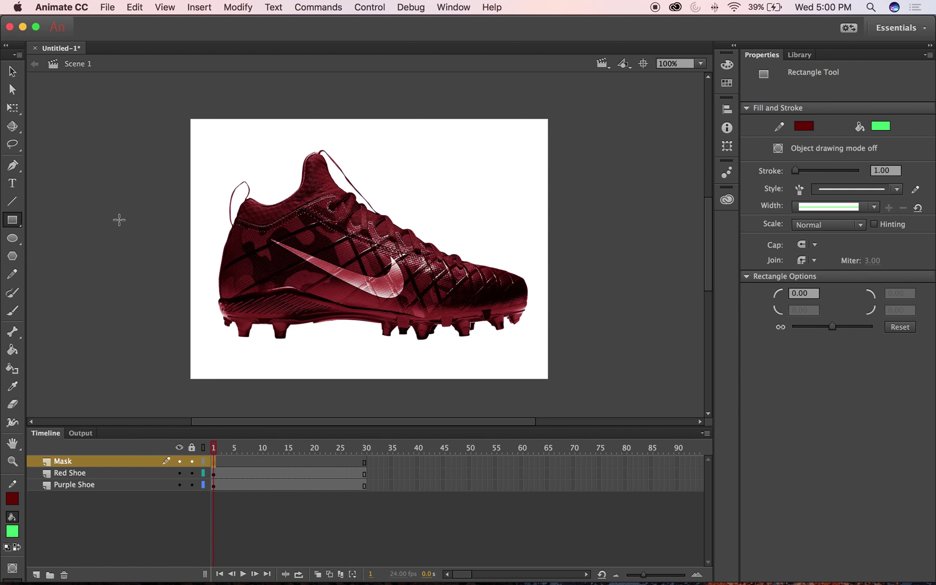
left_click_drag(156, 179, 188, 381)
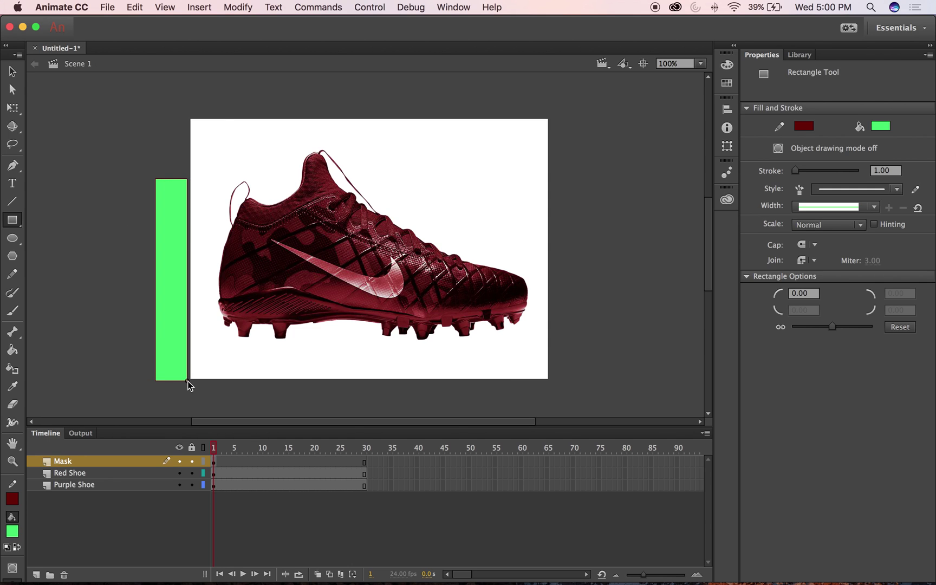
left_click(12, 71)
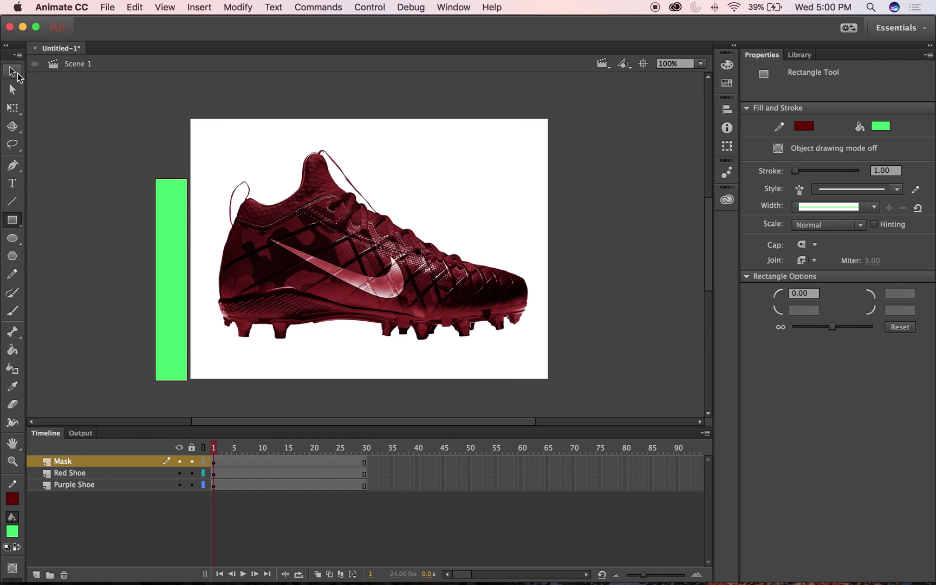
Step: Convert the green rectangle, including its outline, to a Movie Clip symbol with the default name
double_click(169, 205)
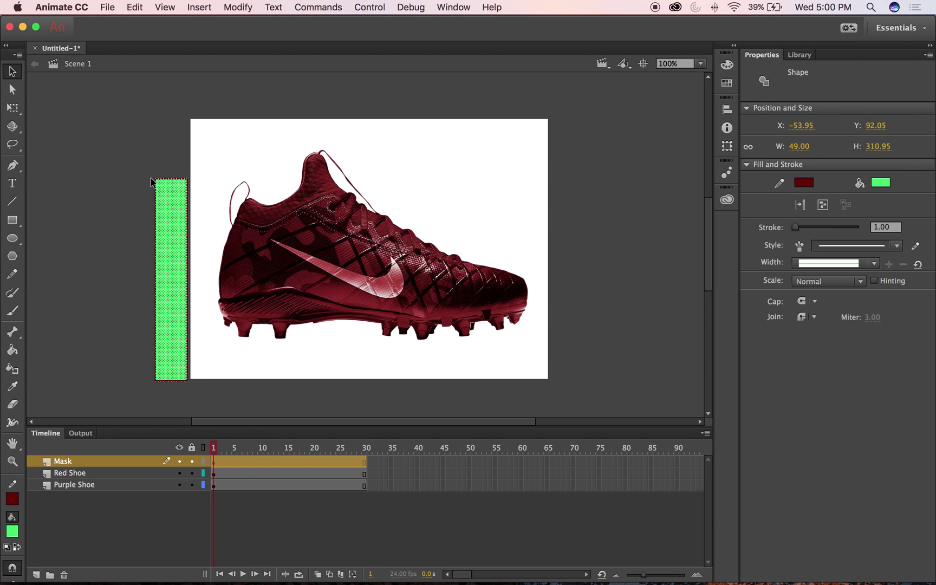
right_click(183, 223)
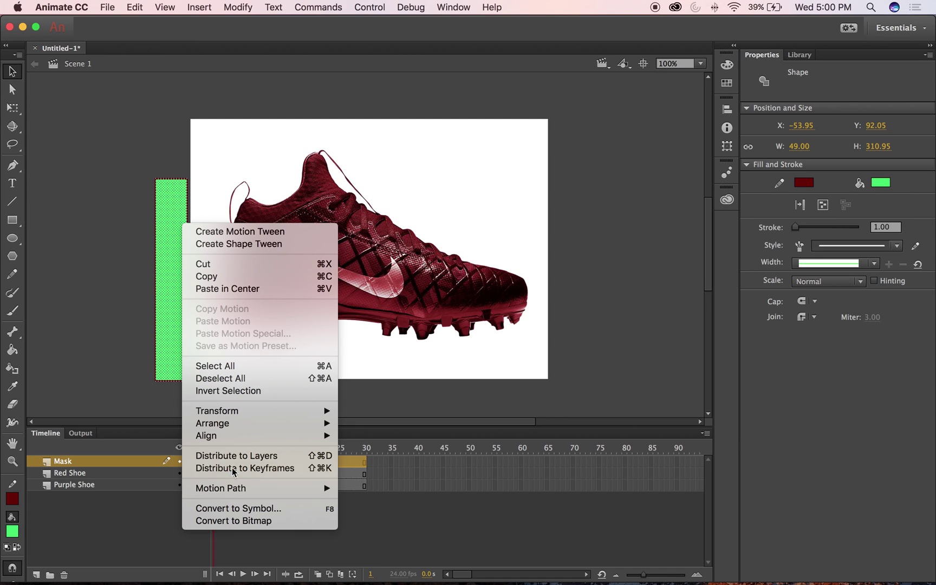
left_click(237, 509)
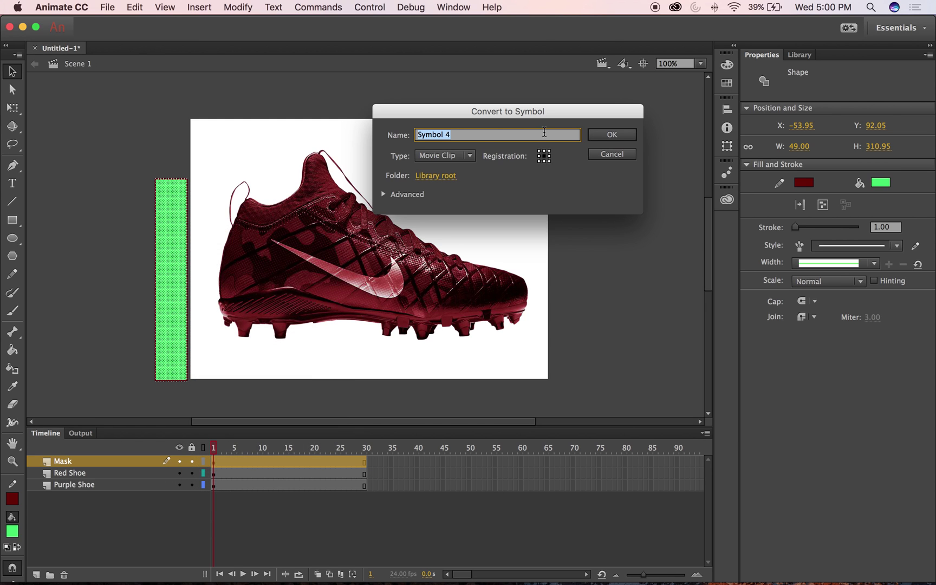
left_click(623, 135)
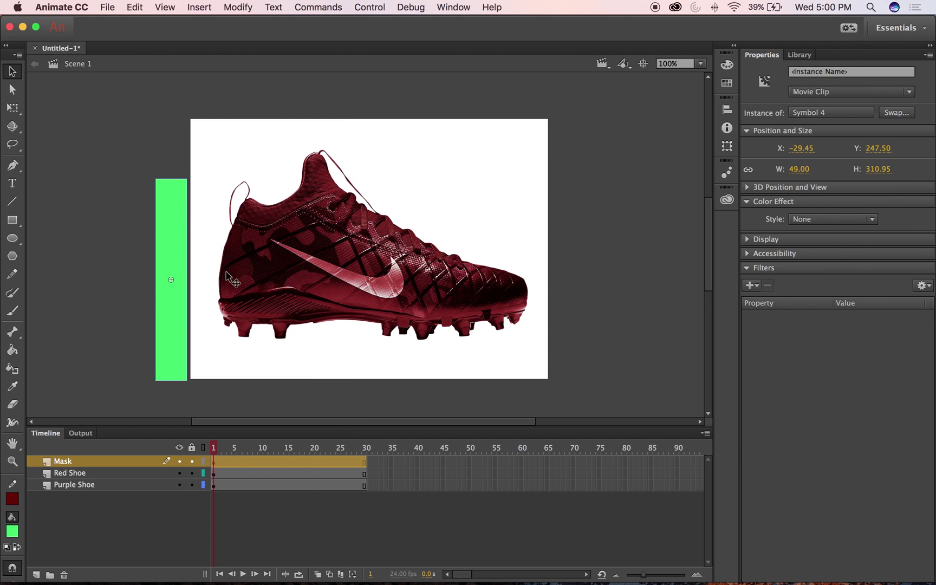
Step: Rotate the green bar counterclockwise to a diagonal with Free Transform and move it off the shoe to about X 0.55, Y 327.50
left_click_drag(166, 241, 257, 229)
left_click(177, 4)
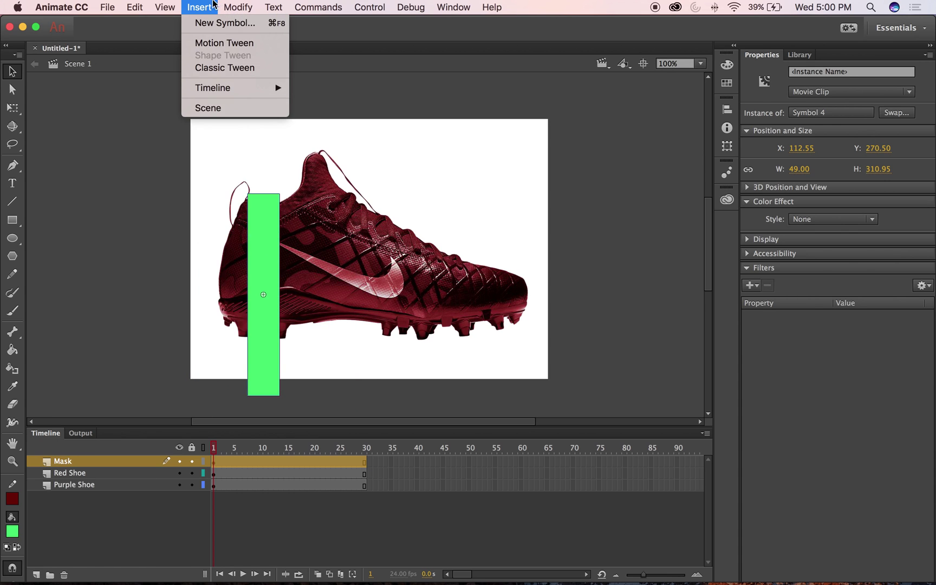
mouse_move(234, 5)
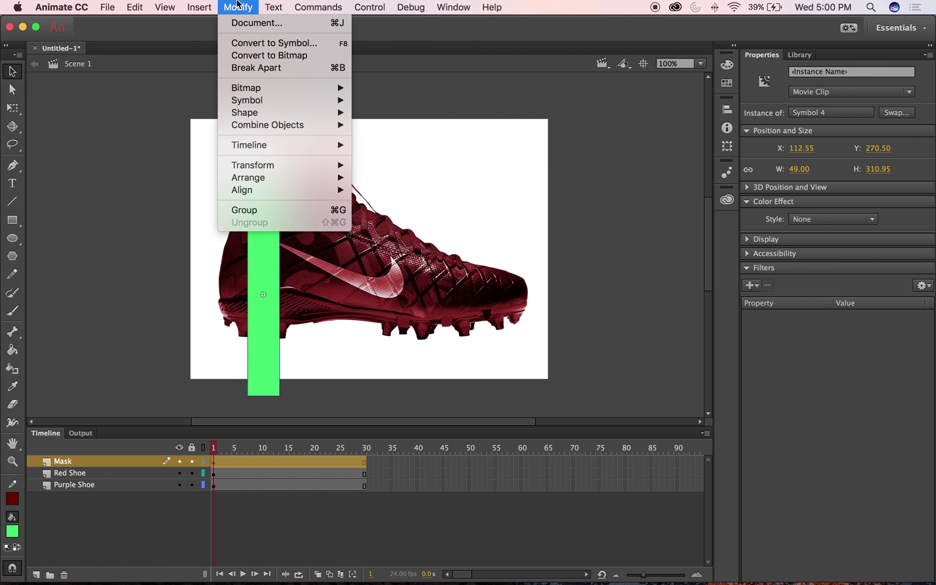
mouse_move(254, 103)
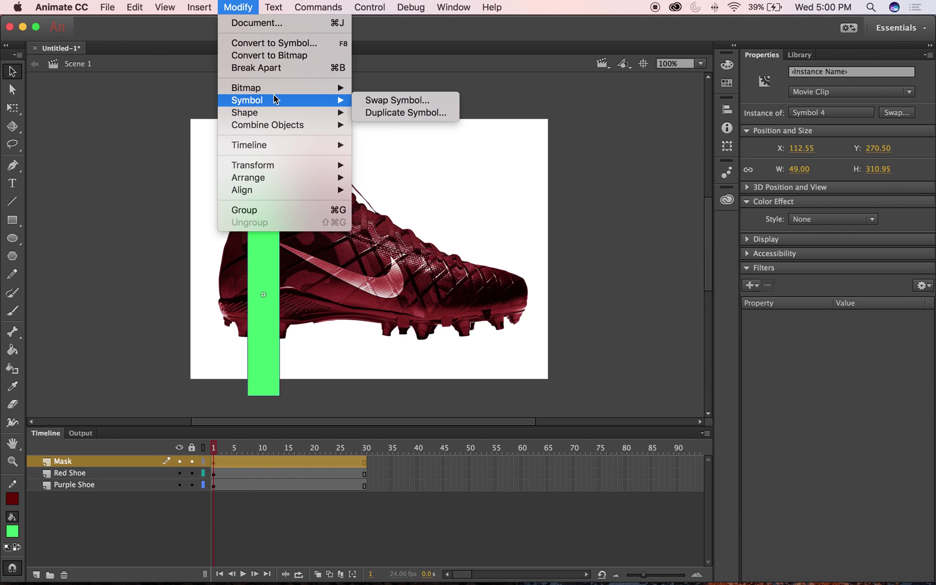
mouse_move(281, 167)
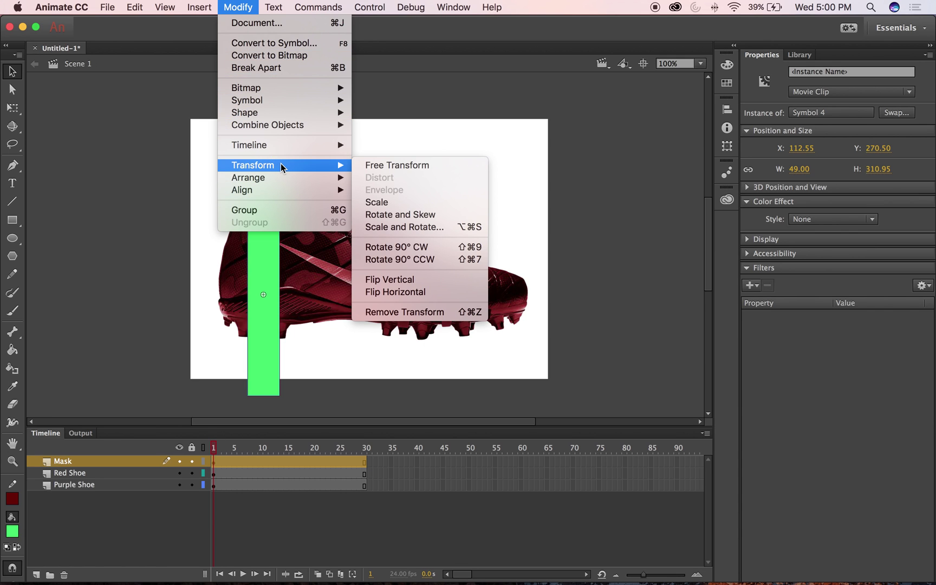
left_click(390, 169)
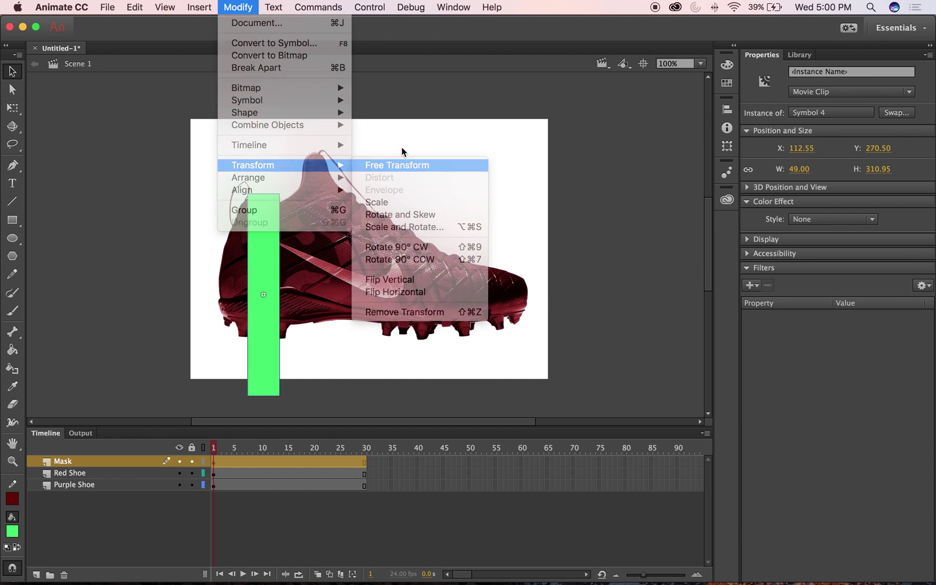
left_click_drag(278, 185, 185, 185)
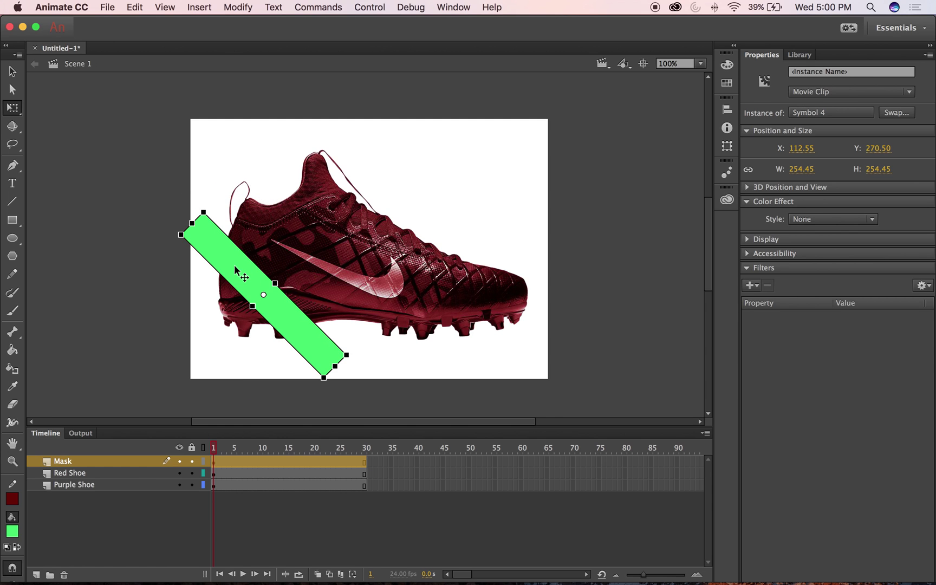
left_click_drag(233, 265, 159, 301)
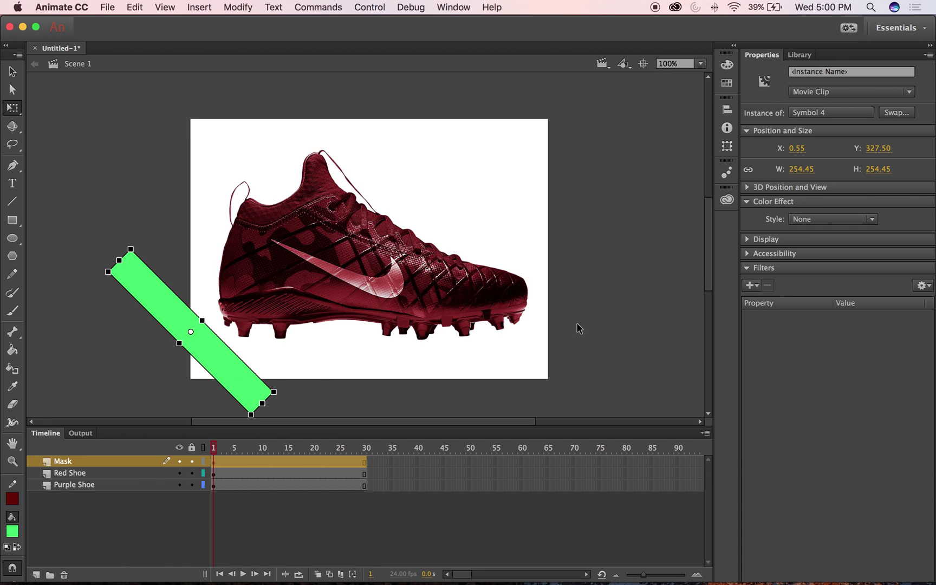
Step: Lengthen the diagonal bar to about 456 px wide and high and move its transformation point to its upper-left end
key("super+minus")
left_click_drag(296, 329, 352, 354)
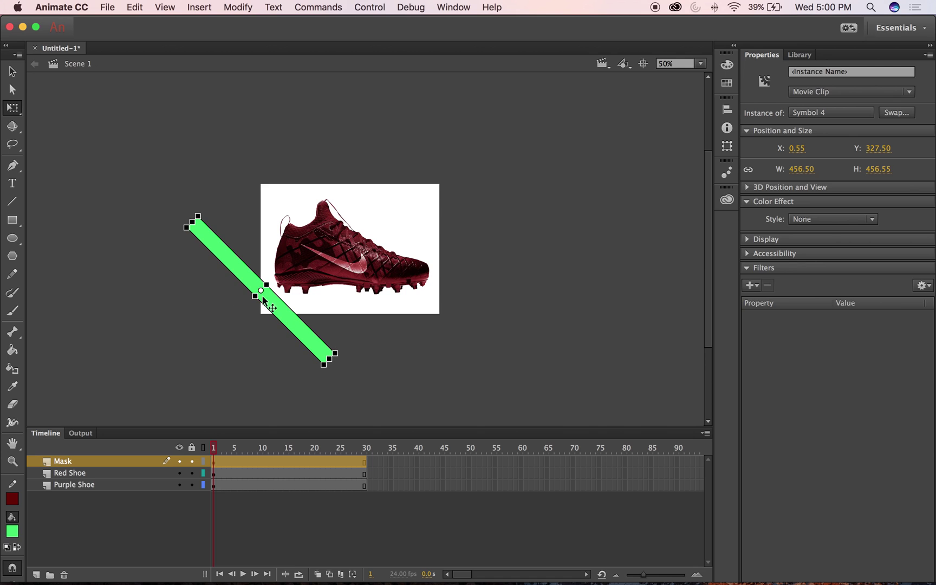
left_click_drag(261, 290, 187, 230)
Step: Reduce the diagonal bar to about 422 px wide and high and place it below the heel at about X 69, Y 409
mouse_move(336, 353)
left_mouse_down()
mouse_move(364, 331)
mouse_move(333, 311)
mouse_move(292, 325)
mouse_move(345, 354)
mouse_move(330, 348)
mouse_move(339, 355)
mouse_move(339, 346)
left_mouse_up()
left_click_drag(220, 254, 248, 284)
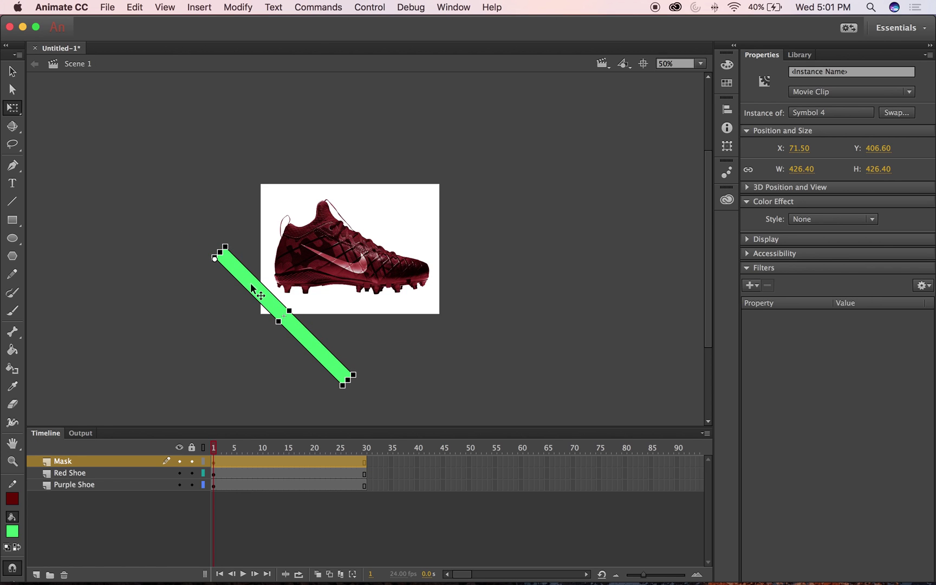
mouse_move(290, 311)
left_mouse_down()
mouse_move(346, 271)
mouse_move(432, 261)
mouse_move(283, 317)
left_mouse_up()
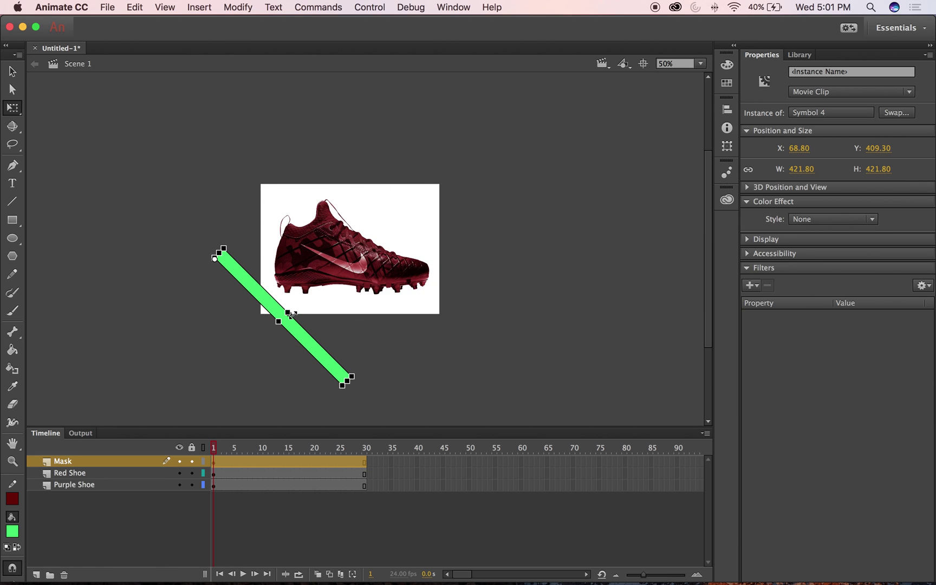
left_click(205, 191)
key("Return")
left_click(215, 473)
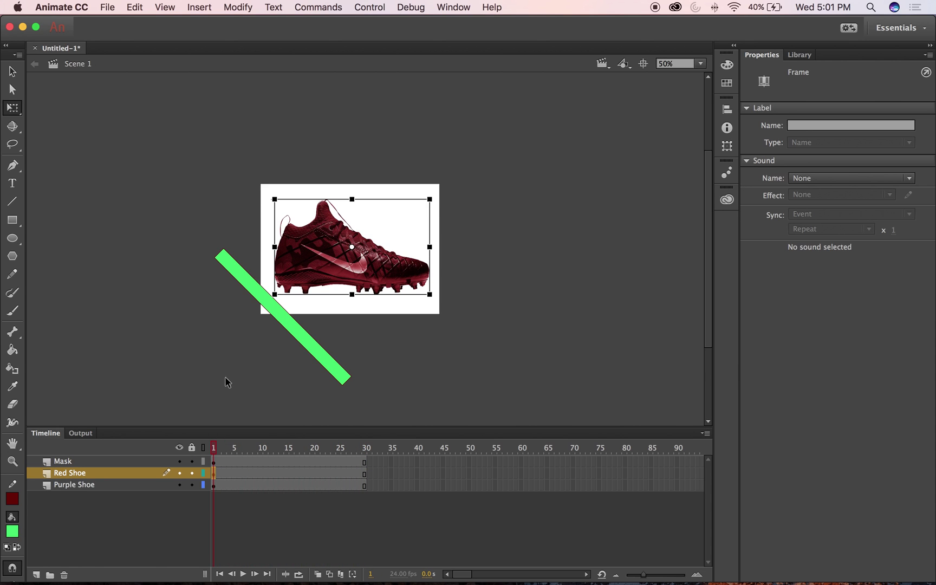
Step: Insert a keyframe at frame 30 of the Mask layer
left_click(213, 461)
left_click(364, 461)
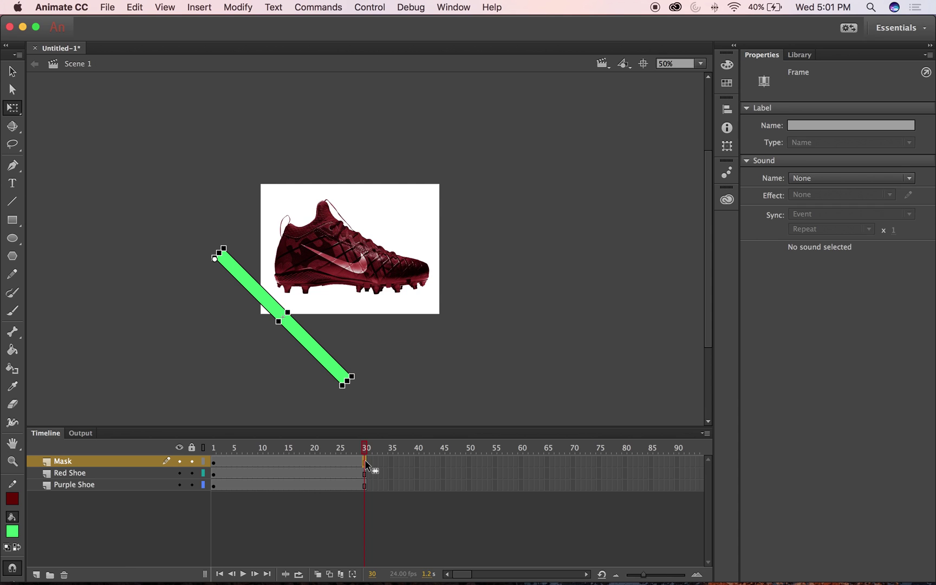
right_click(364, 459)
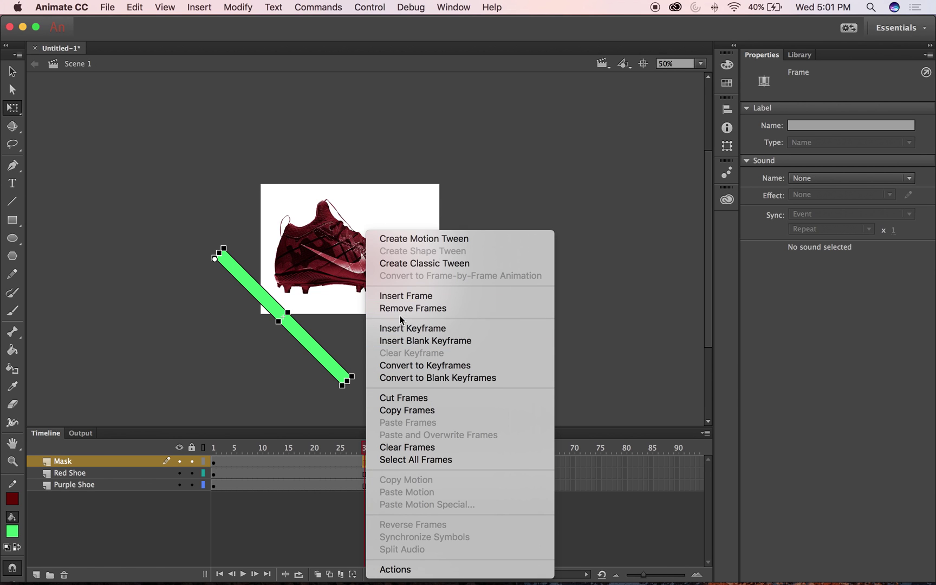
left_click(409, 334)
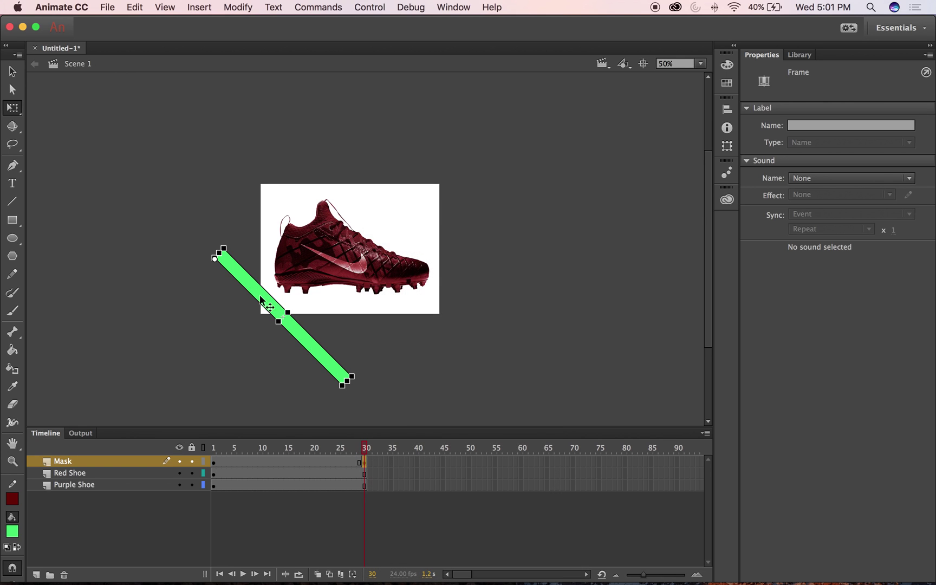
Step: Widen the green bar at frame 30 to about 770 px wide and high so it covers the whole shoe
left_click(335, 460)
left_click(364, 462)
left_click_drag(287, 312, 447, 226)
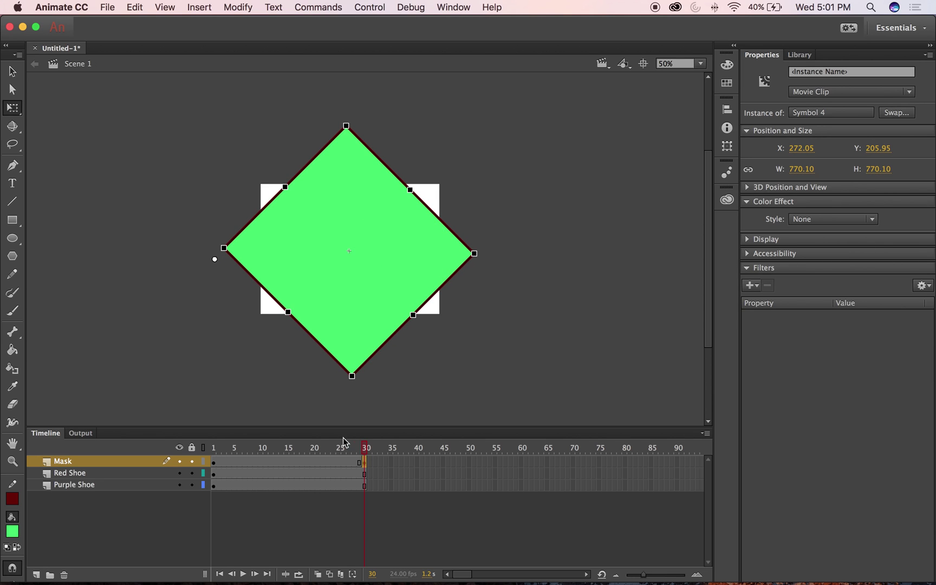
Step: Create a classic tween between frames 1 and 30 of the Mask layer and scrub through it with the layer visible
left_click(181, 462)
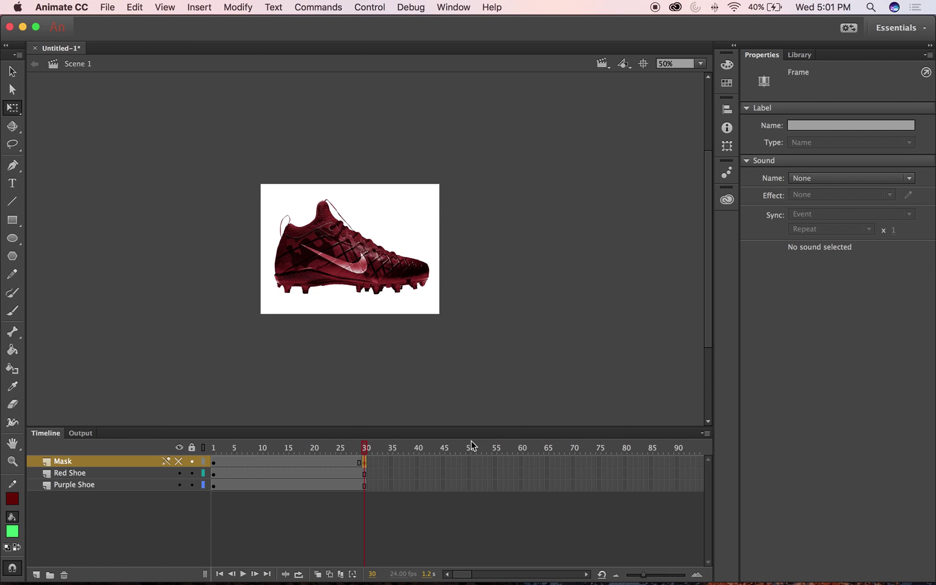
left_click(295, 462)
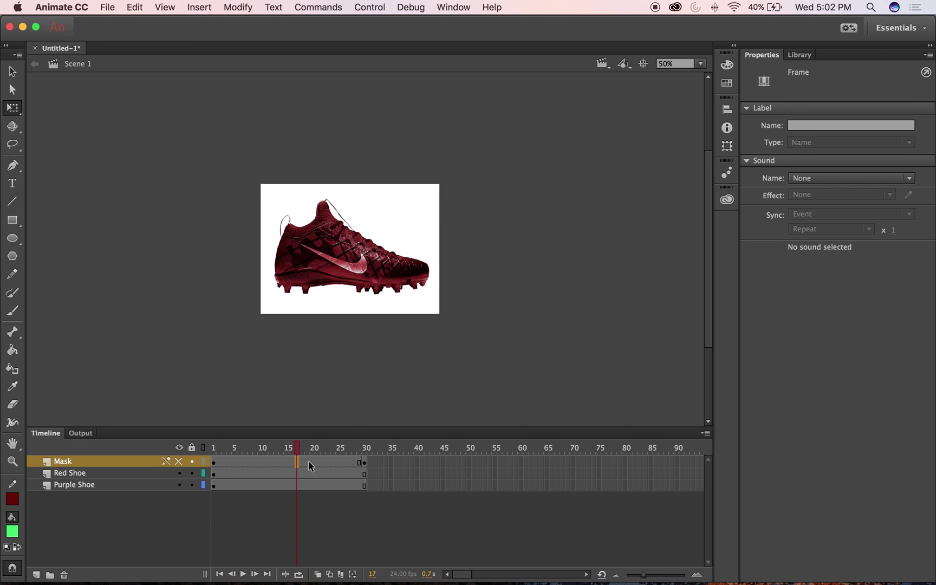
left_click(188, 462)
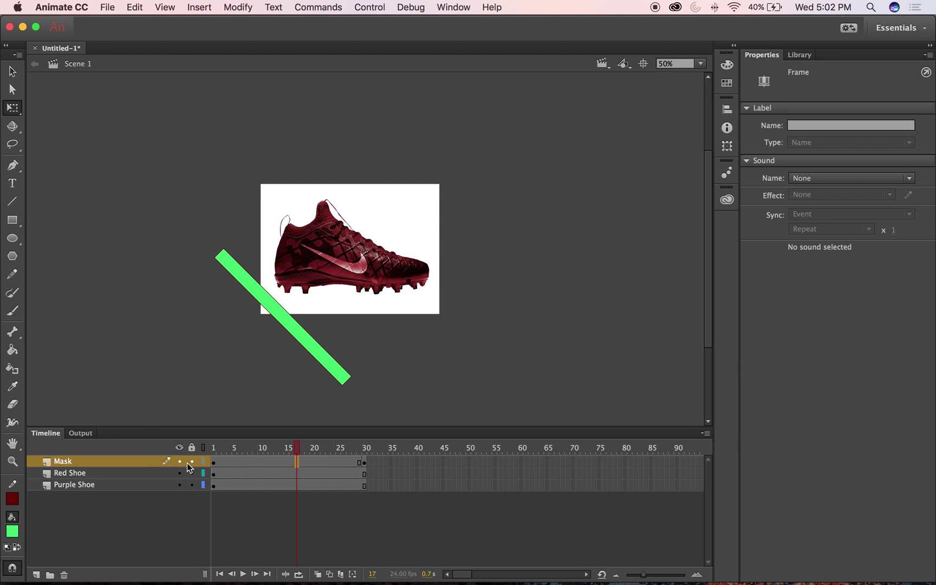
right_click(293, 460)
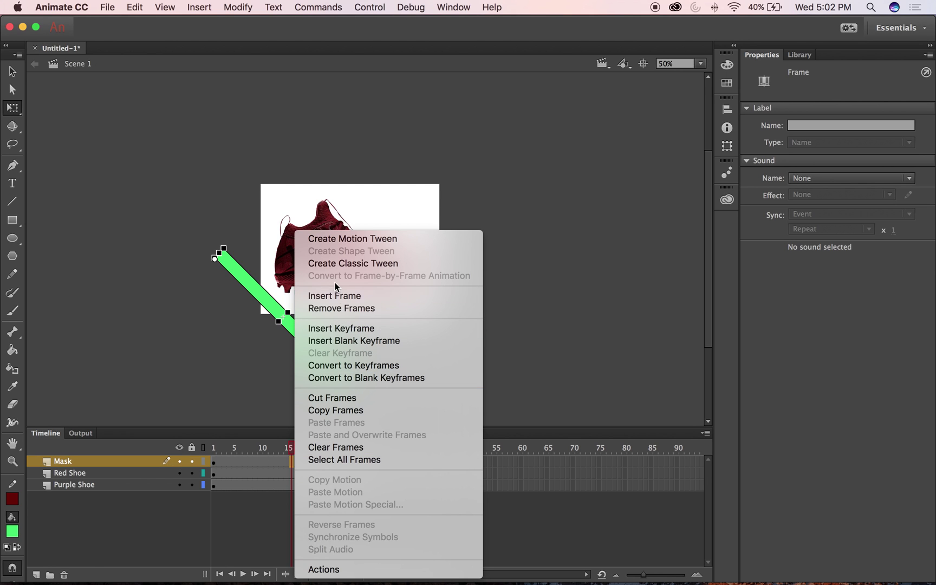
left_click(342, 263)
left_click_drag(291, 450, 402, 432)
Step: Return to frame 1 and turn the Mask layer into a mask for the Red Shoe layer
left_click_drag(324, 447, 199, 447)
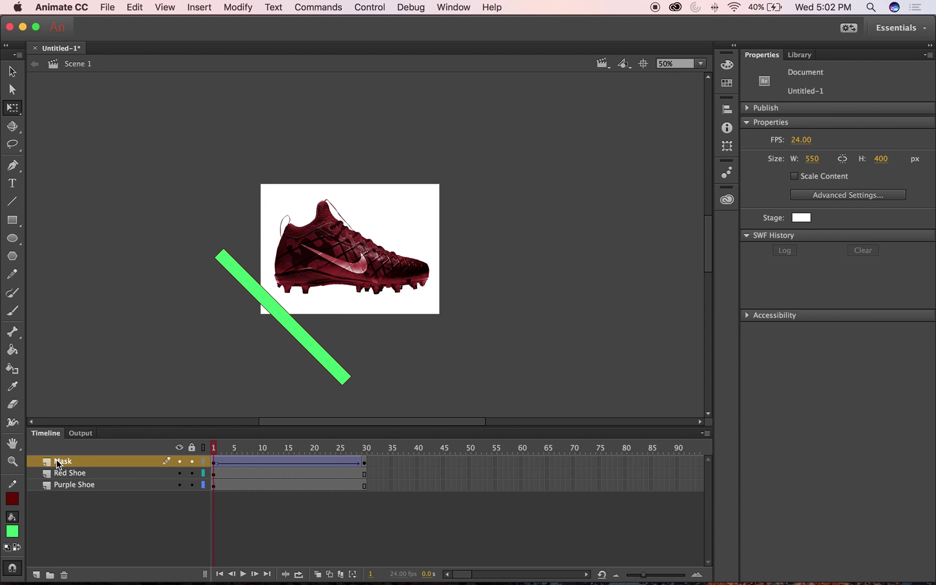
right_click(88, 459)
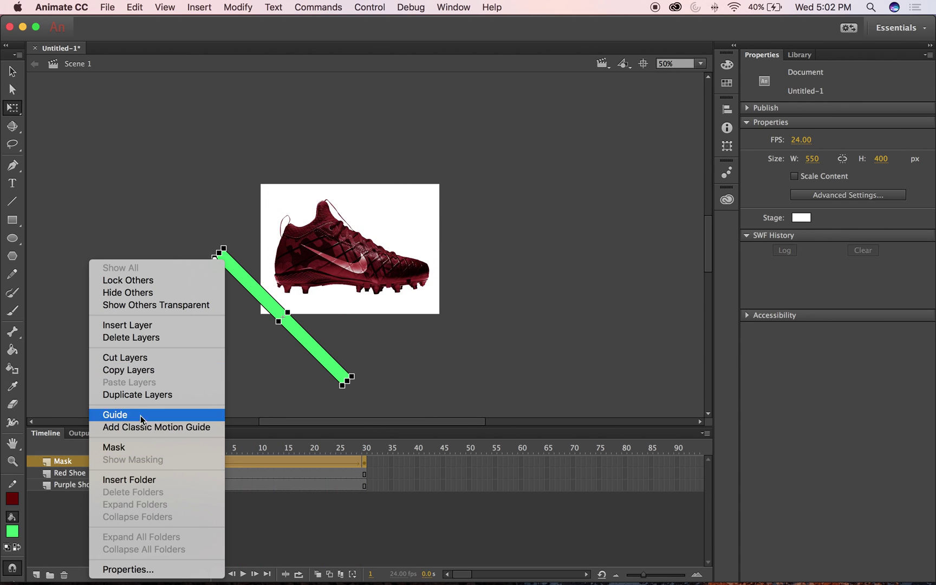
left_click(137, 447)
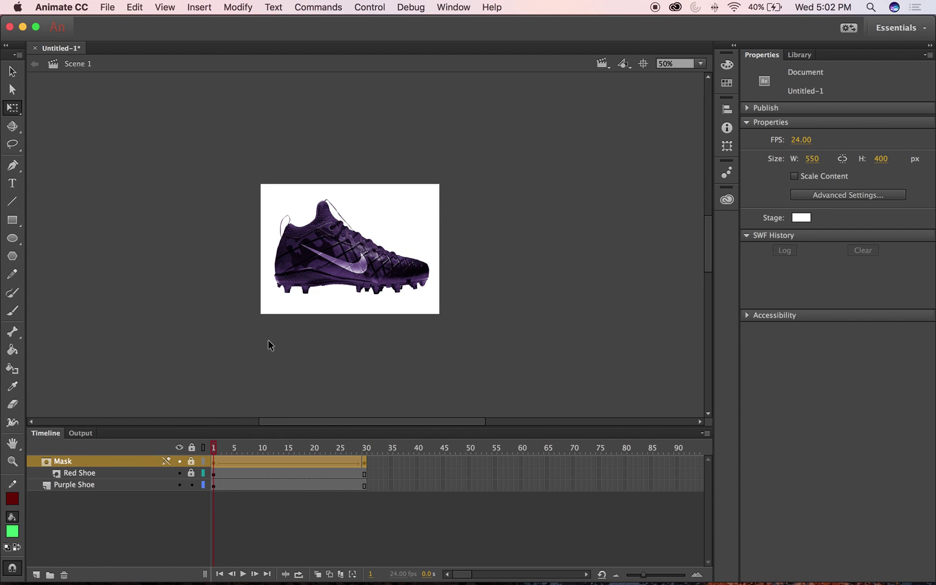
Step: Play the masked shoe animation from frame 1 several times to review the diagonal color change
mouse_move(217, 449)
left_mouse_down()
mouse_move(360, 447)
mouse_move(214, 447)
left_mouse_up()
key("Return")
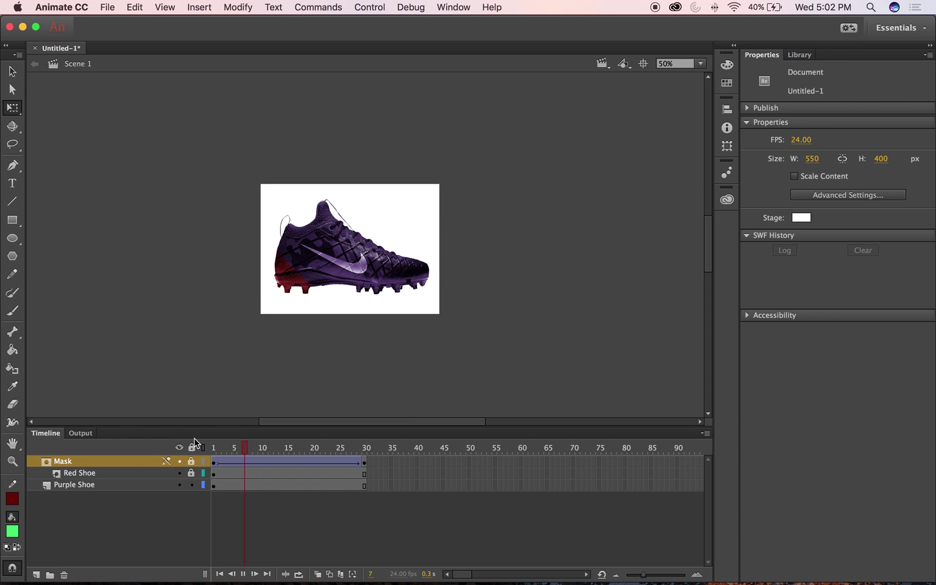
key("Return")
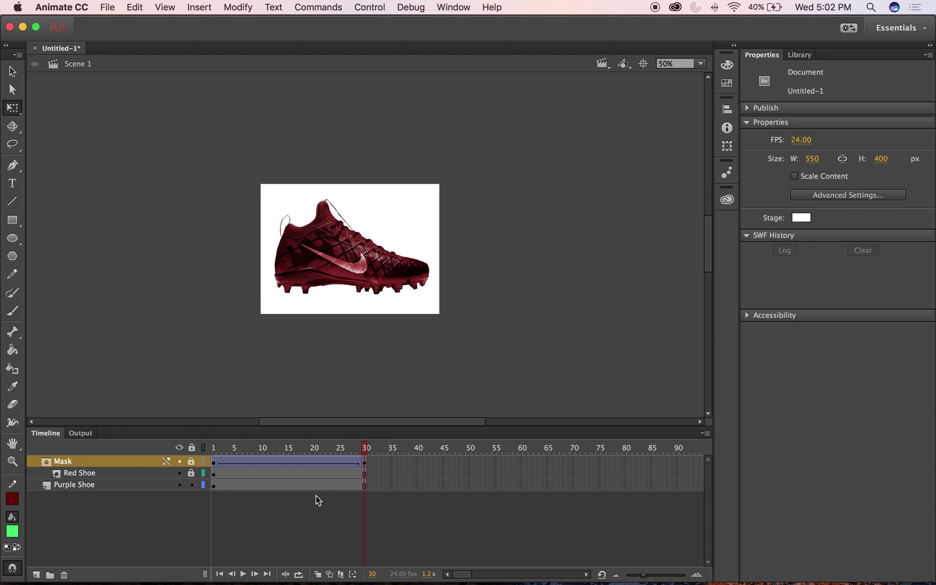
left_click(213, 464)
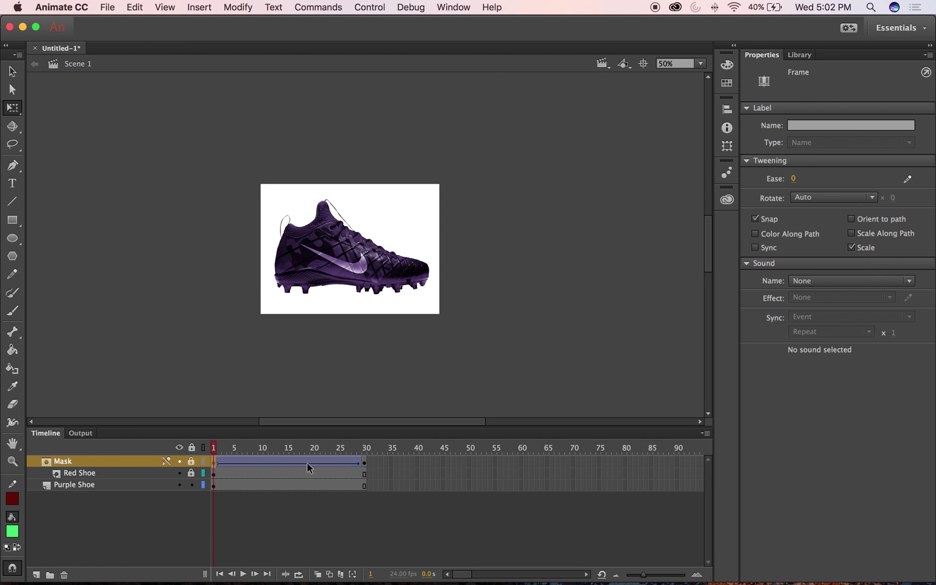
key("Return")
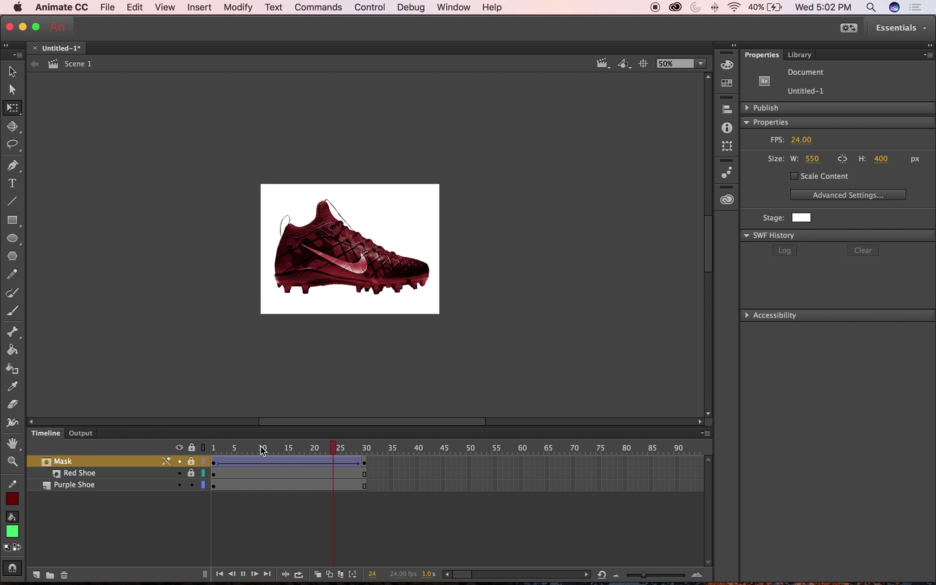
key("Return")
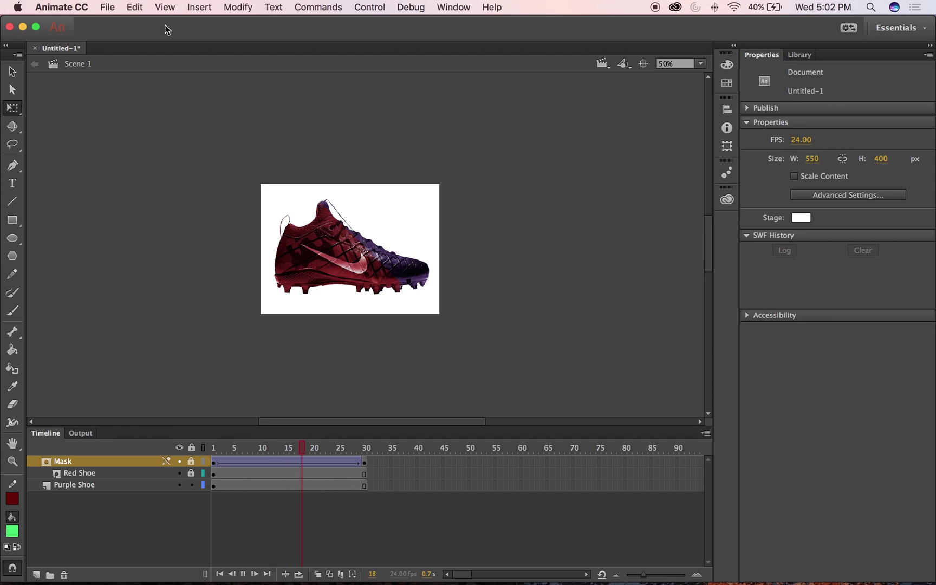